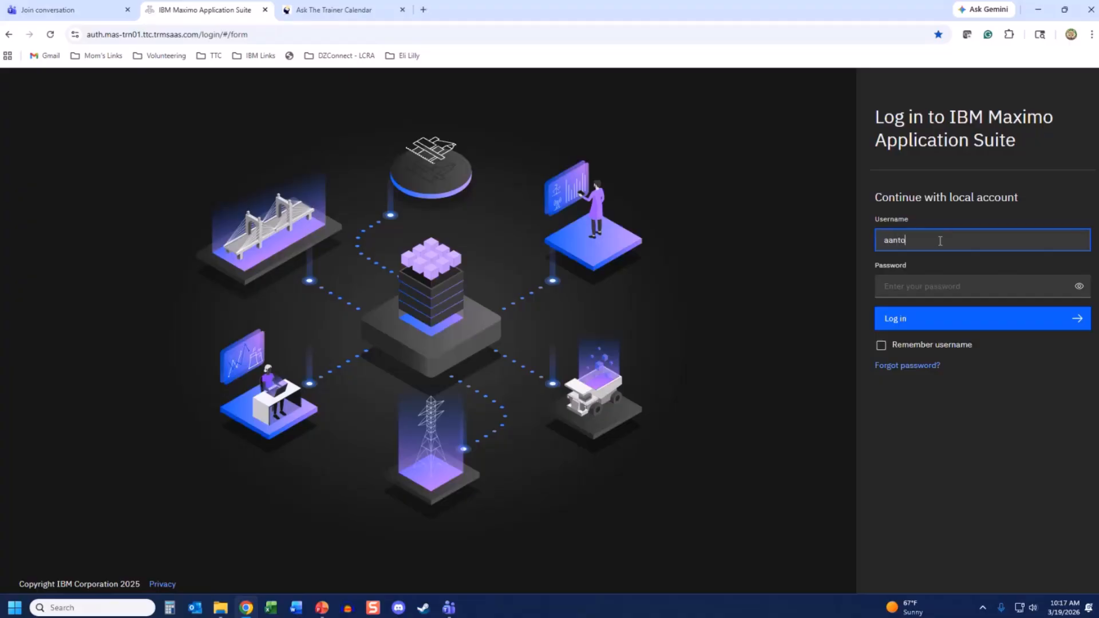
- Log in with the local account's username and password to reach the Suite navigator
key(Tab)
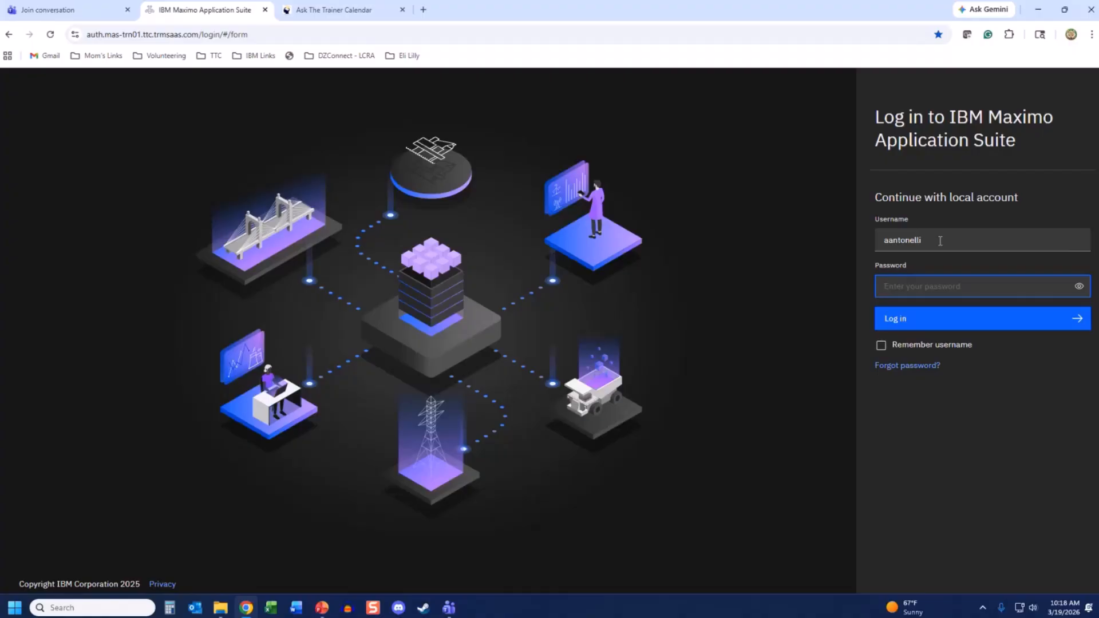
text(•••••••••••••••)
key(Return)
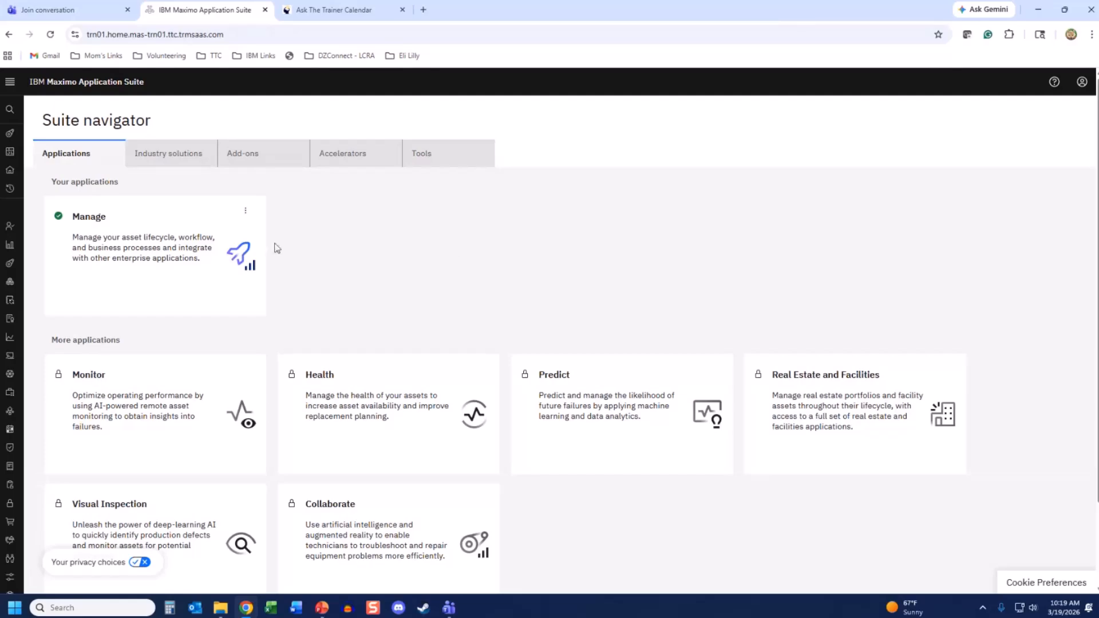
- Launch the Manage application from its Suite navigator card to open the Operational dashboard
mouse_move(60, 229)
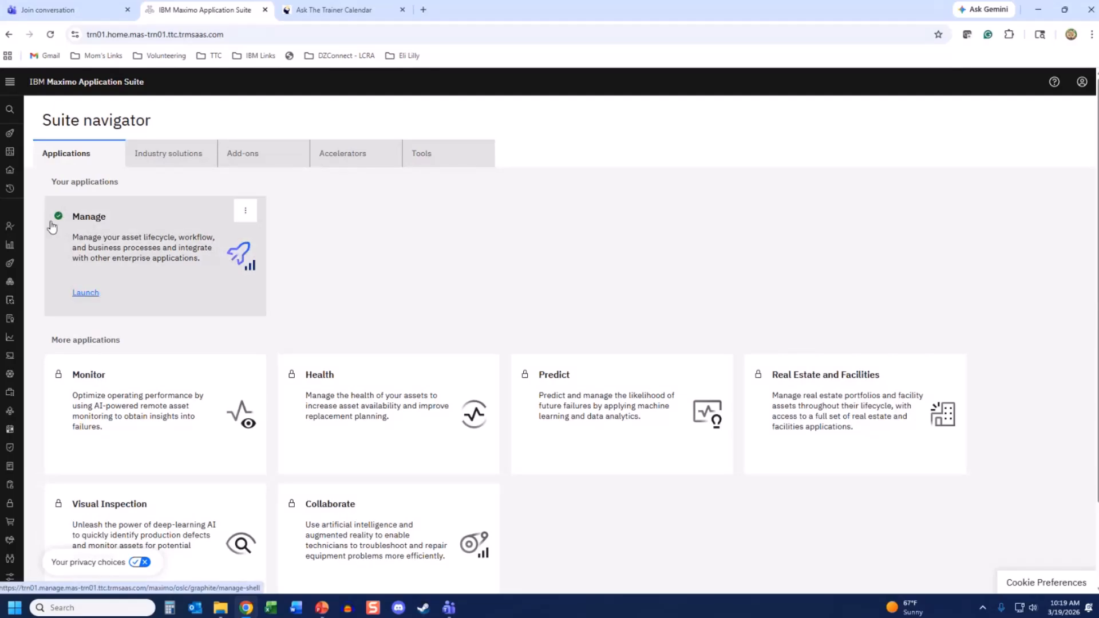
click(90, 295)
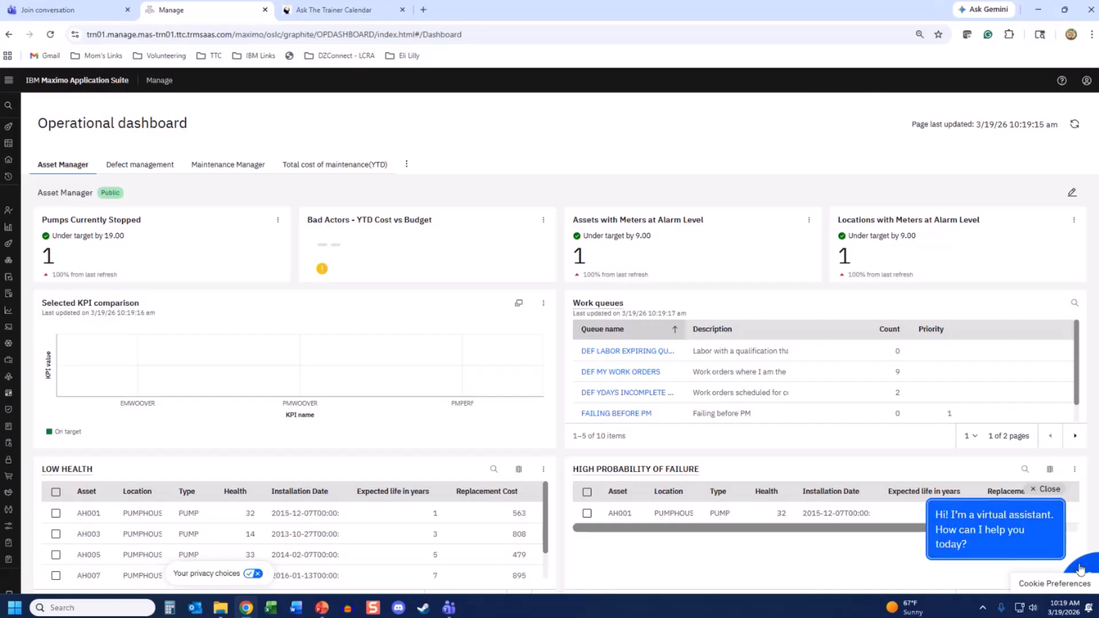
- Close the virtual assistant greeting and expand the Manage side navigation menu
click(1051, 490)
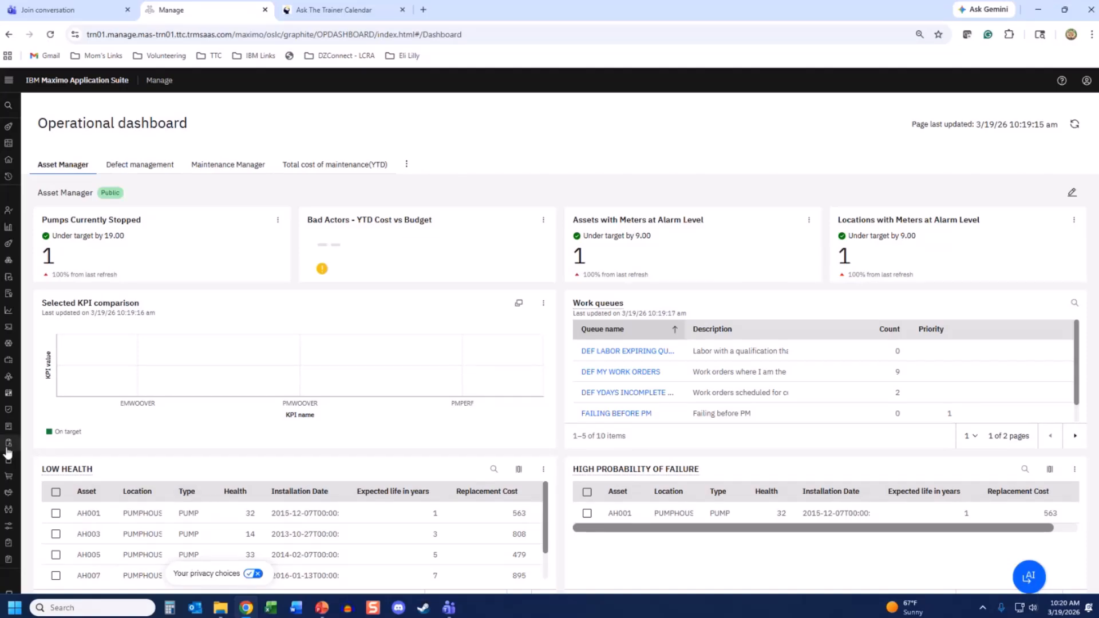
mouse_move(6, 453)
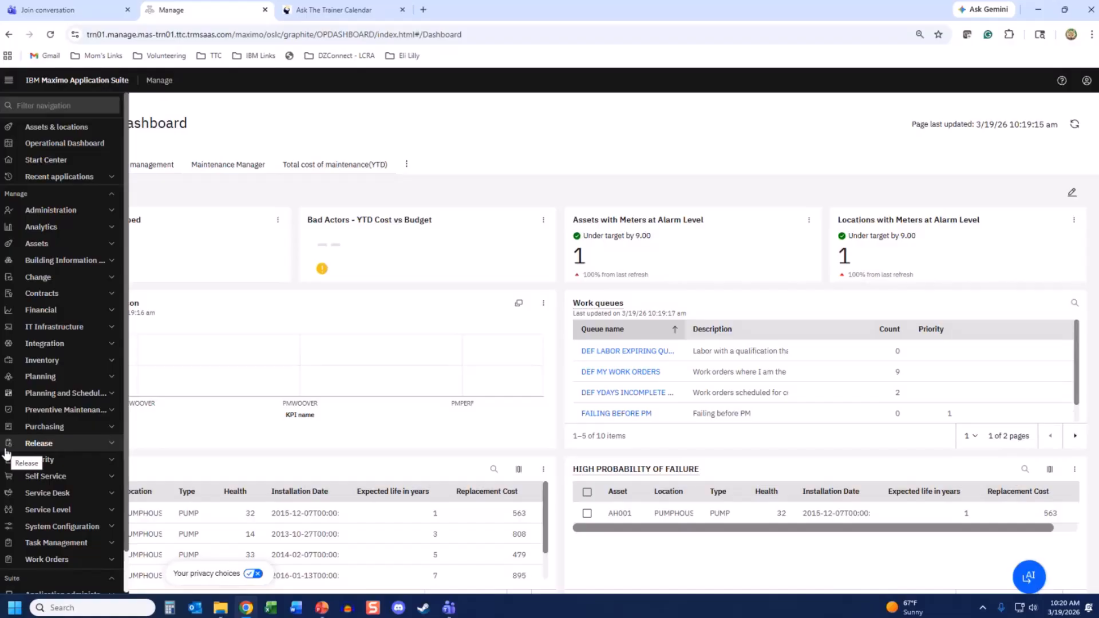
- Expand Planning and its Role Based Applications to list Job Plans through Inspection Forms
click(38, 378)
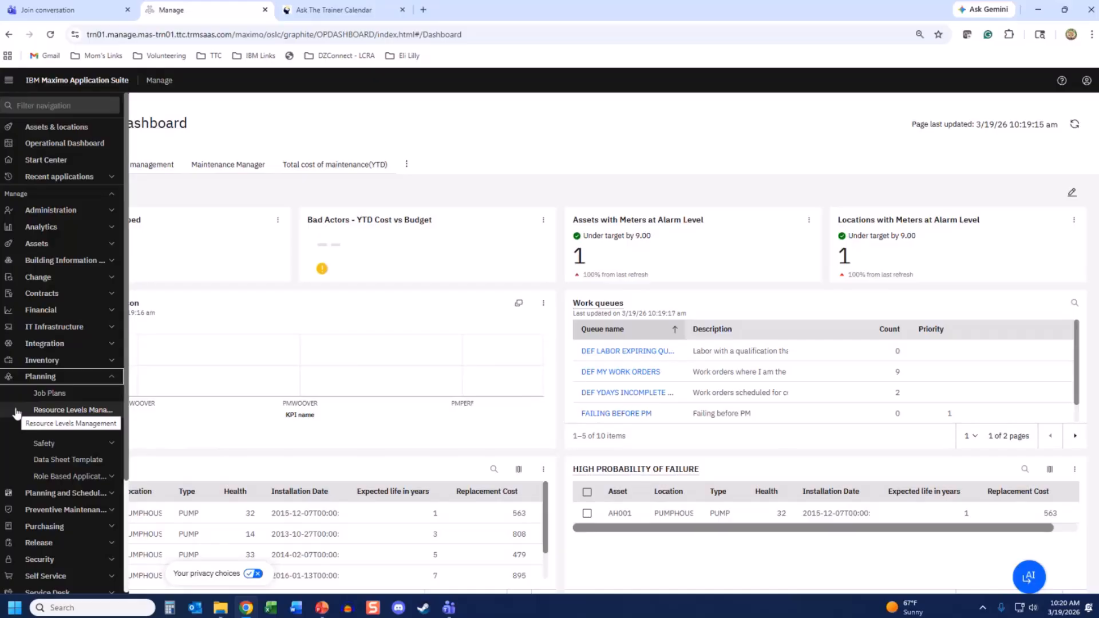
click(112, 477)
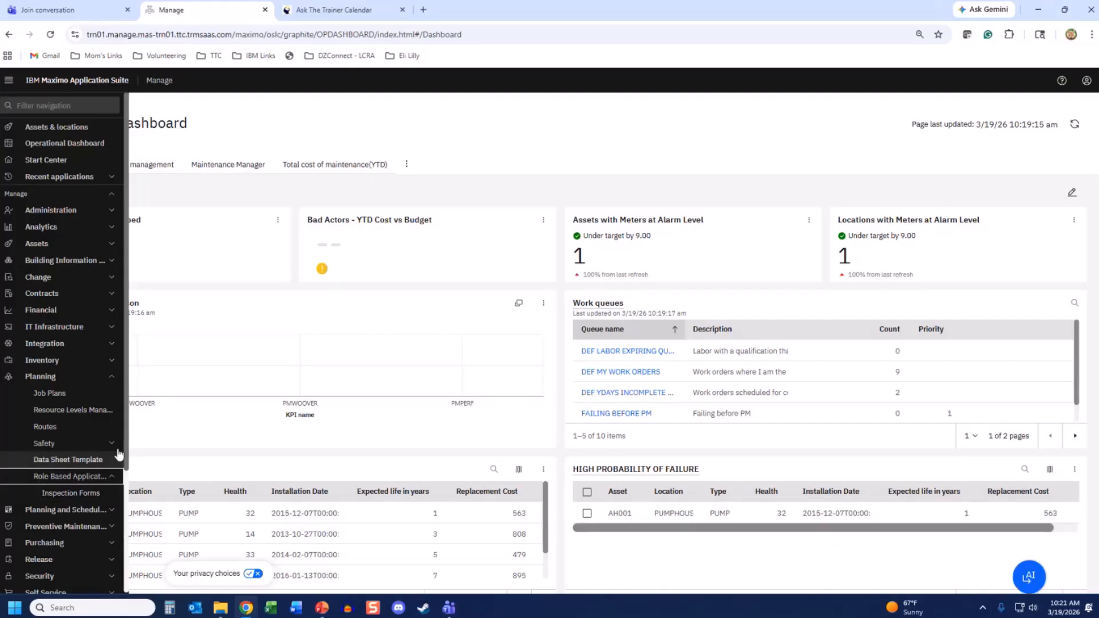
scroll(115, 484, down, 1)
scroll(113, 523, down, 2)
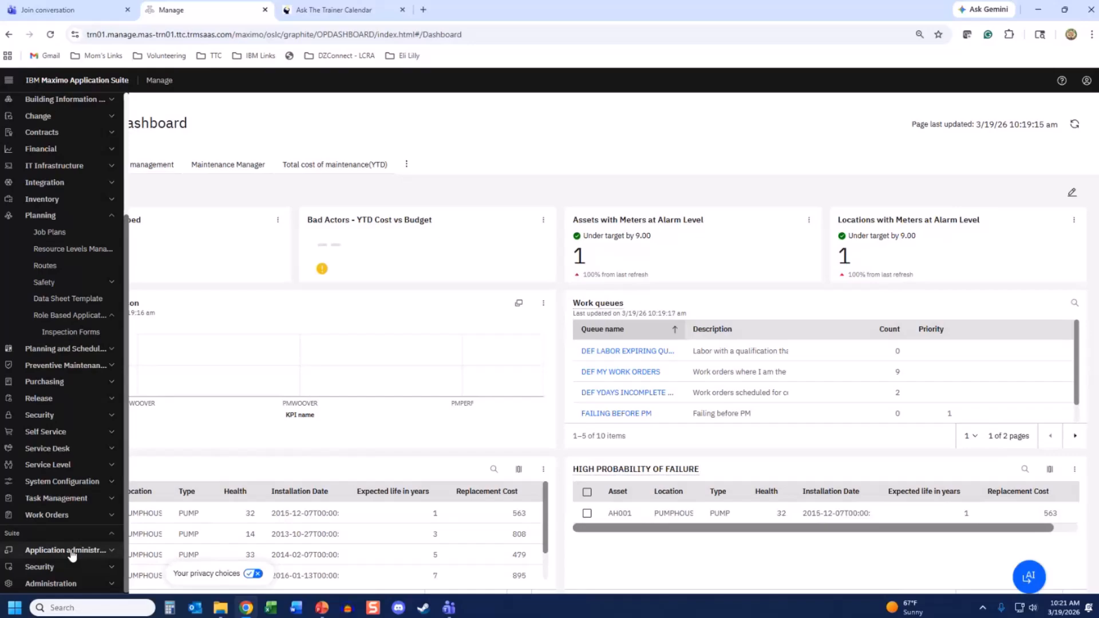
- Expand Work Orders, its Role Based Applications, and the Inspections group showing Inspections and Create Inspection
click(64, 516)
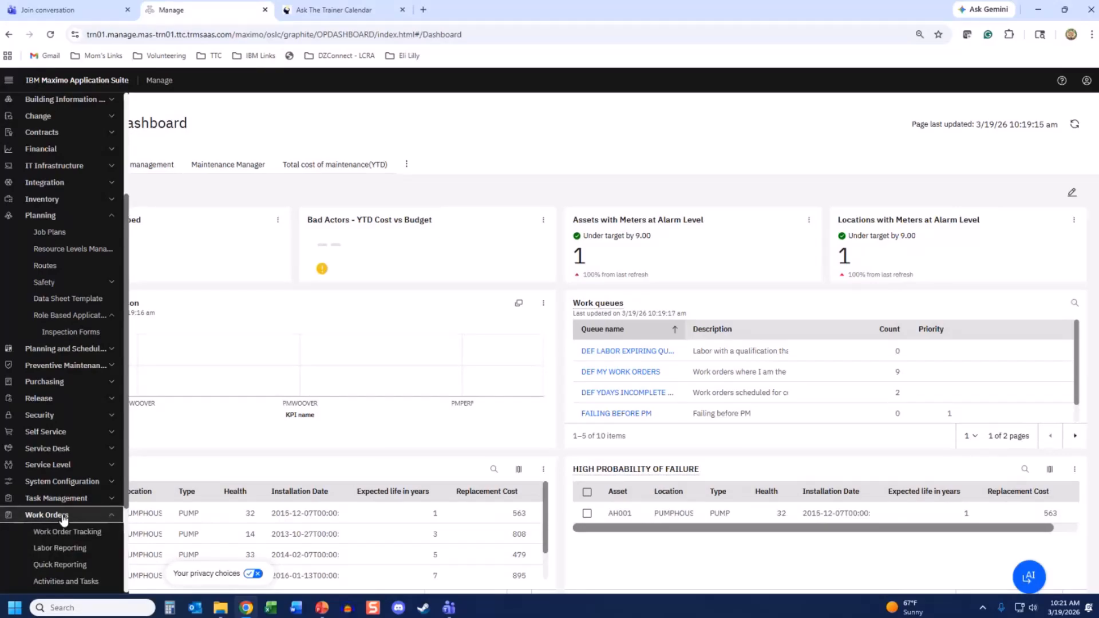
scroll(62, 524, down, 1)
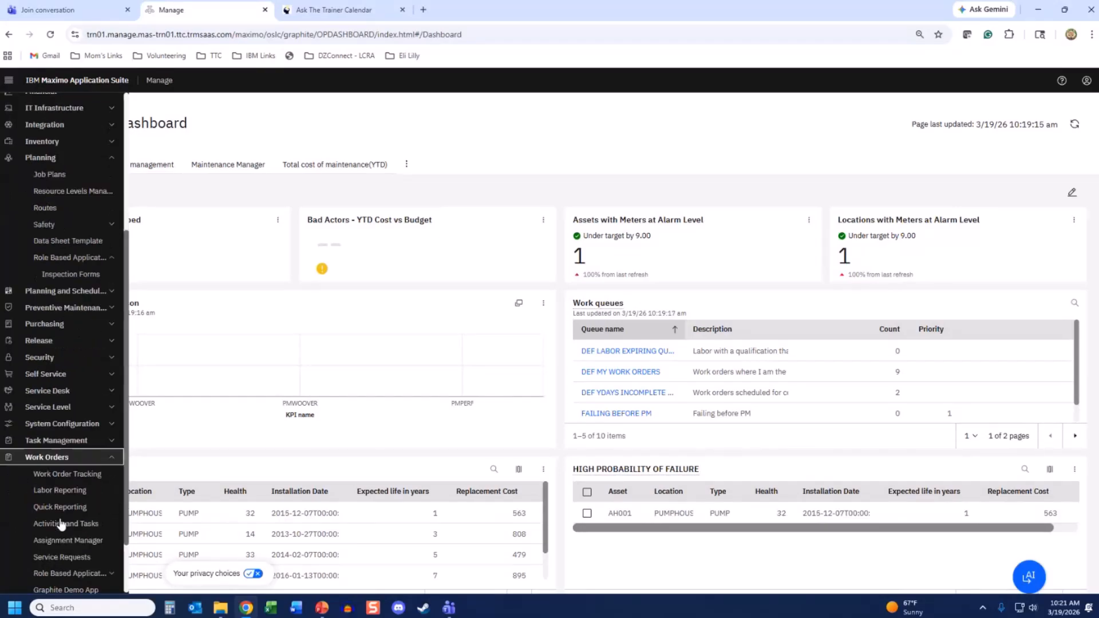
scroll(62, 524, down, 1)
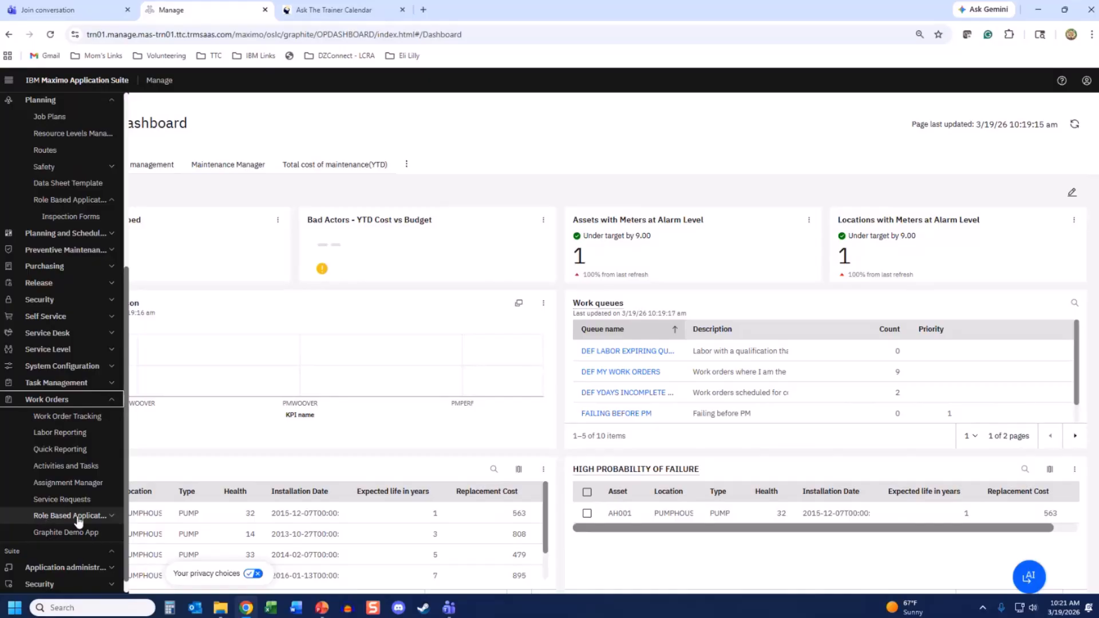
click(78, 517)
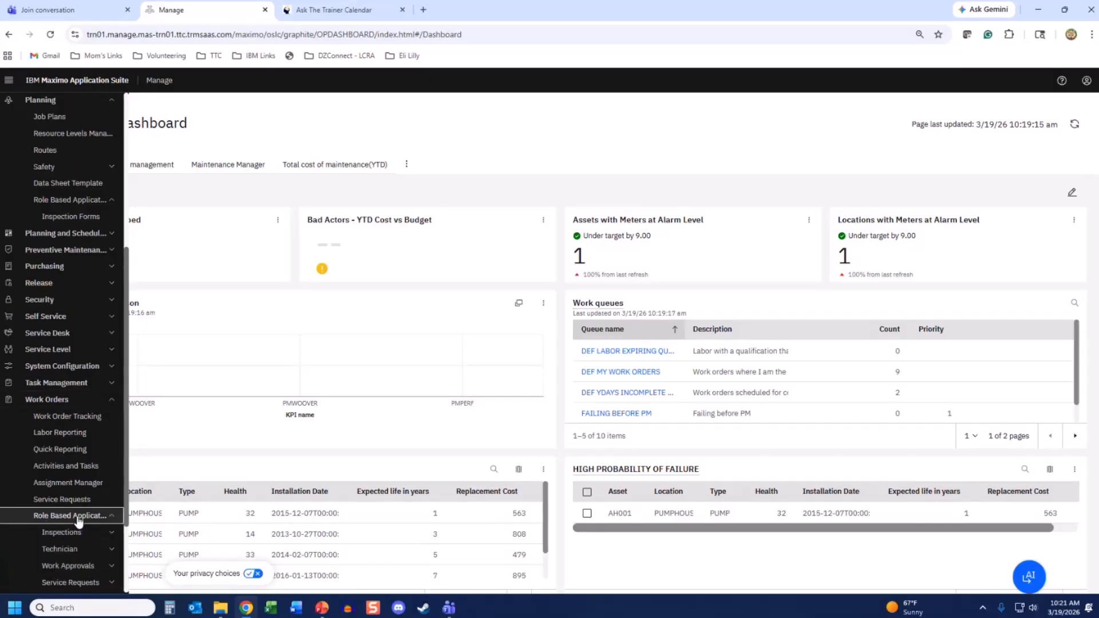
scroll(81, 512, down, 2)
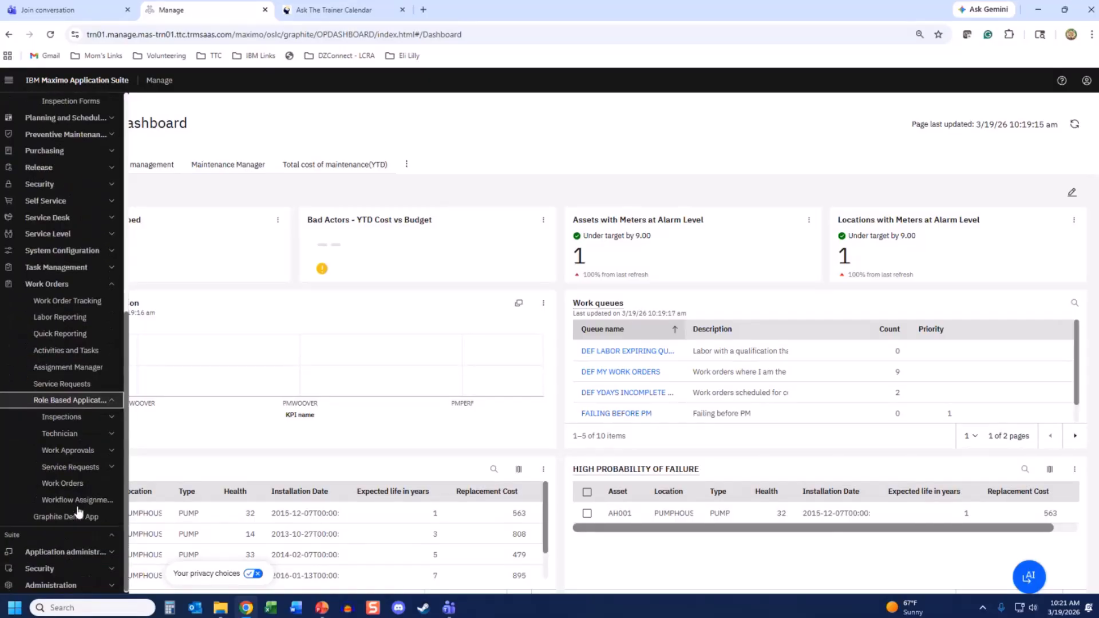
click(77, 419)
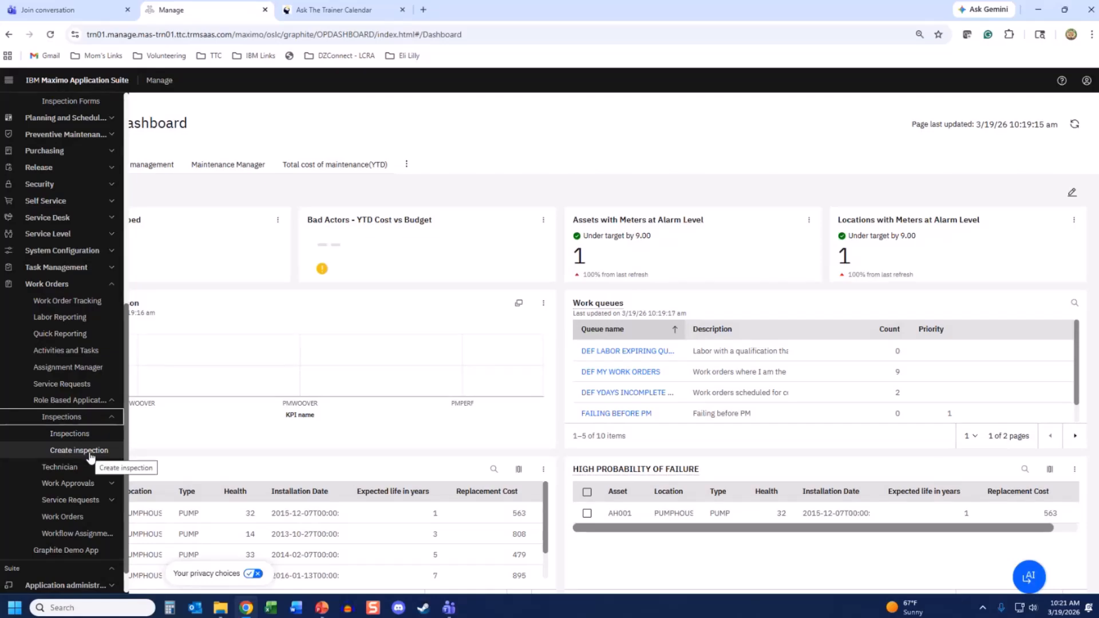
click(80, 470)
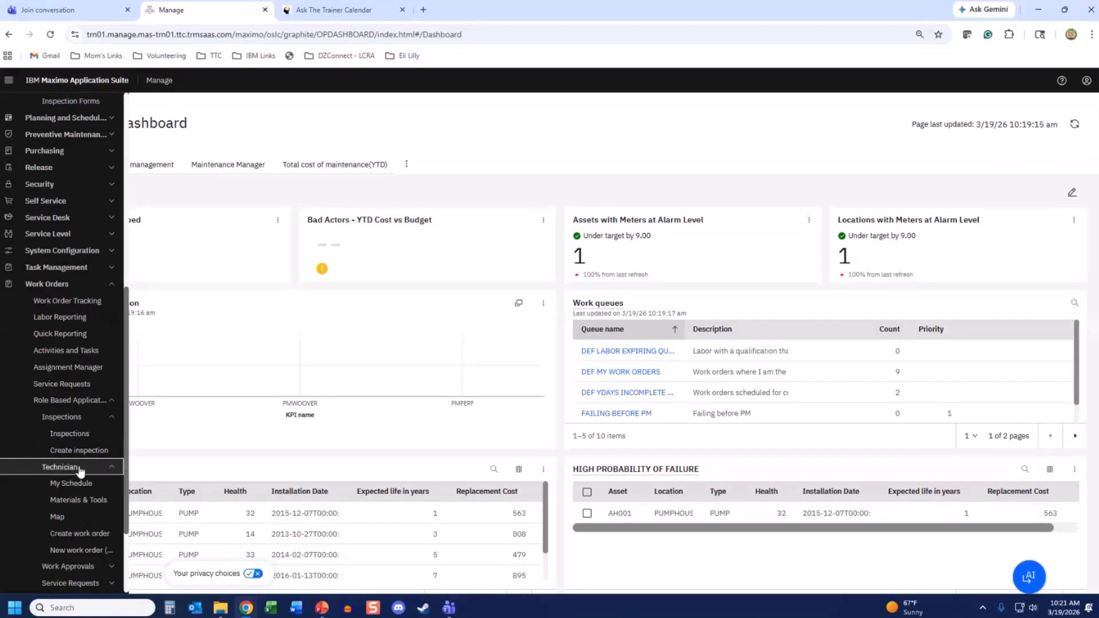
scroll(80, 470, down, 1)
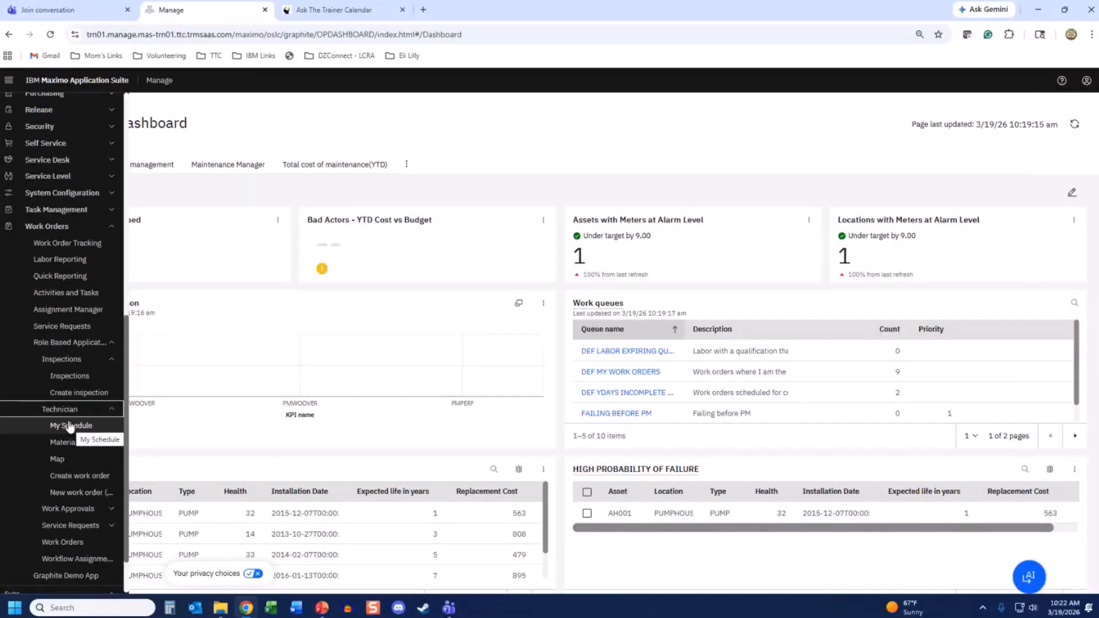
scroll(120, 282, up, 3)
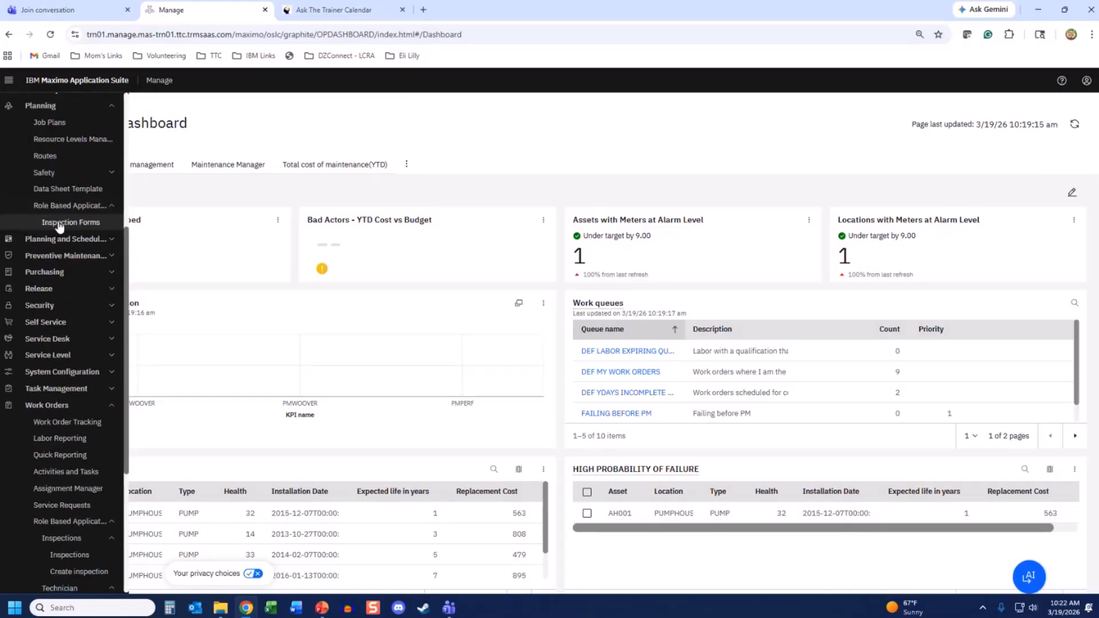
- Open Inspection Forms to show the Inspections Form Library with 11 active forms
click(60, 225)
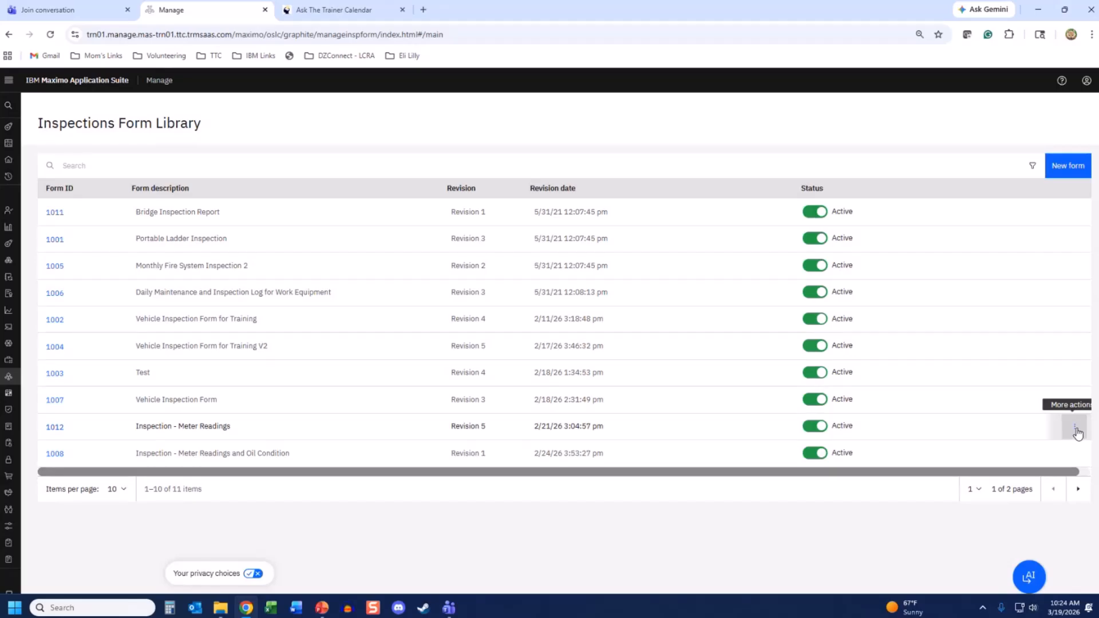
- Show the More actions menu for form 1012, Inspection - Meter Readings
click(1075, 428)
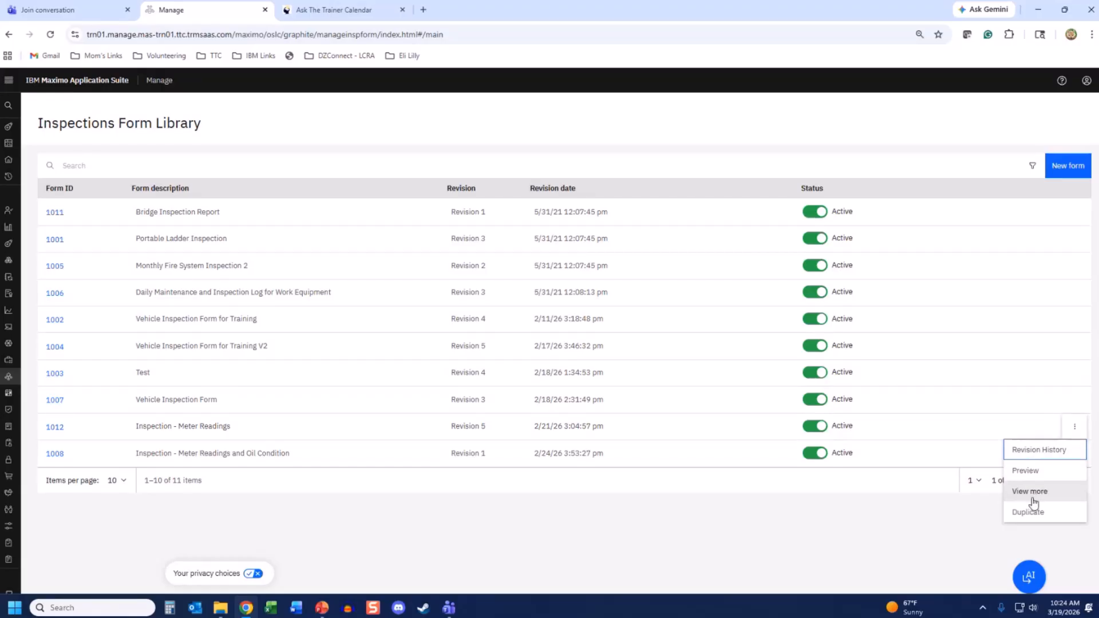
click(1020, 473)
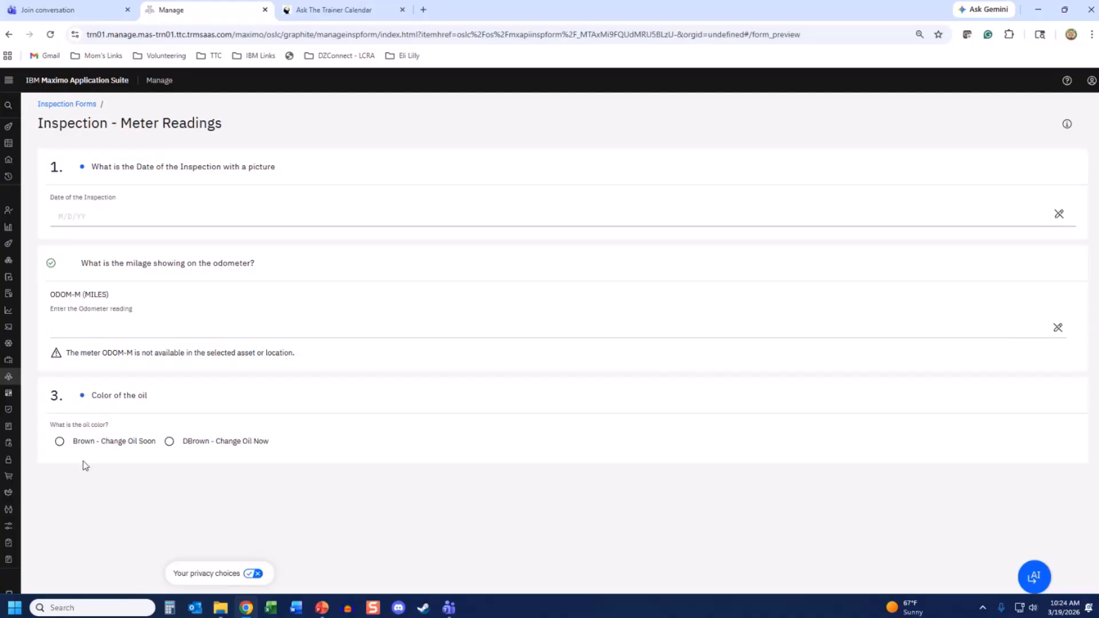
click(73, 104)
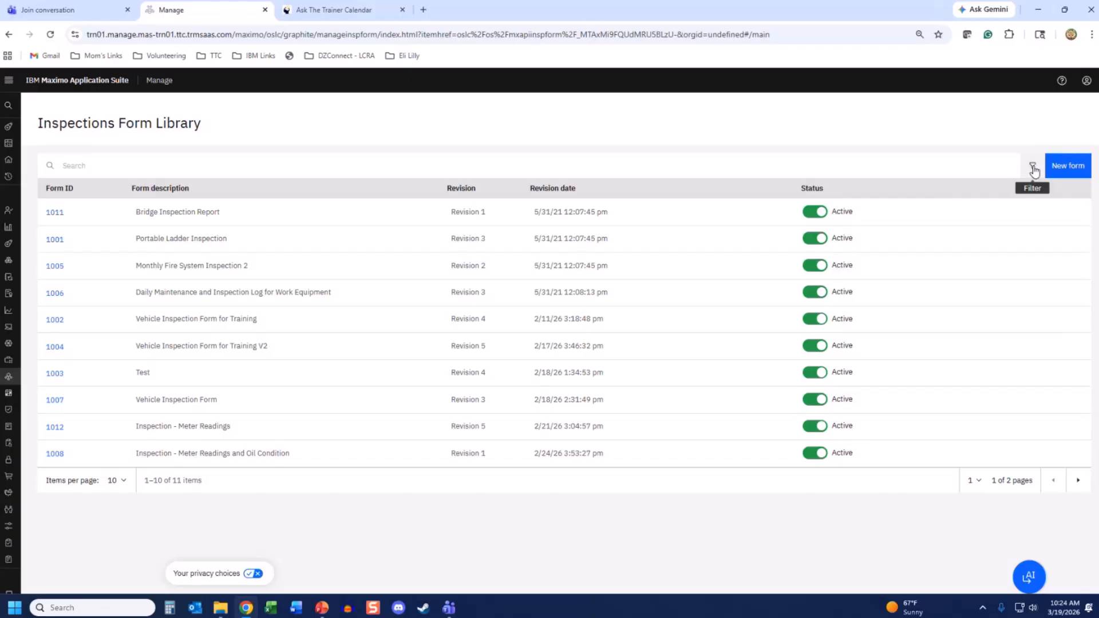
- Create a new inspection form named 'TRN-Vehicle Inspection'
click(1069, 169)
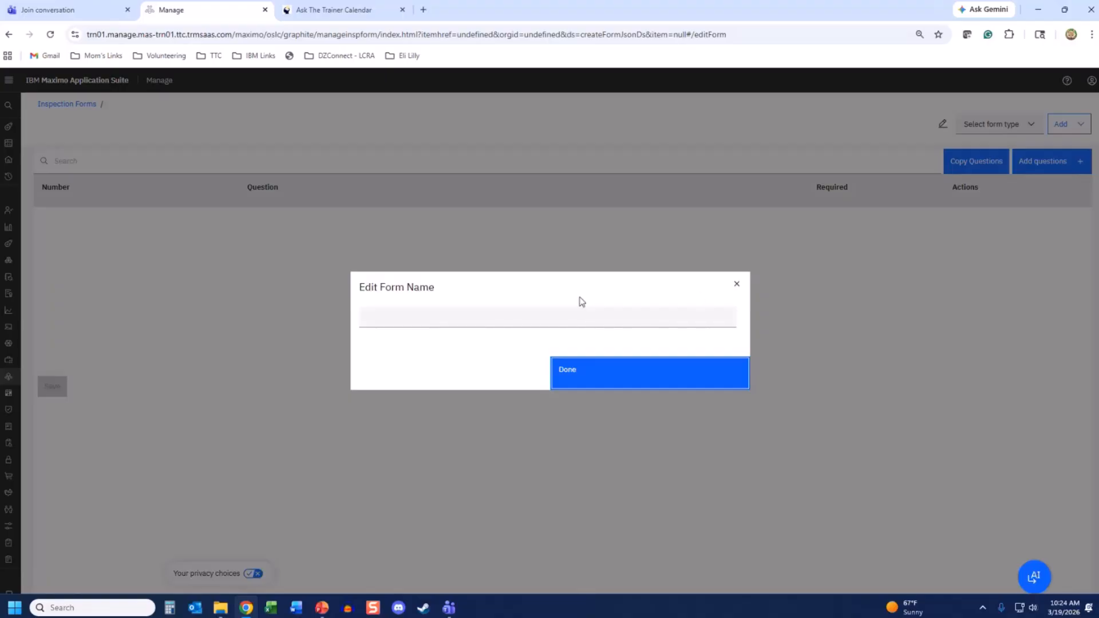
click(547, 321)
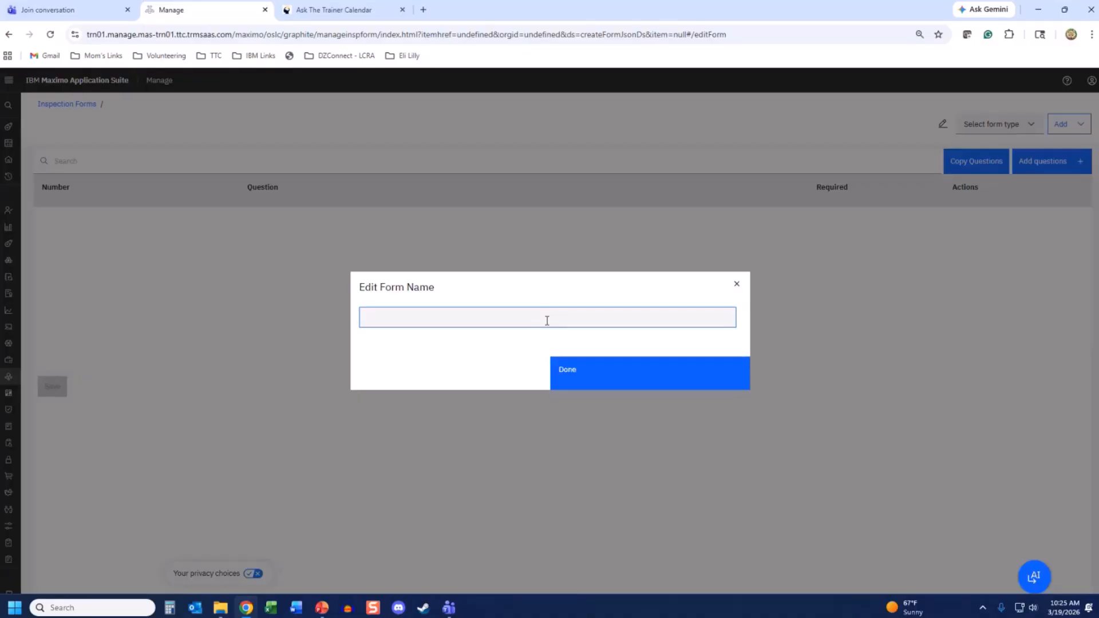
text(TRN-Vehicle)
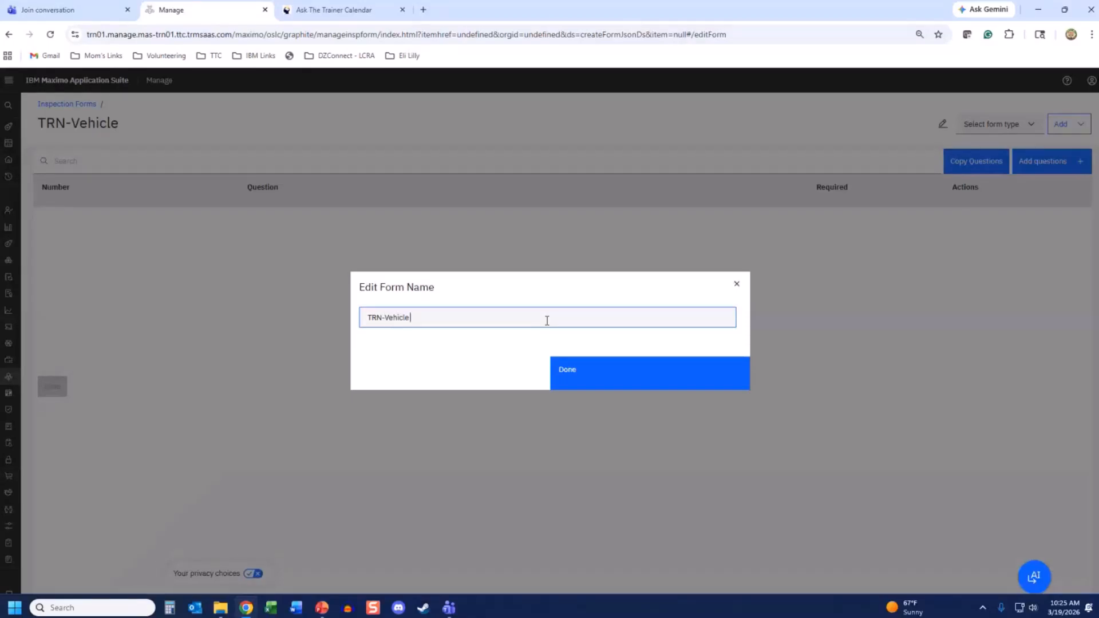
text( Inspection)
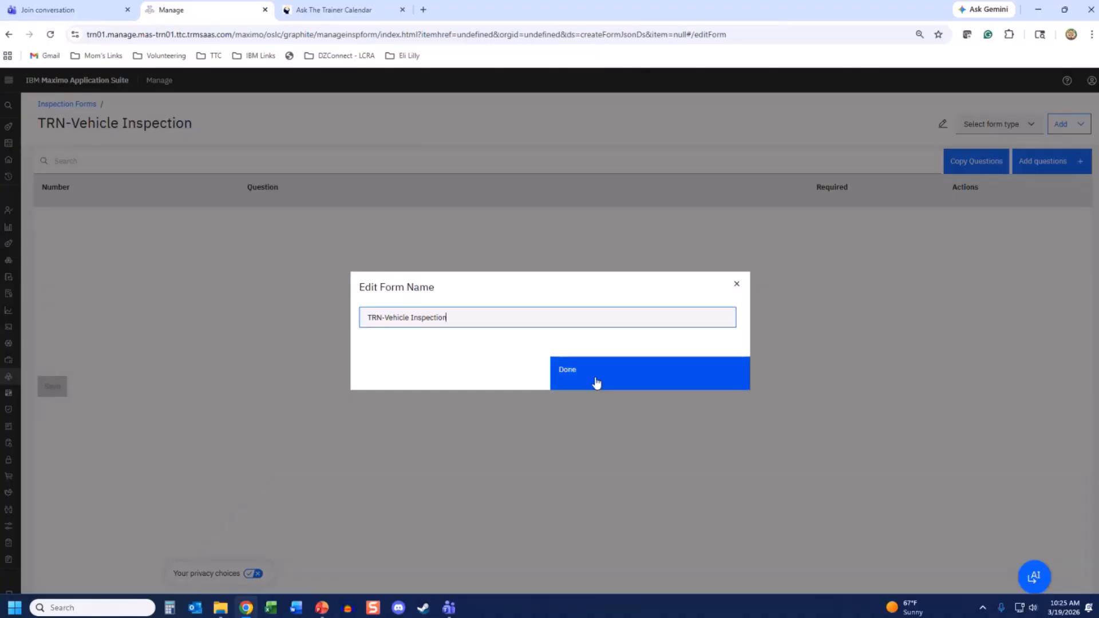
click(573, 379)
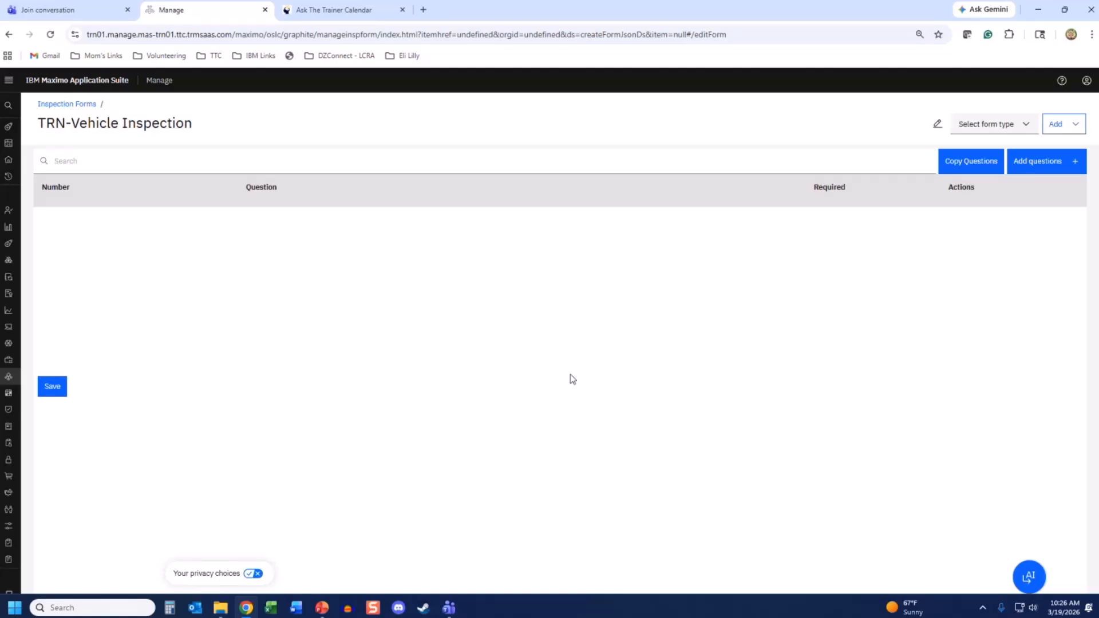
click(1077, 128)
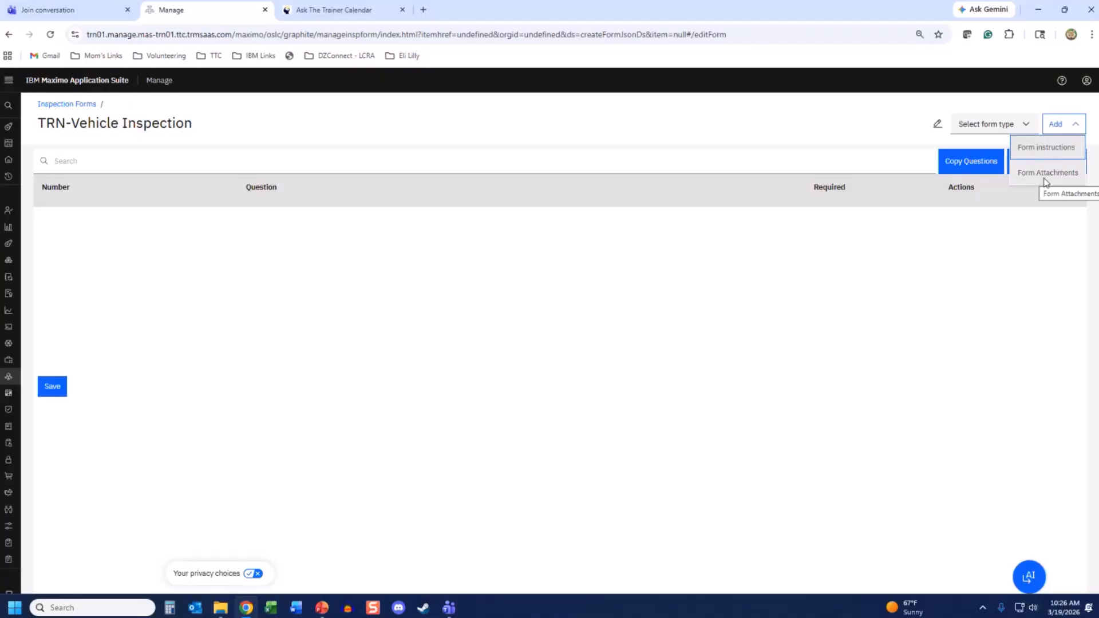
click(1066, 124)
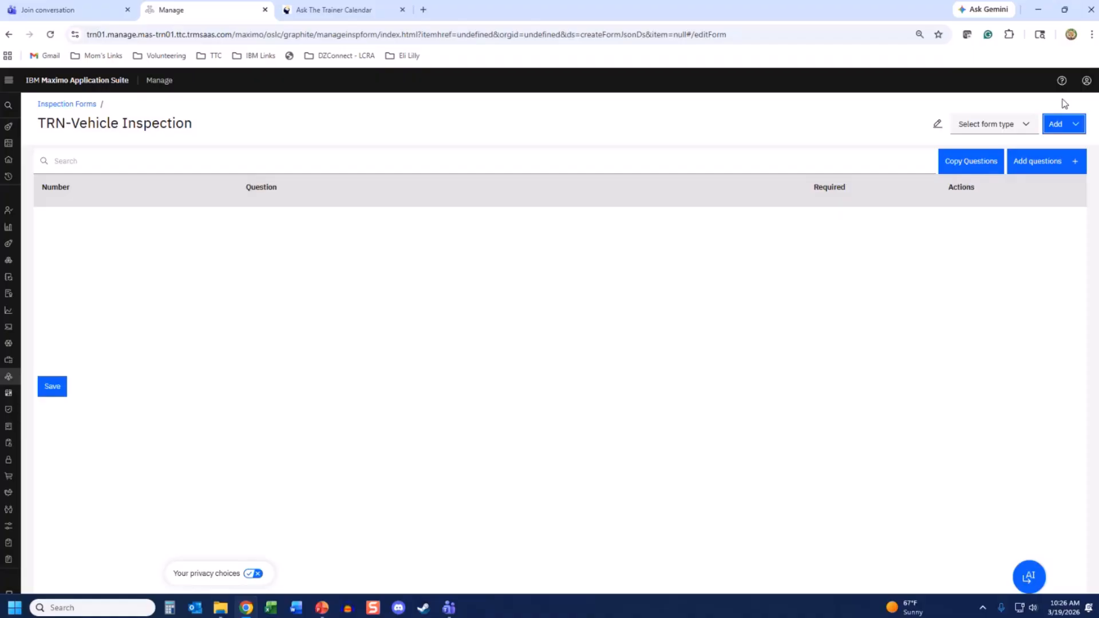
- Choose Inspection as the form type for TRN-Vehicle Inspection
click(992, 126)
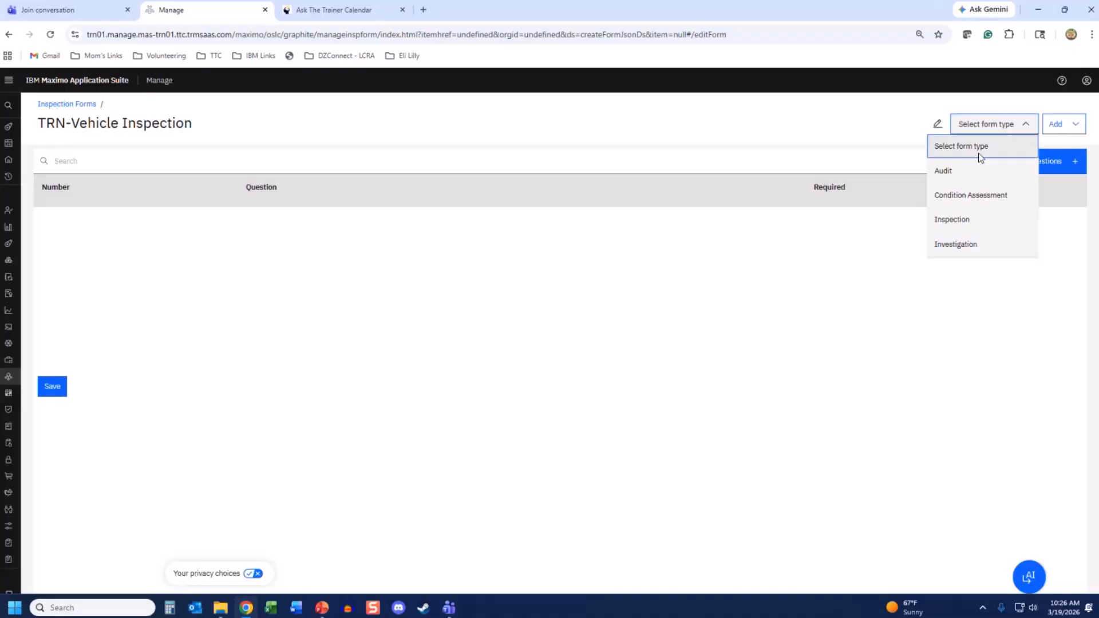
click(955, 223)
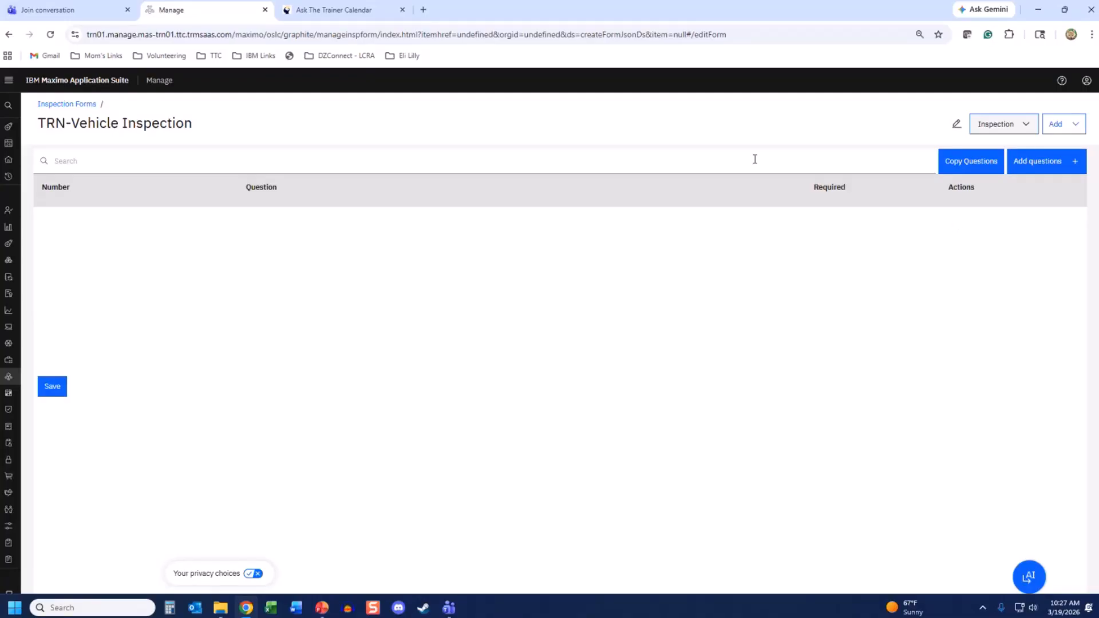
- Open Copy Questions and browse the 220 existing questions in the selection list
click(972, 163)
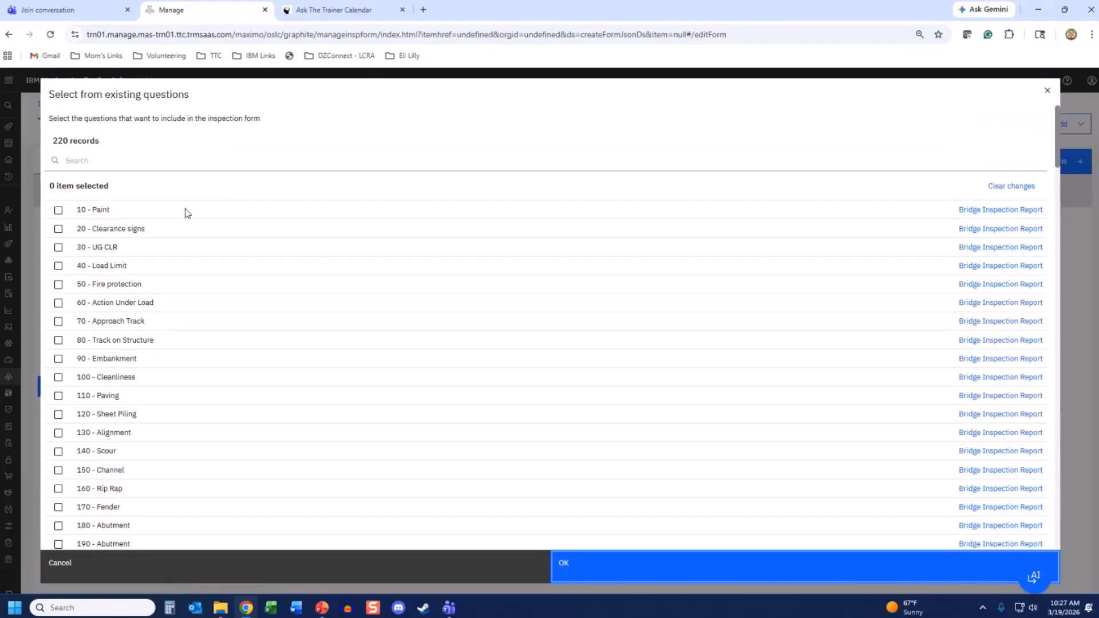
scroll(185, 213, down, 7)
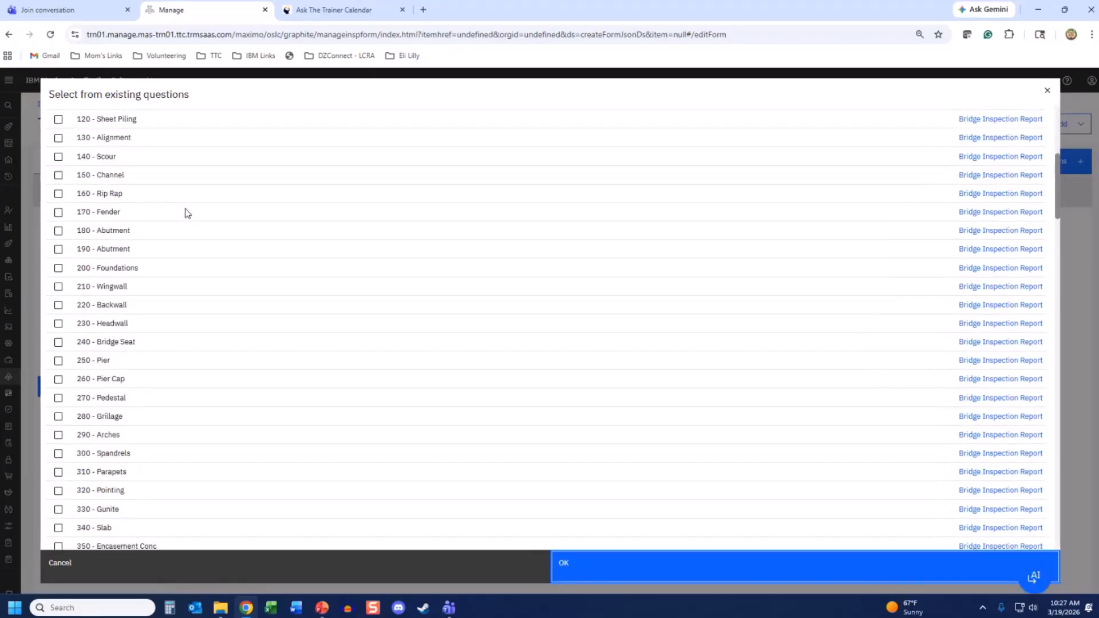
scroll(185, 213, down, 12)
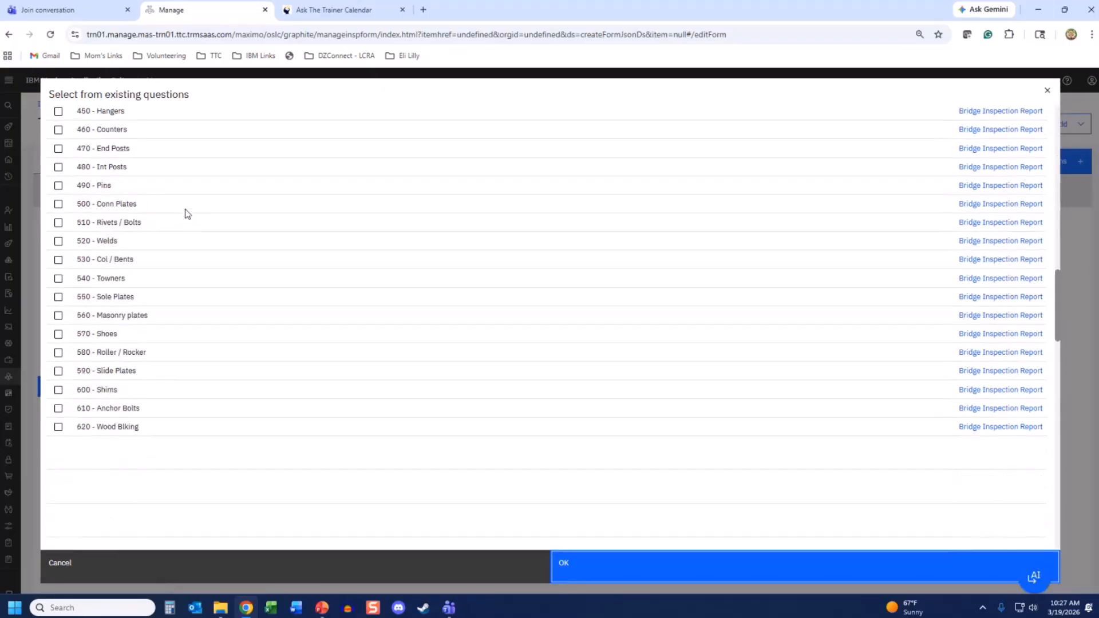
scroll(185, 213, down, 9)
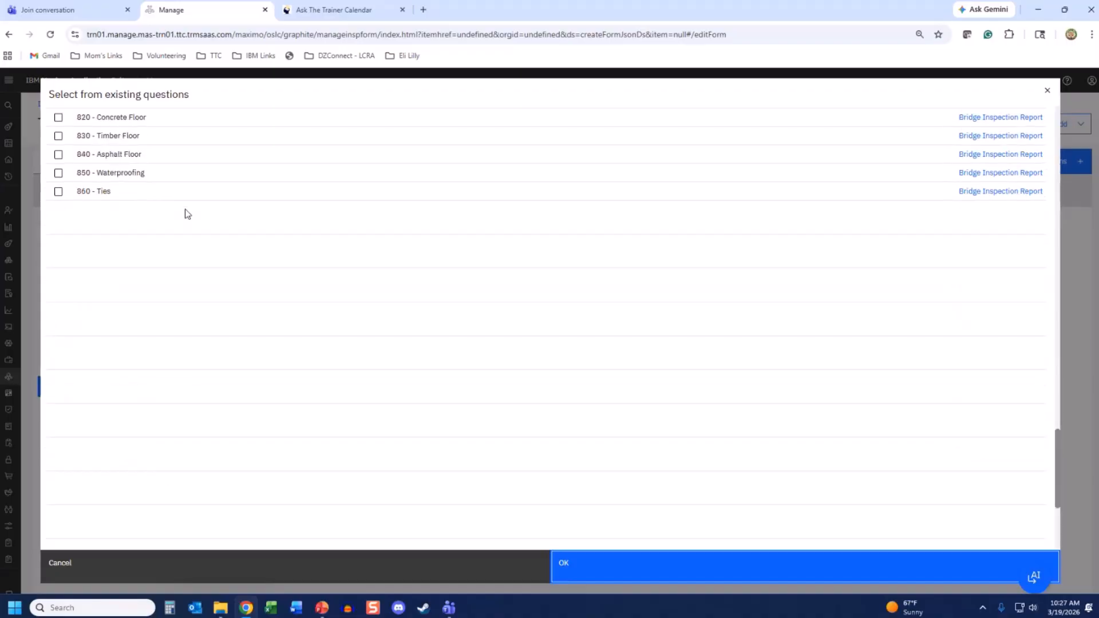
scroll(185, 213, down, 6)
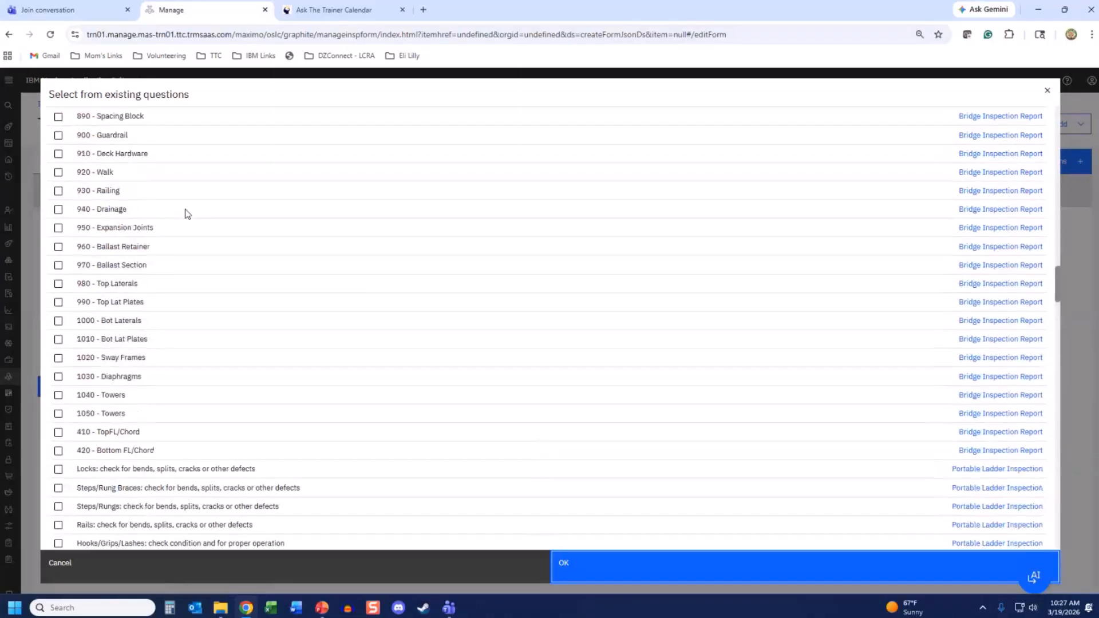
scroll(185, 213, down, 8)
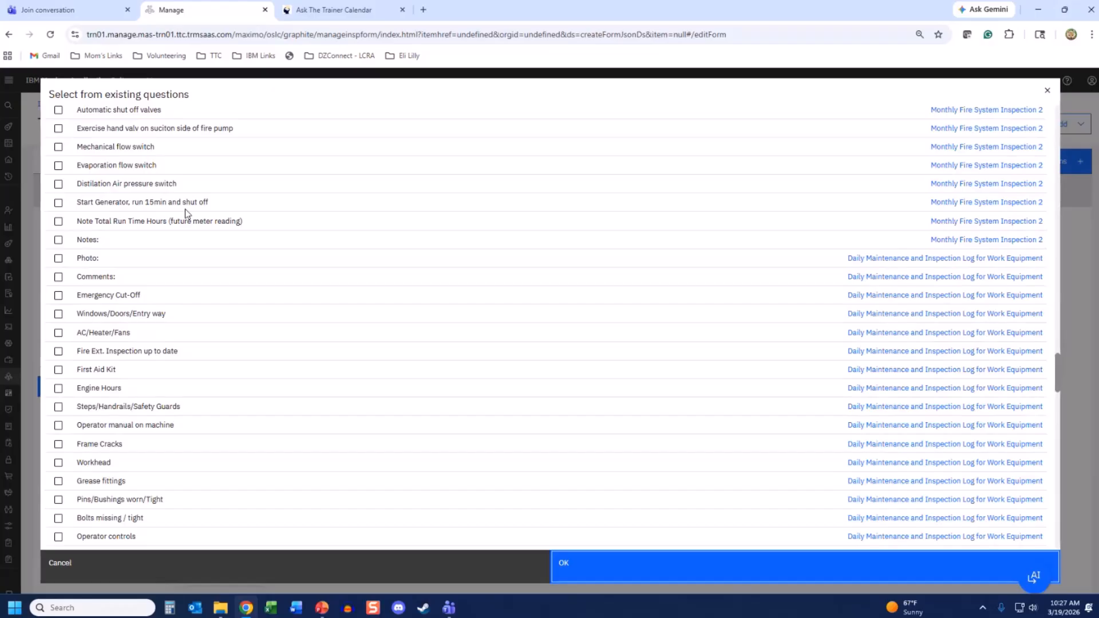
scroll(185, 210, down, 10)
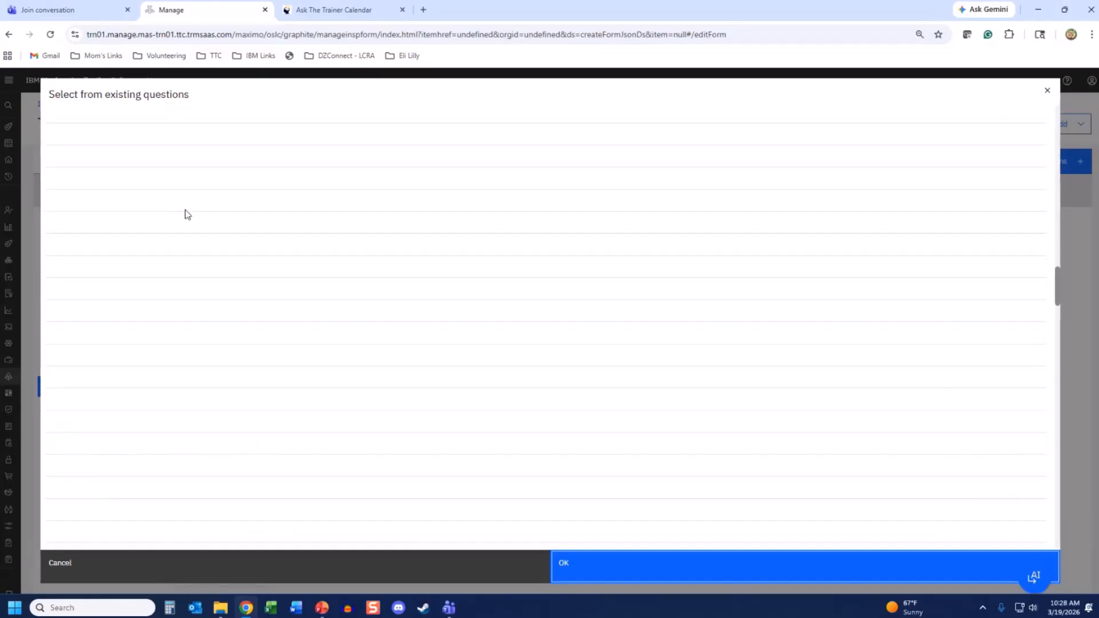
scroll(185, 215, up, 15)
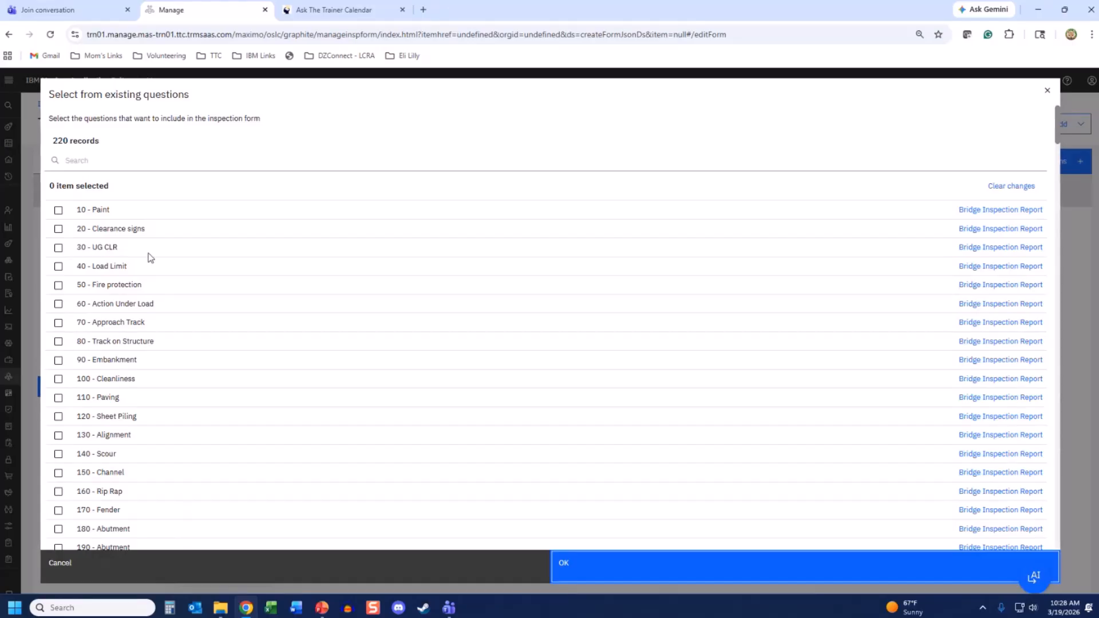
- Search existing questions for 'inspection', then replace the term with 'vehicle' to show 29 matches
click(119, 165)
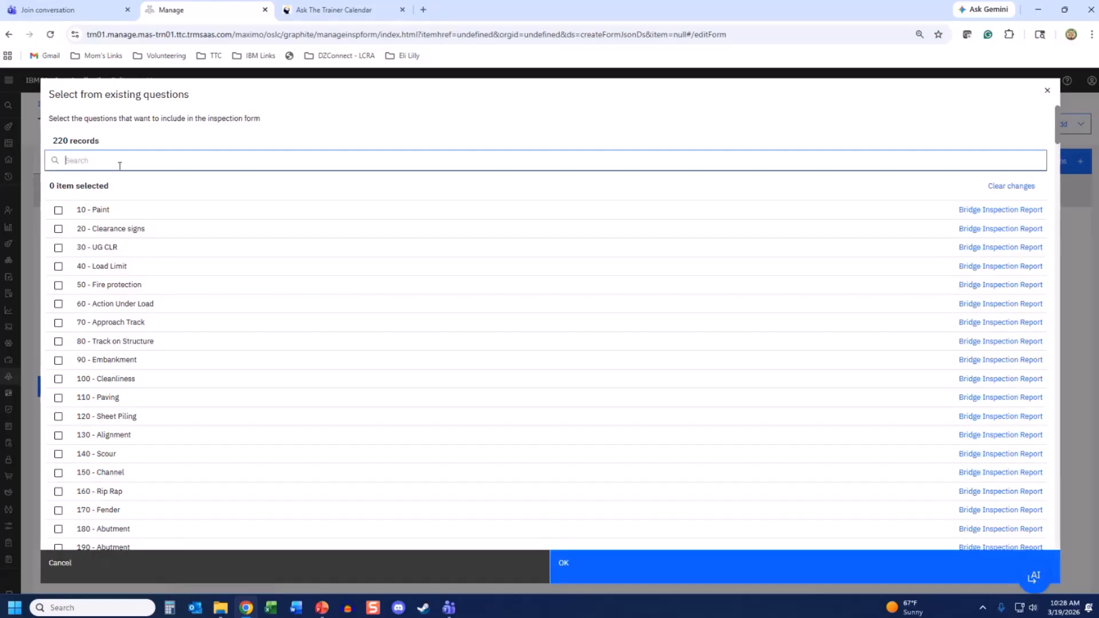
text(inspection)
key(Return)
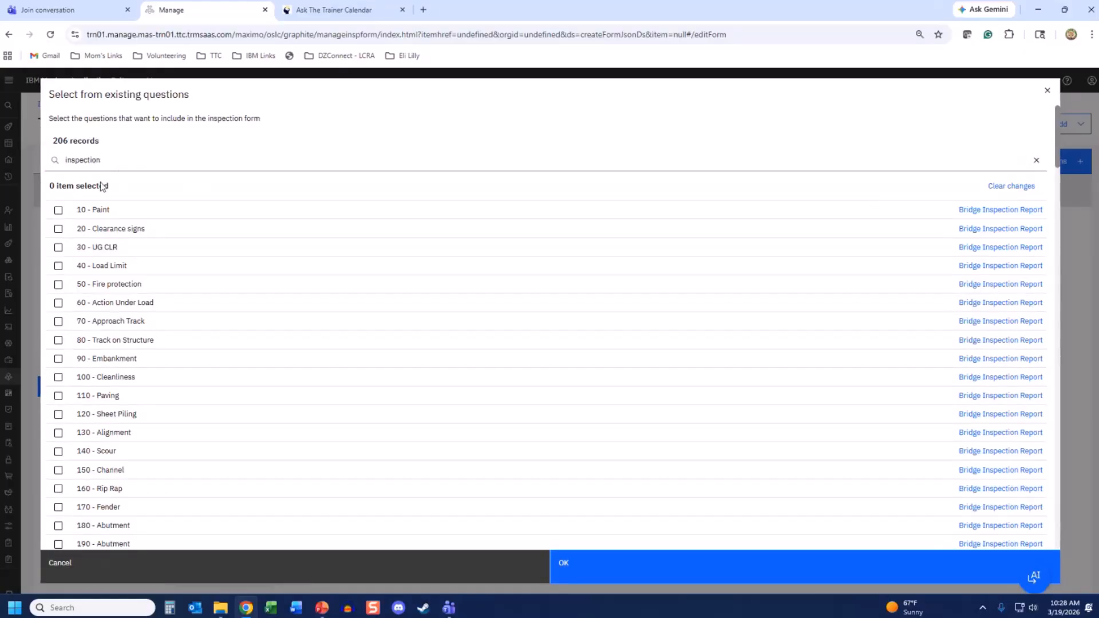
double_click(90, 160)
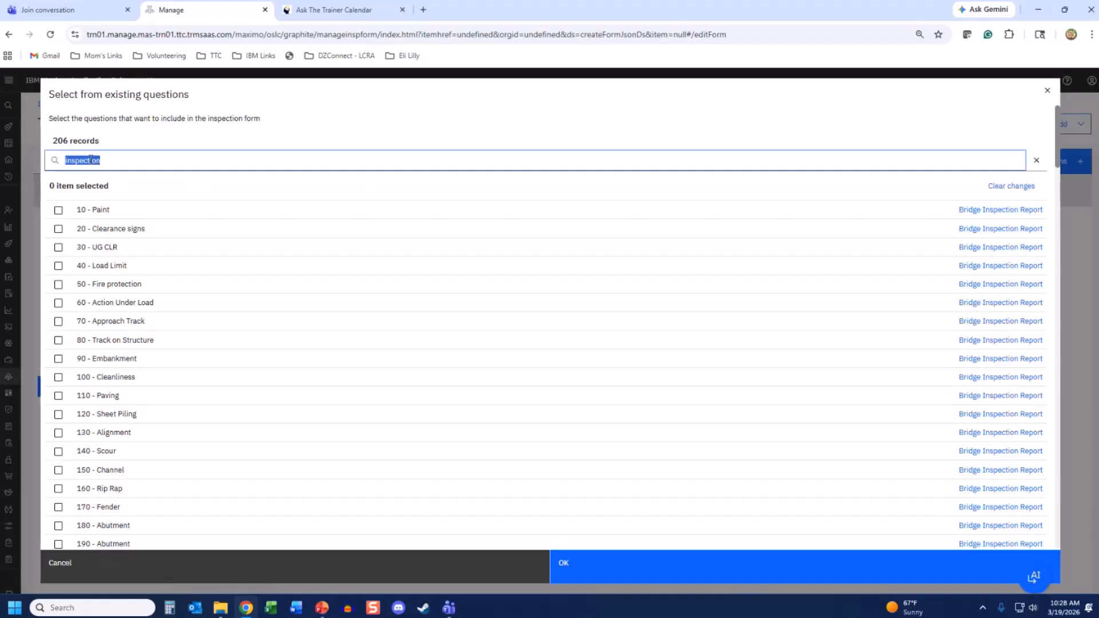
key(BackSpace)
text(vehicle)
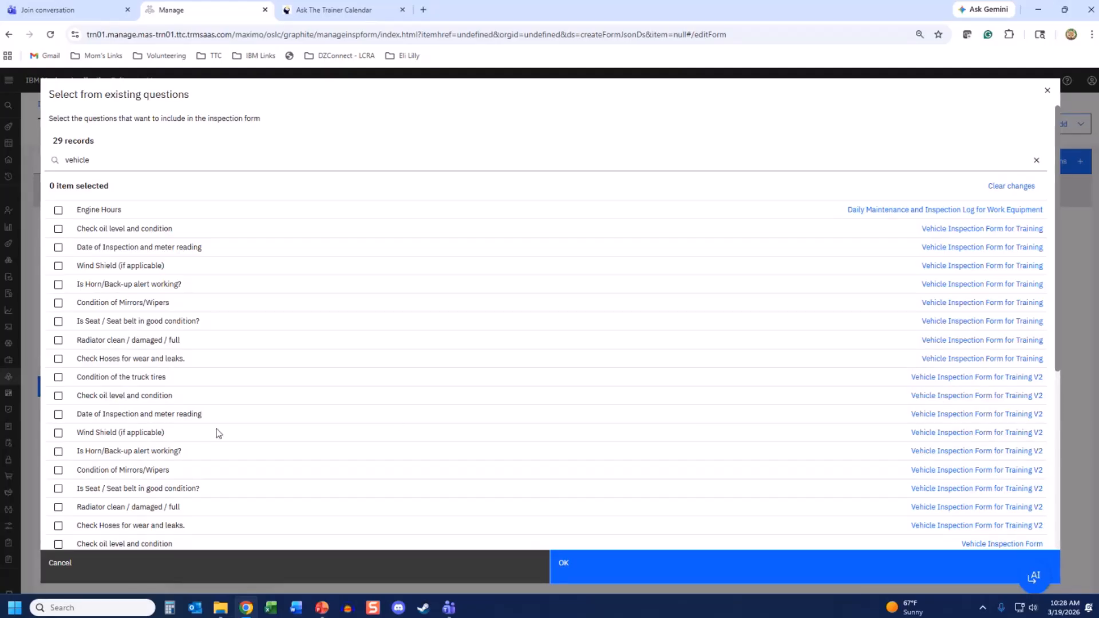
- Copy the truck tires, oil level, wind shield and radiator questions into the form
click(58, 378)
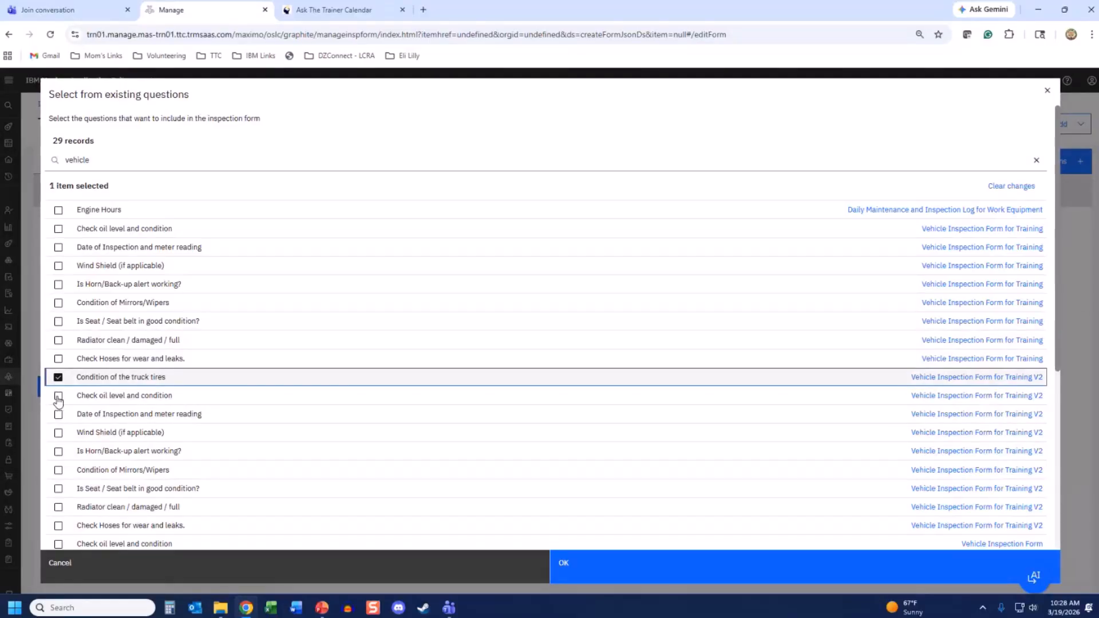
click(58, 396)
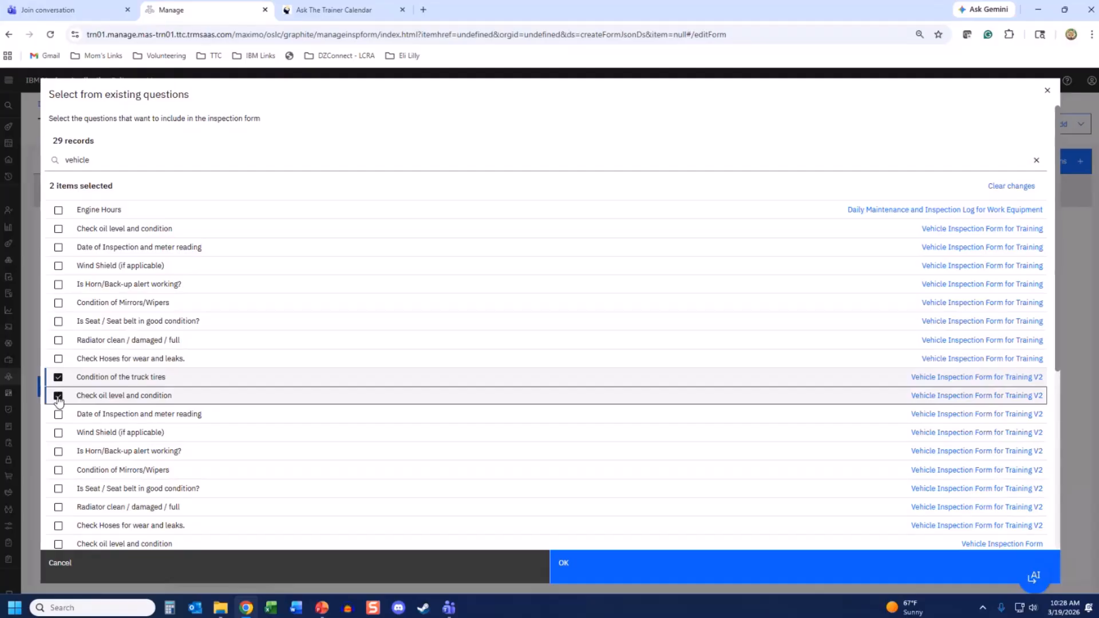
click(58, 433)
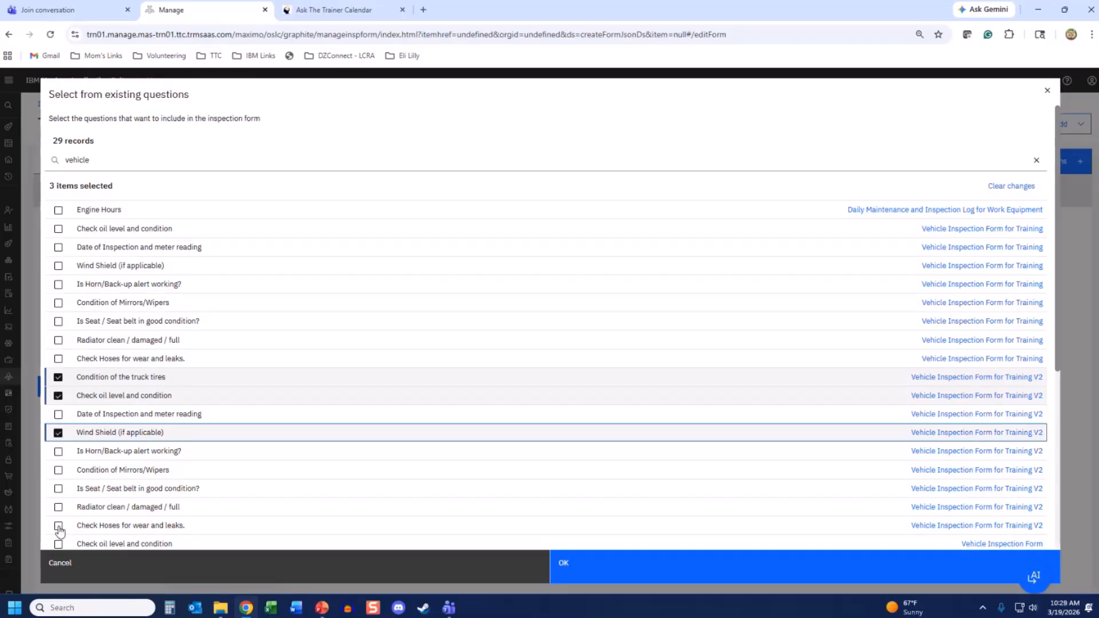
click(58, 508)
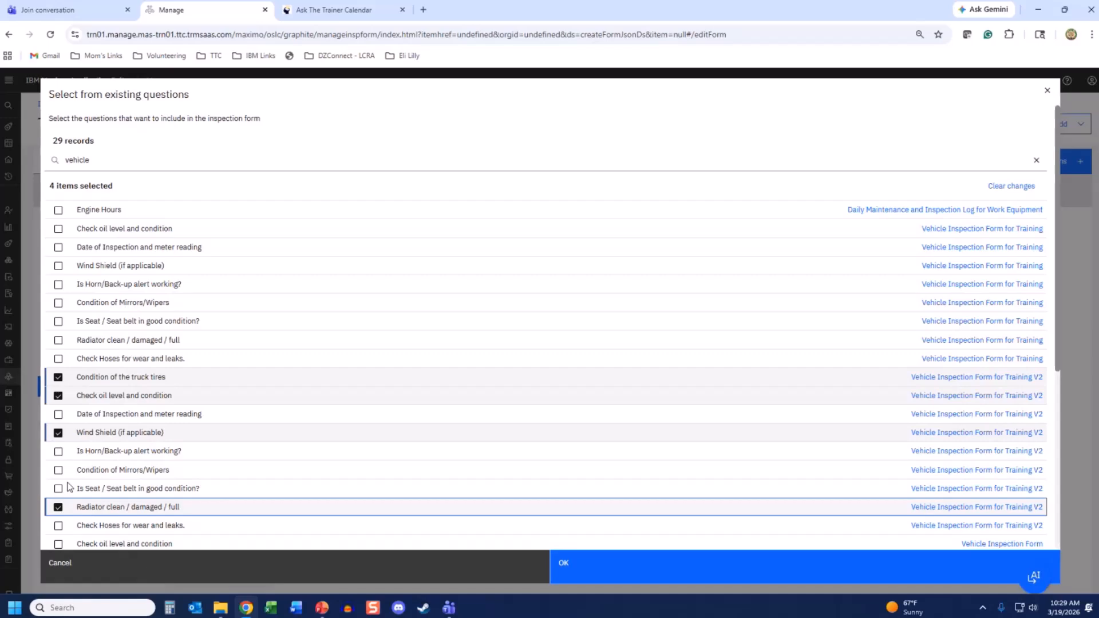
click(570, 564)
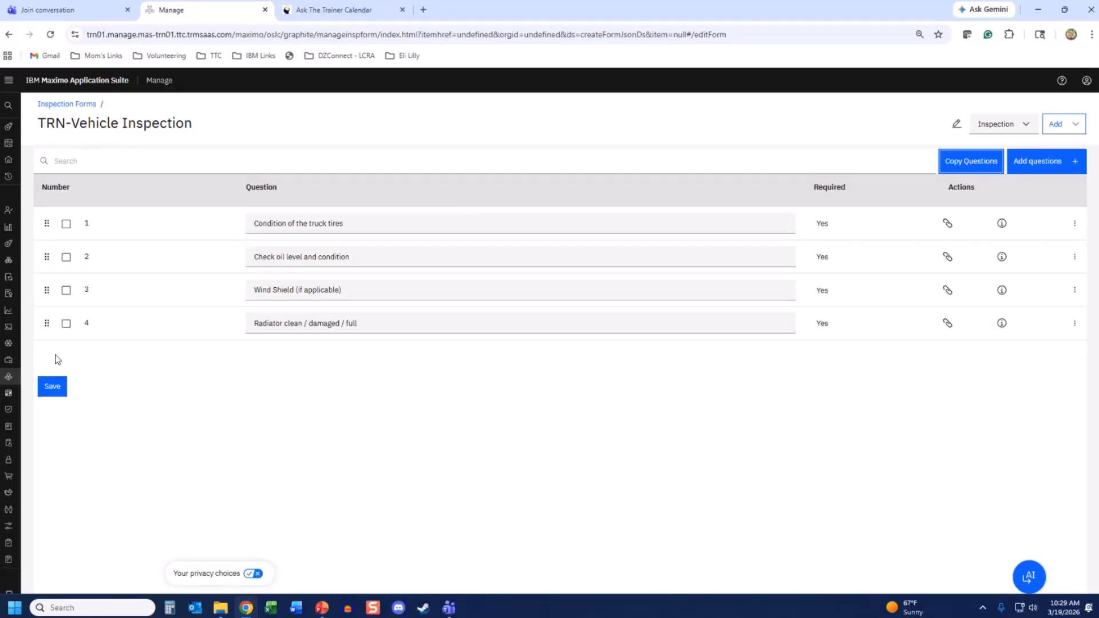
- Save the form as form 1015 Revision 1 Draft and reopen that draft for editing
click(52, 390)
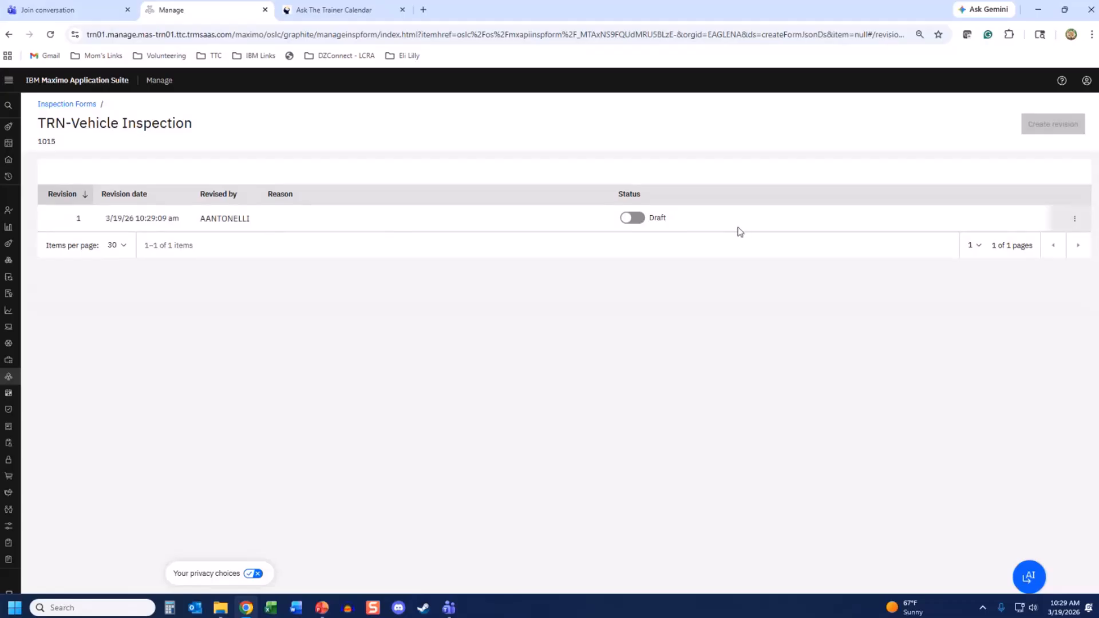
click(1077, 221)
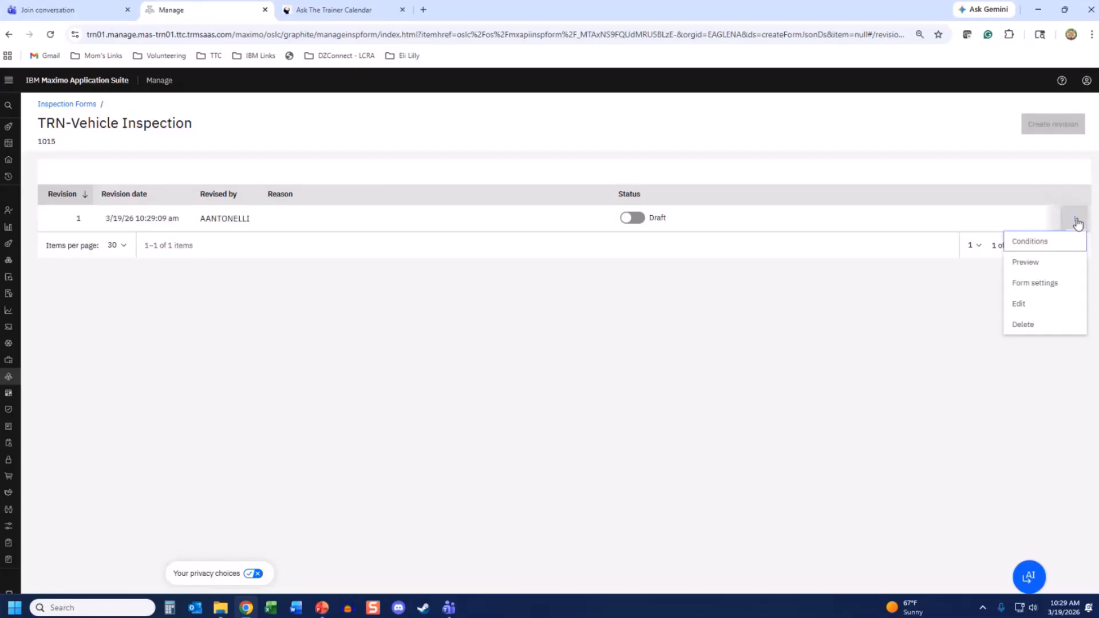
click(1026, 304)
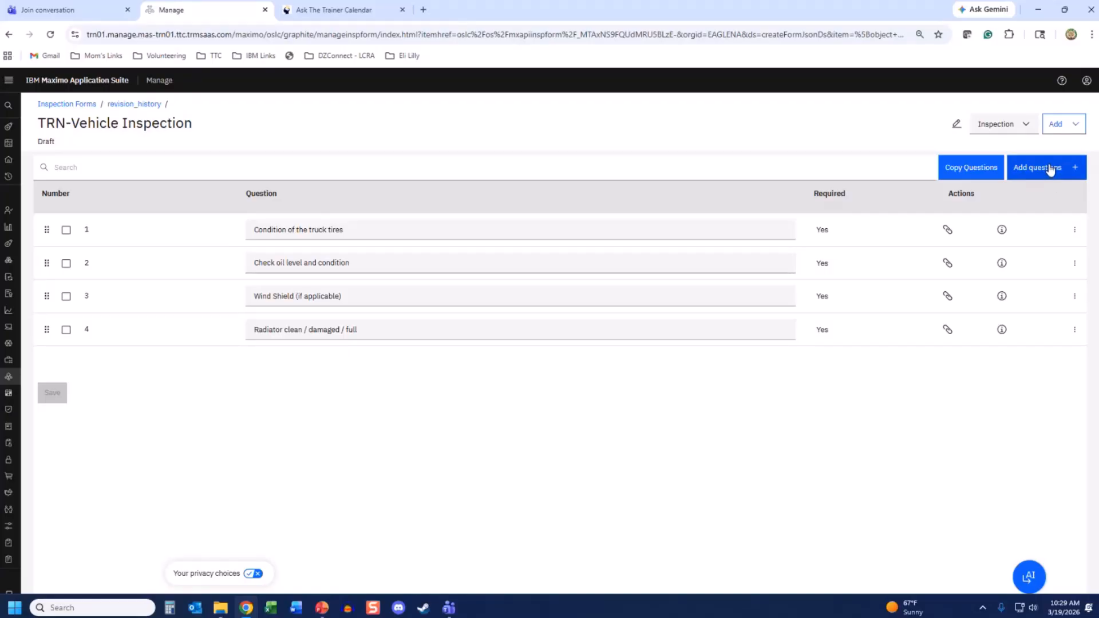
- Add a new question to the form with a Multiple Choice response type
click(1051, 168)
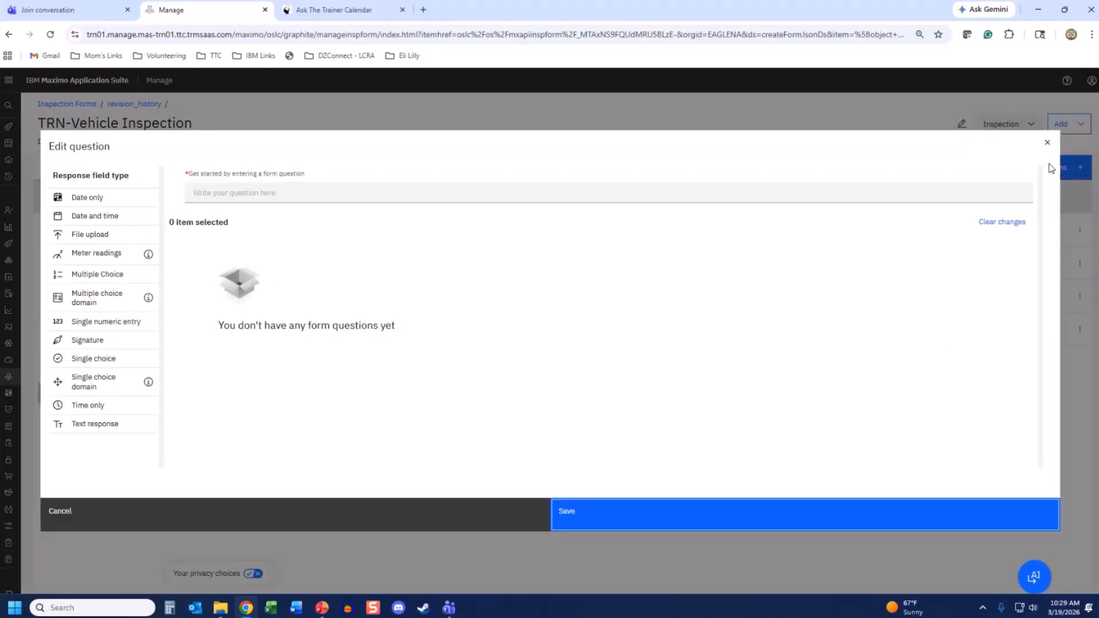
click(87, 276)
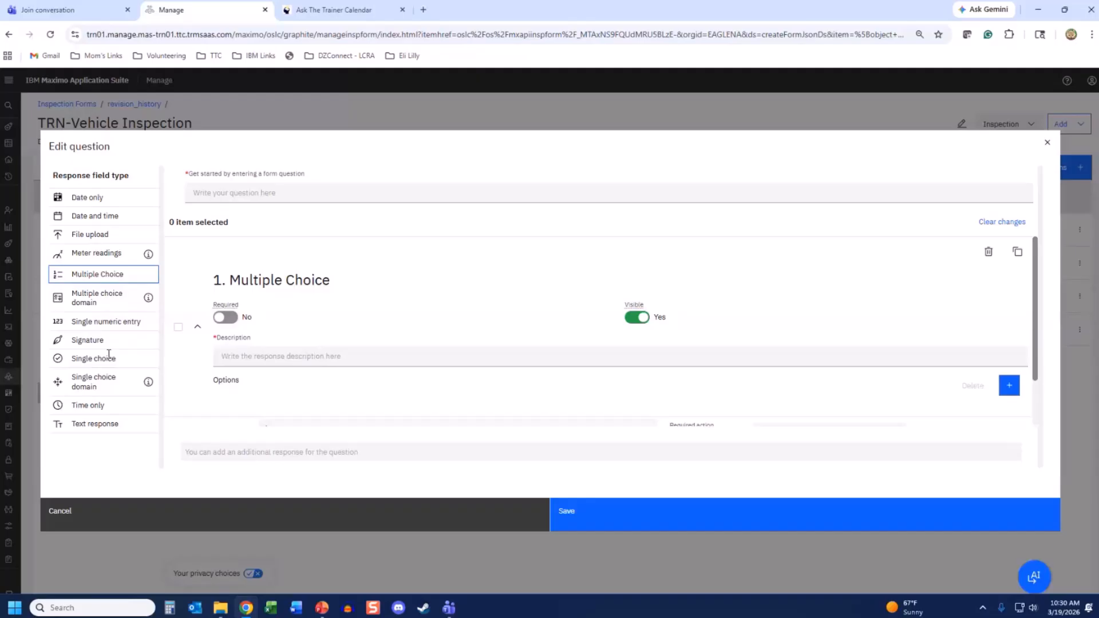
- Word the question 'What color(s) are on this vehicle.' with description 'Select all colors on the vehicle.'
click(209, 190)
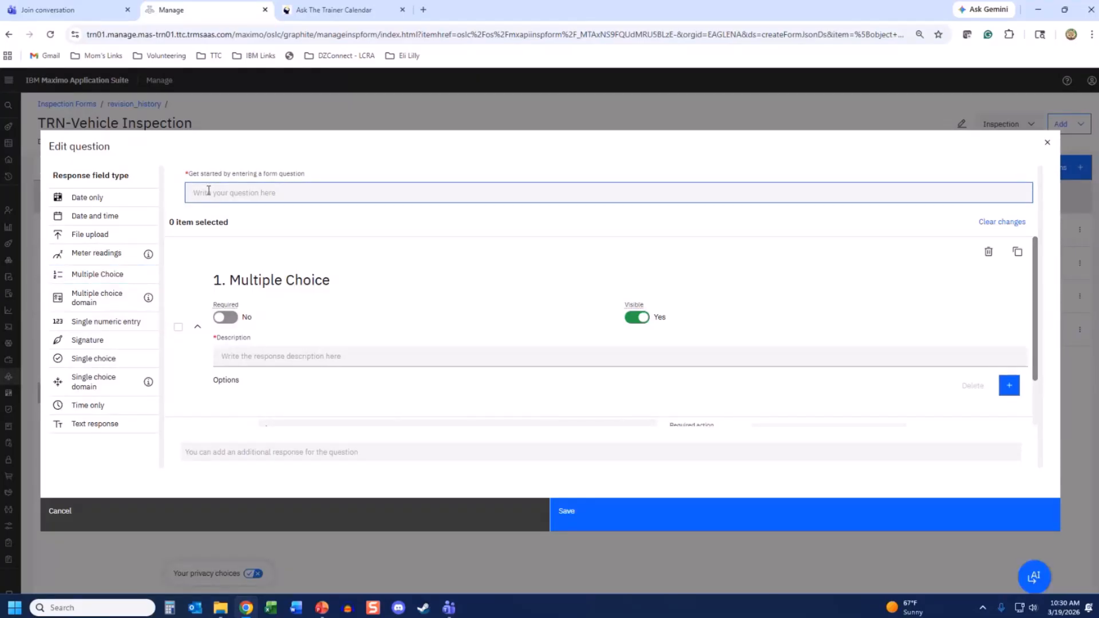
text(What)
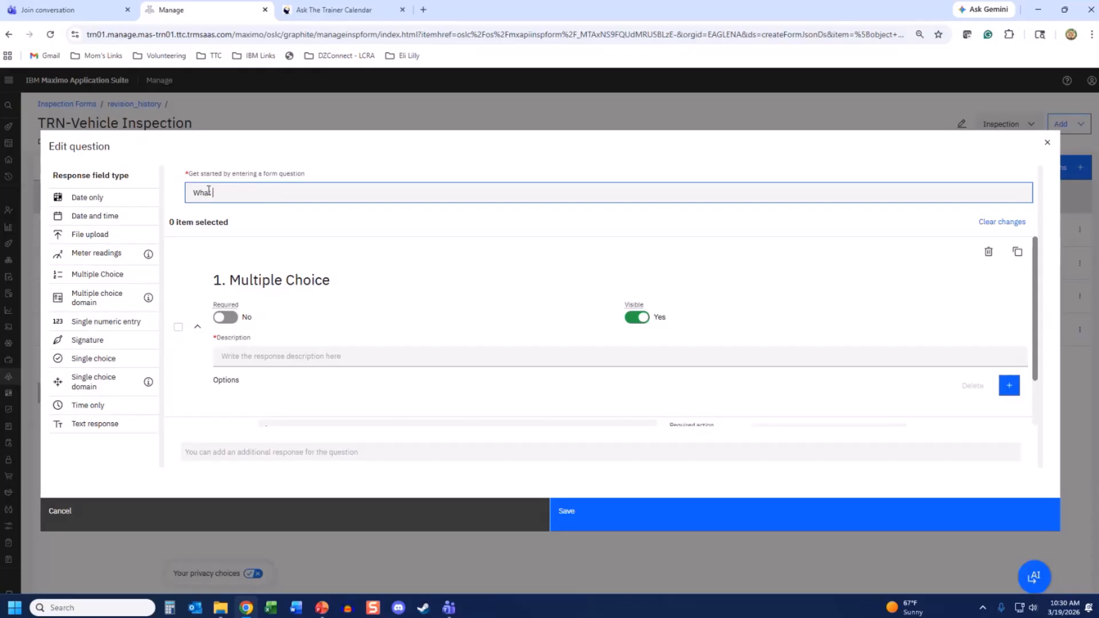
text( color(s) are on thi)
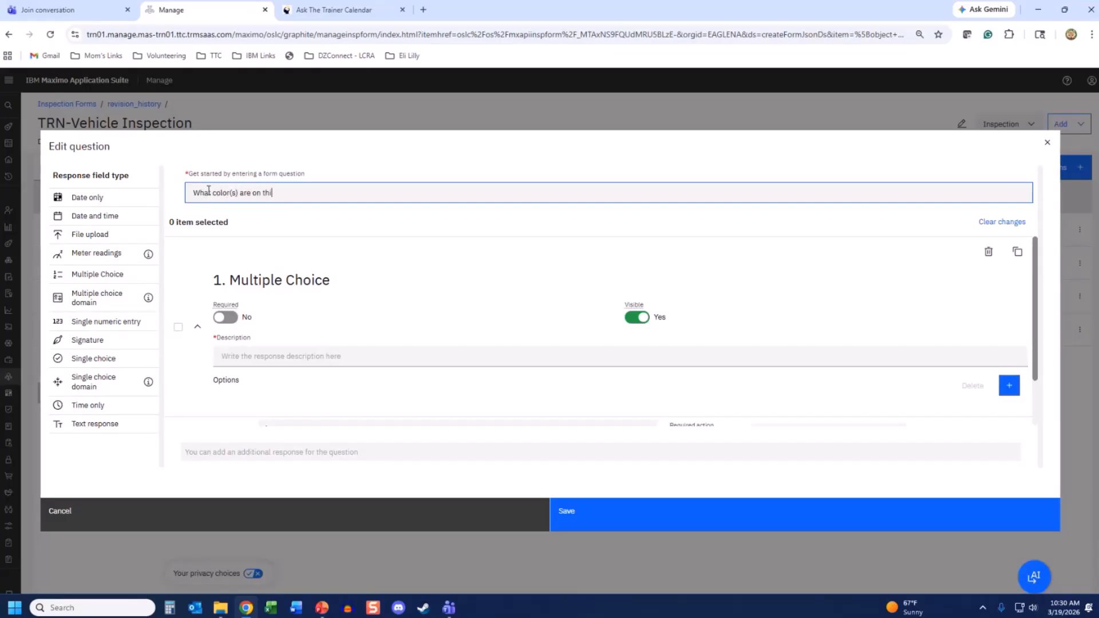
text(s vehicle.)
click(227, 358)
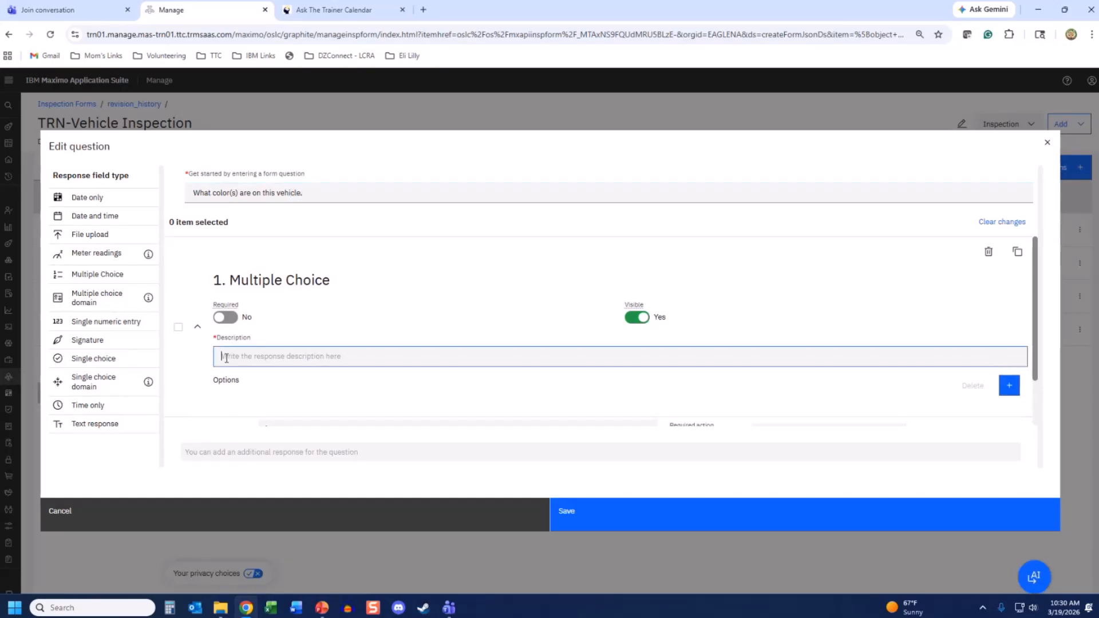
text(Select all color)
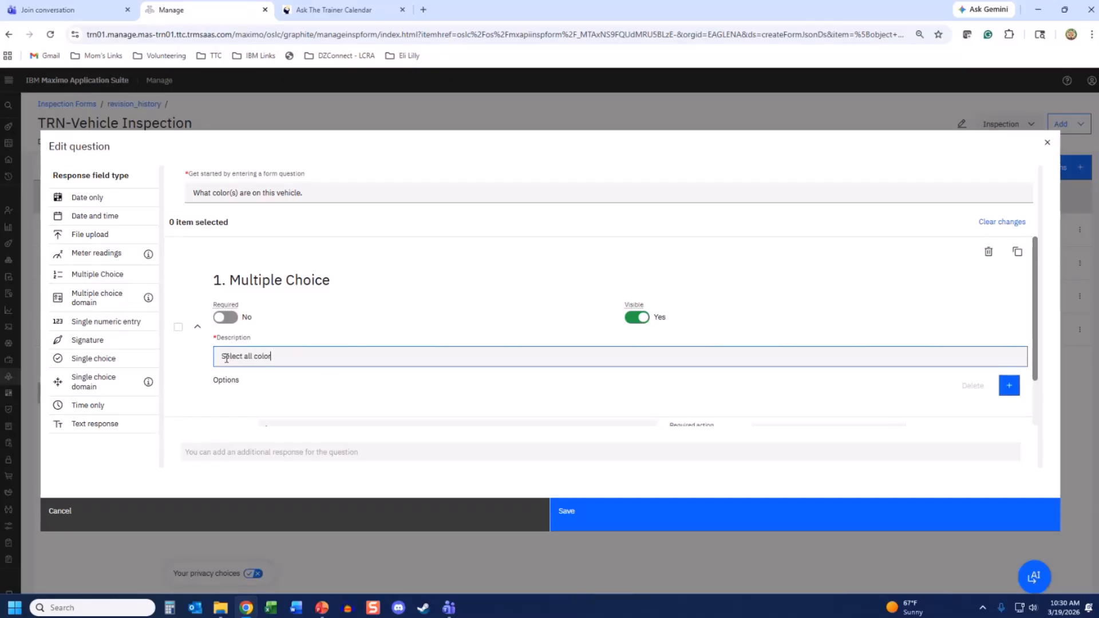
text(s on the vehicle.)
scroll(226, 359, down, 2)
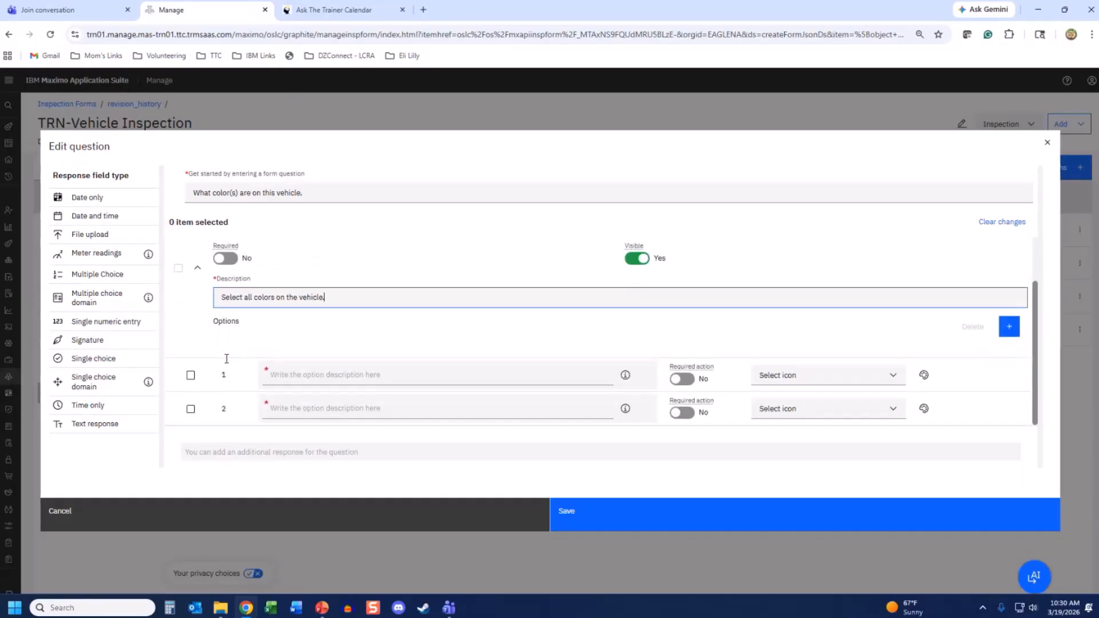
- Fill the first answer options with Red and Black, and add a third option White
click(280, 375)
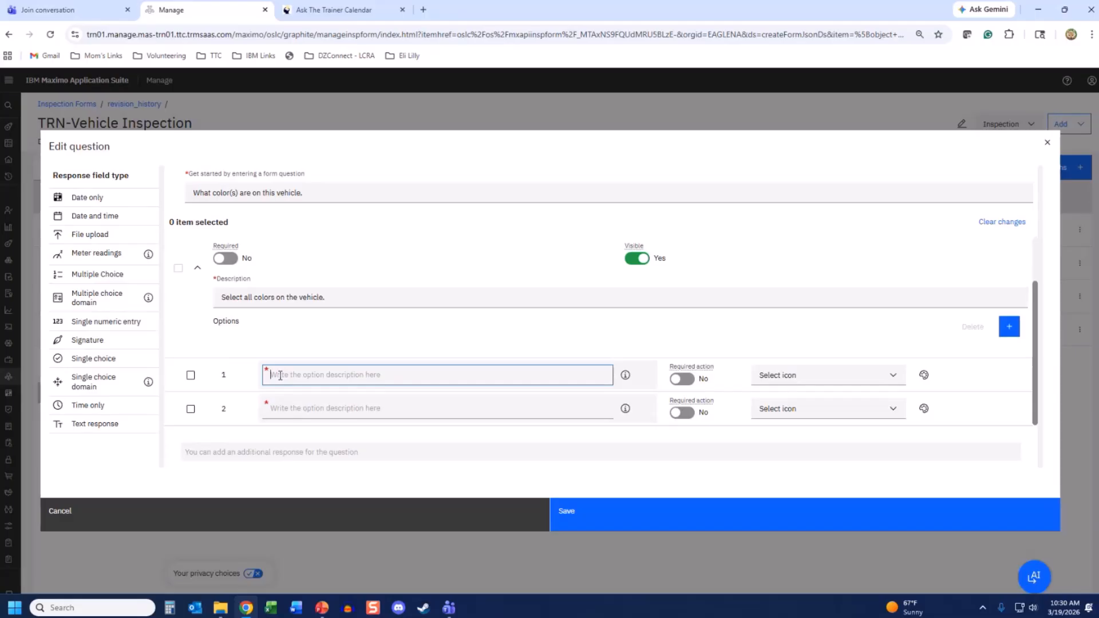
text(Red)
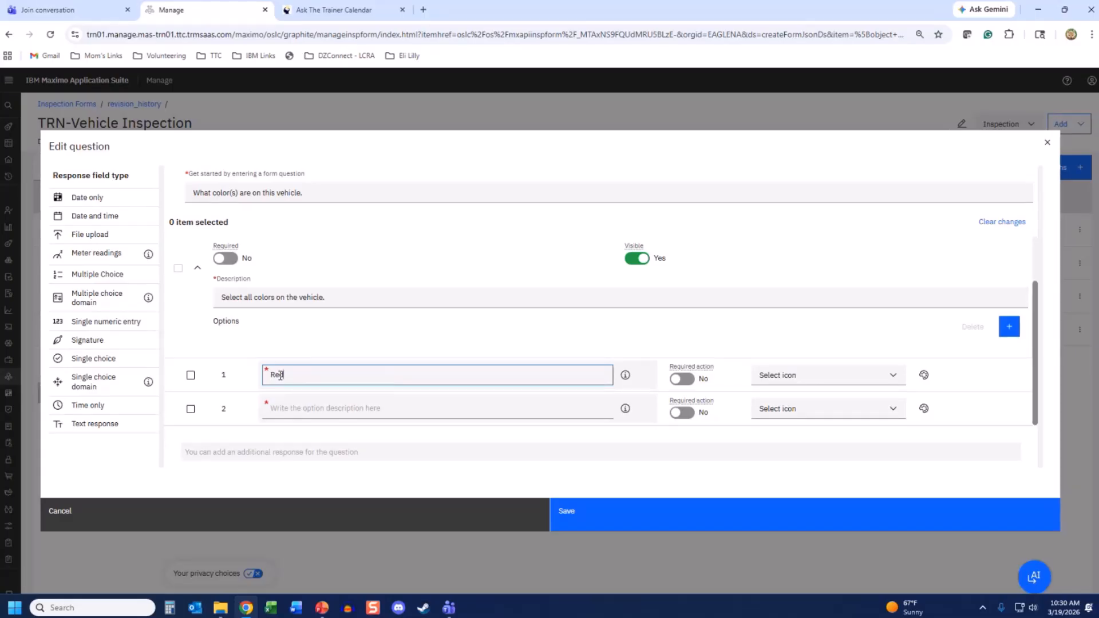
click(285, 414)
text(B)
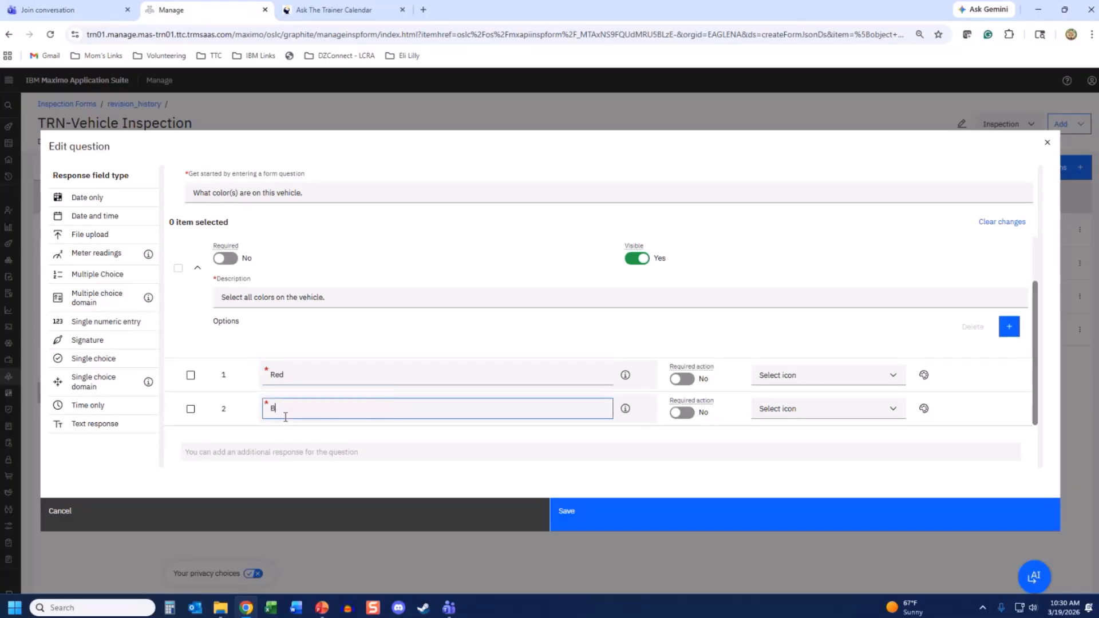
text(lack)
click(1009, 326)
scroll(298, 401, down, 3)
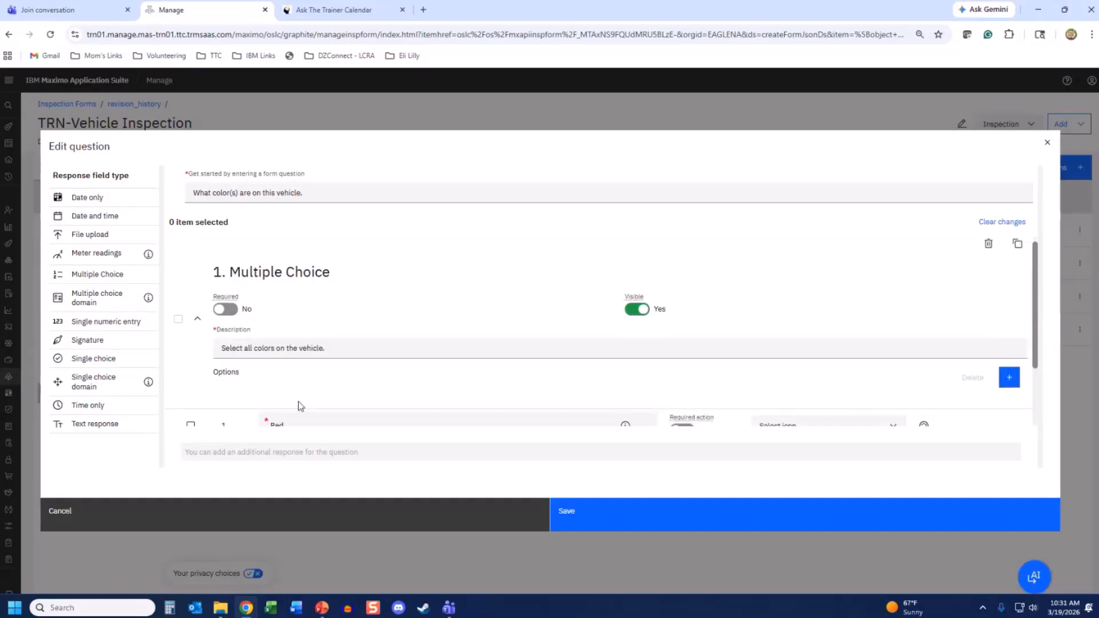
click(299, 401)
text(W)
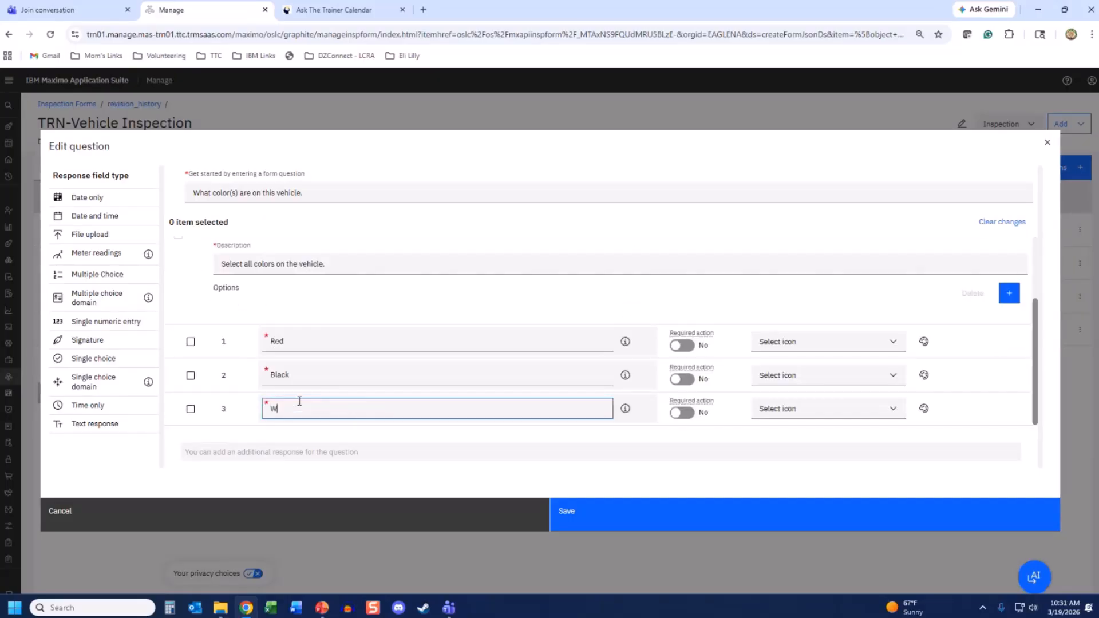
text(hite)
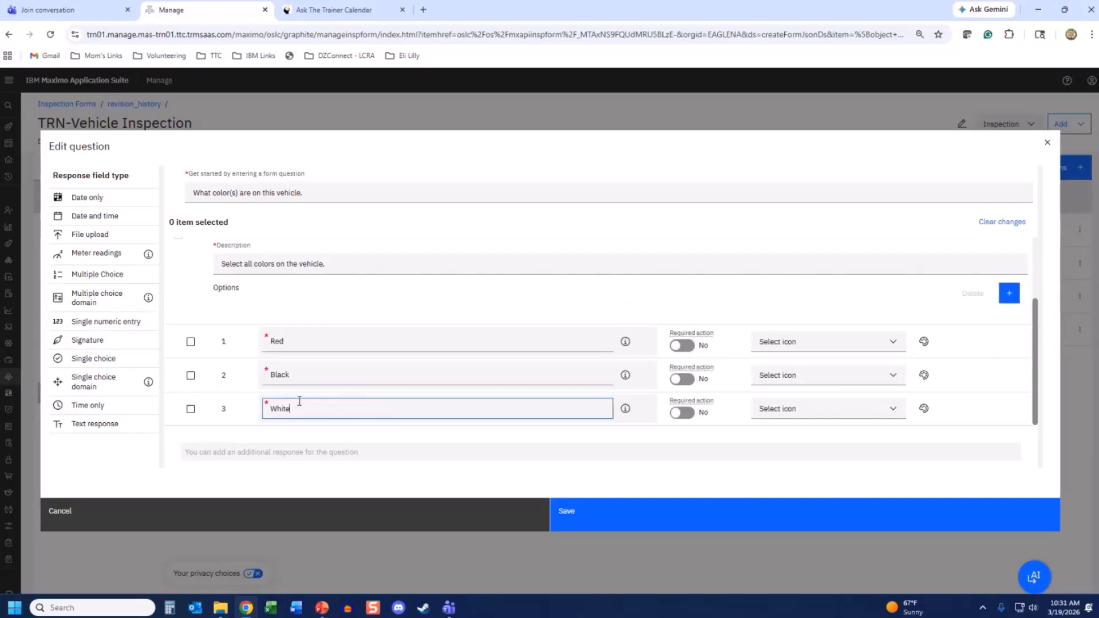
- Add three more answer options: Silver, Blue and Green
click(1016, 297)
scroll(300, 414, up, 2)
scroll(295, 410, down, 3)
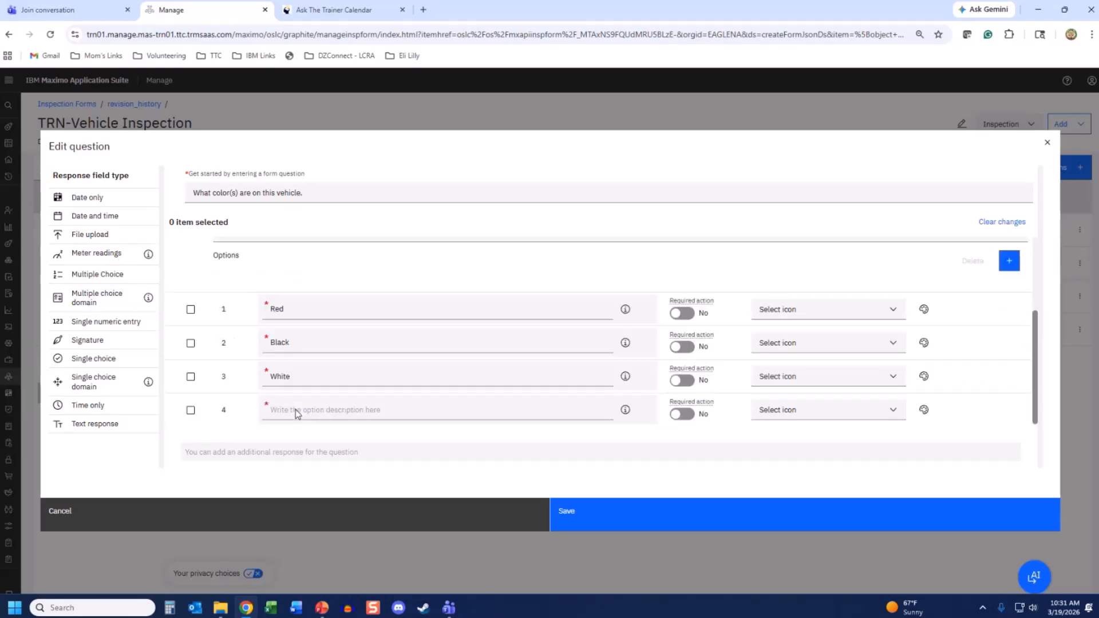
click(296, 410)
text(Silver)
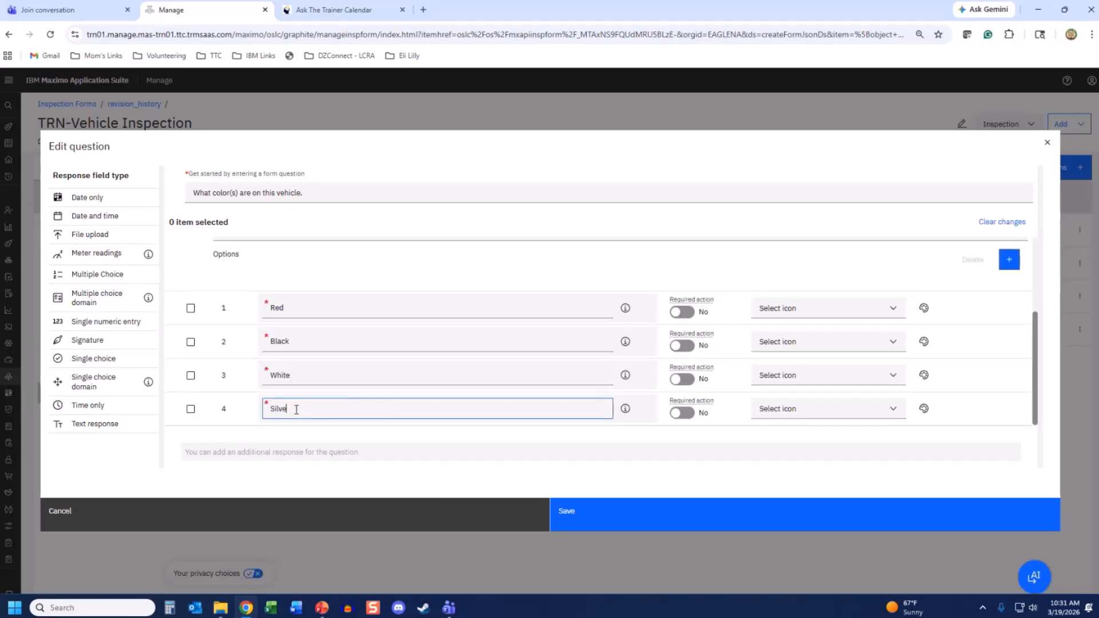
click(1011, 259)
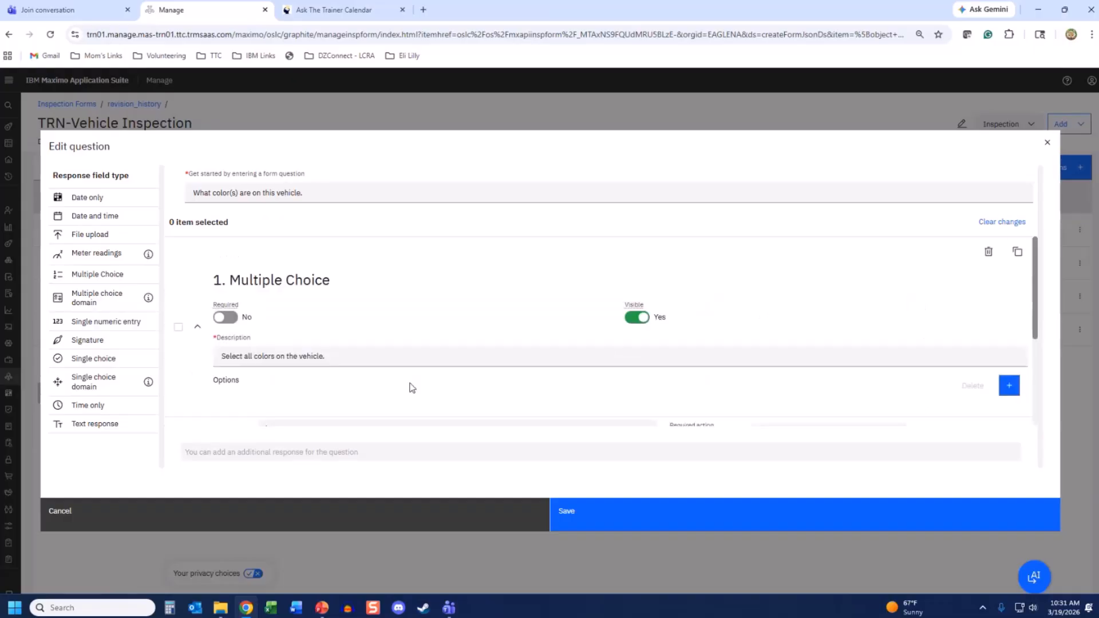
scroll(306, 393, down, 3)
click(296, 408)
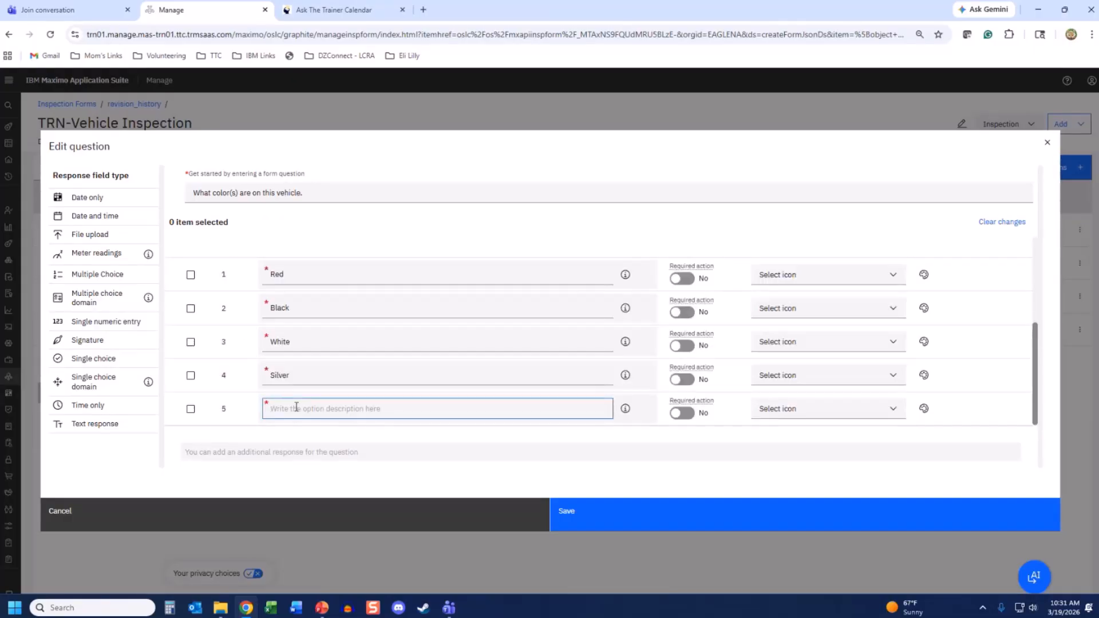
text(Blue)
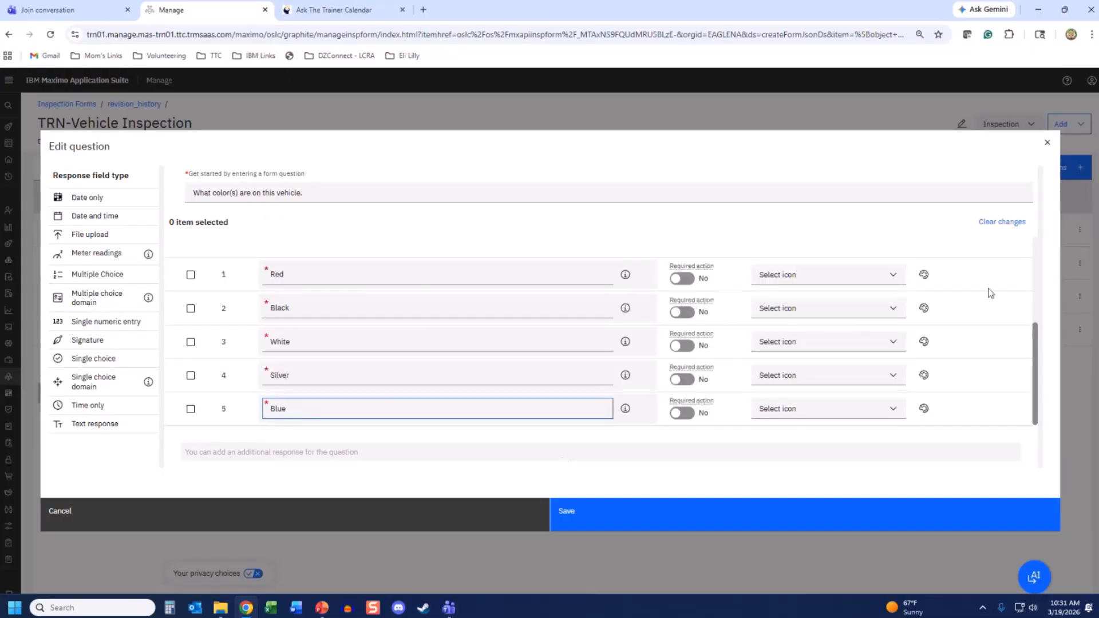
scroll(959, 319, up, 3)
click(1009, 343)
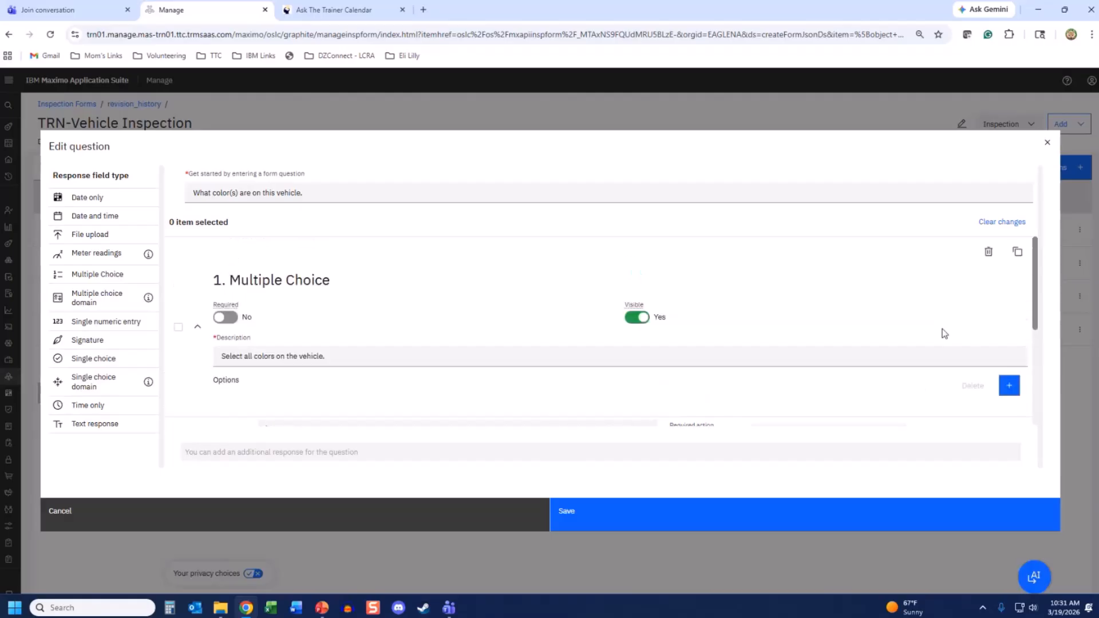
scroll(317, 361, down, 3)
click(285, 411)
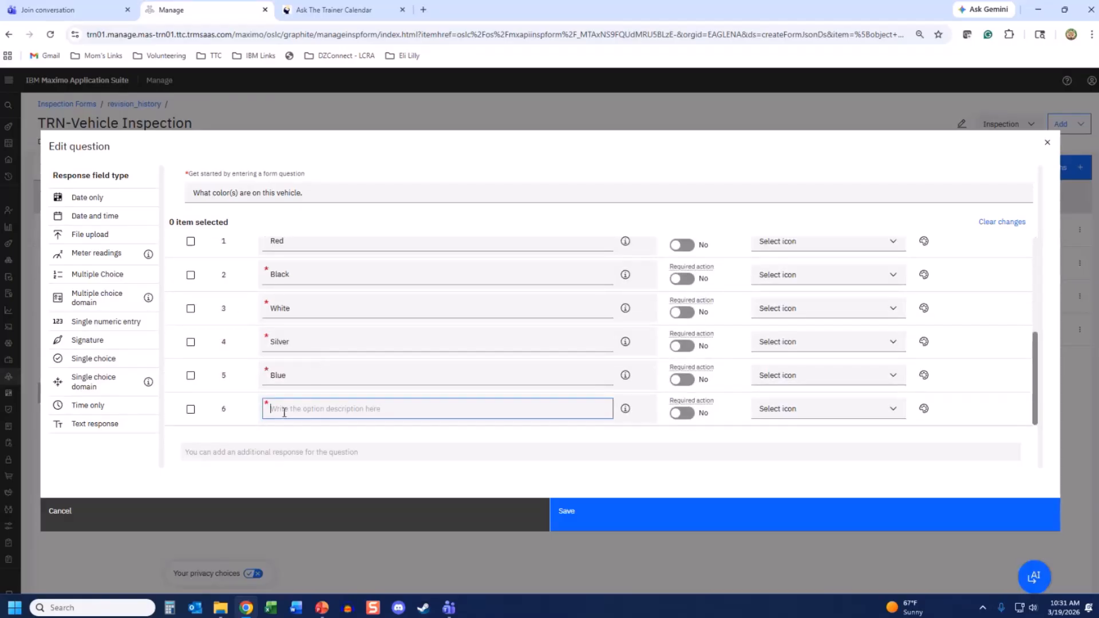
text(Green)
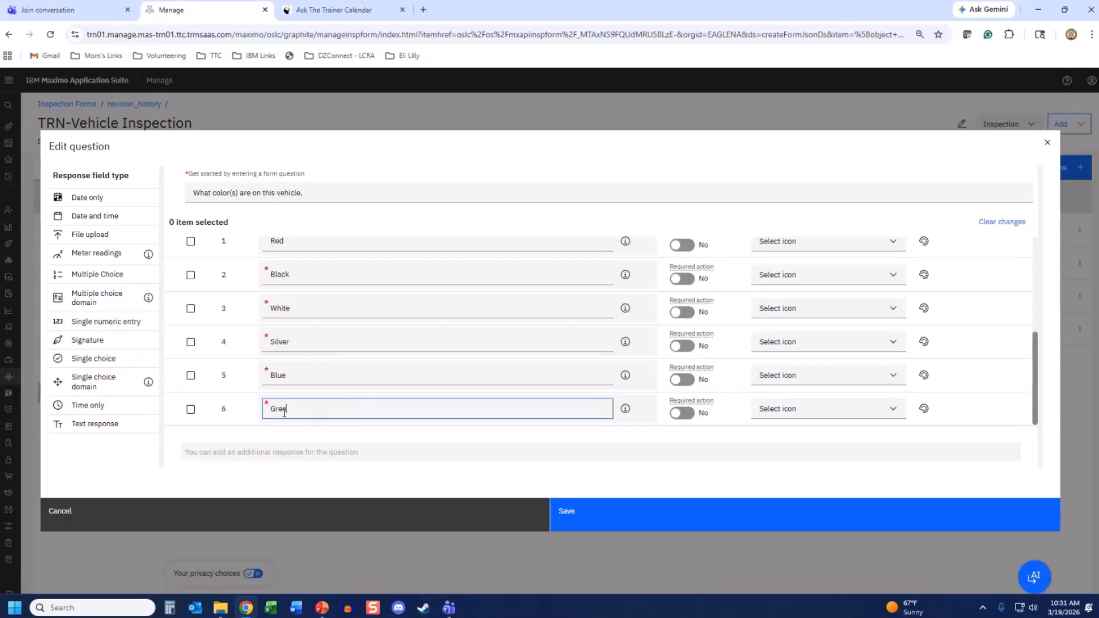
- Colour-tag the Red, Blue and Green options red, blue and green, then save the question
click(923, 244)
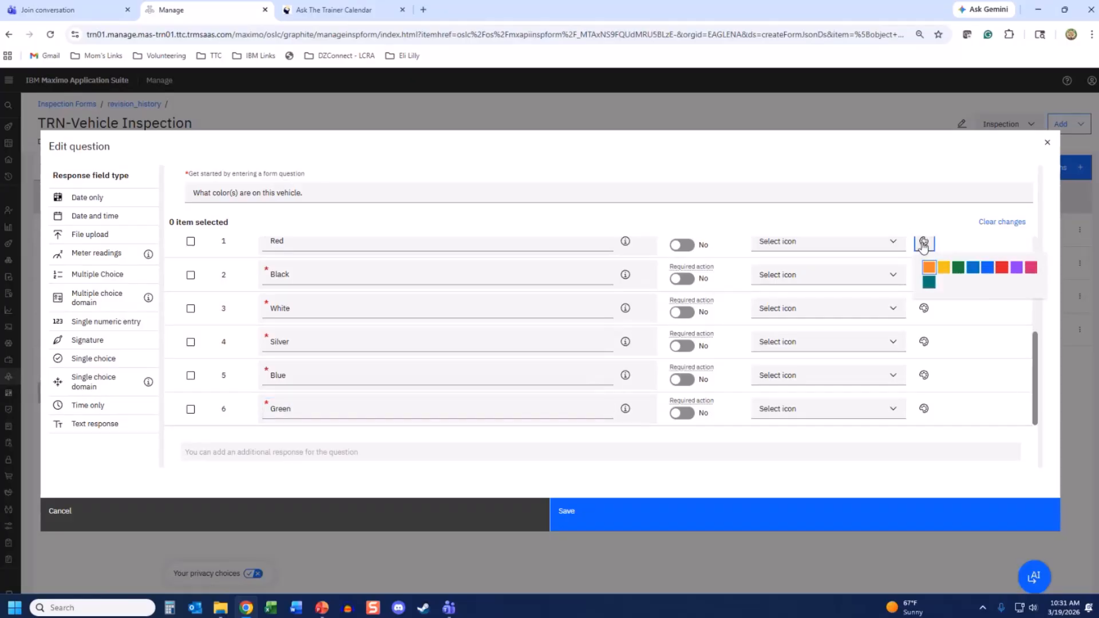
click(1003, 268)
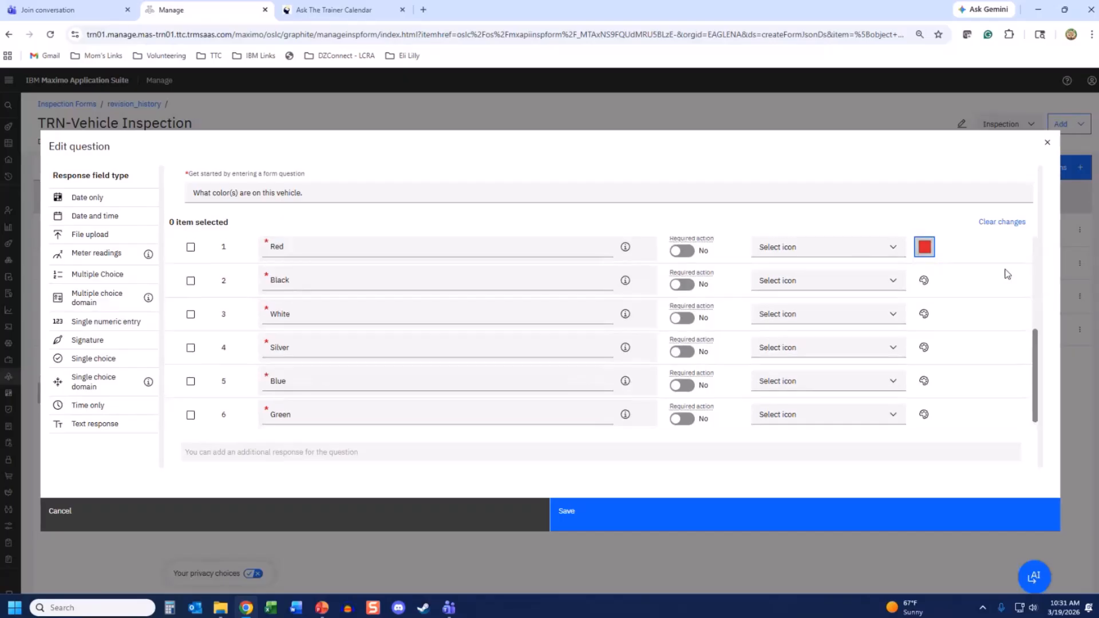
click(924, 383)
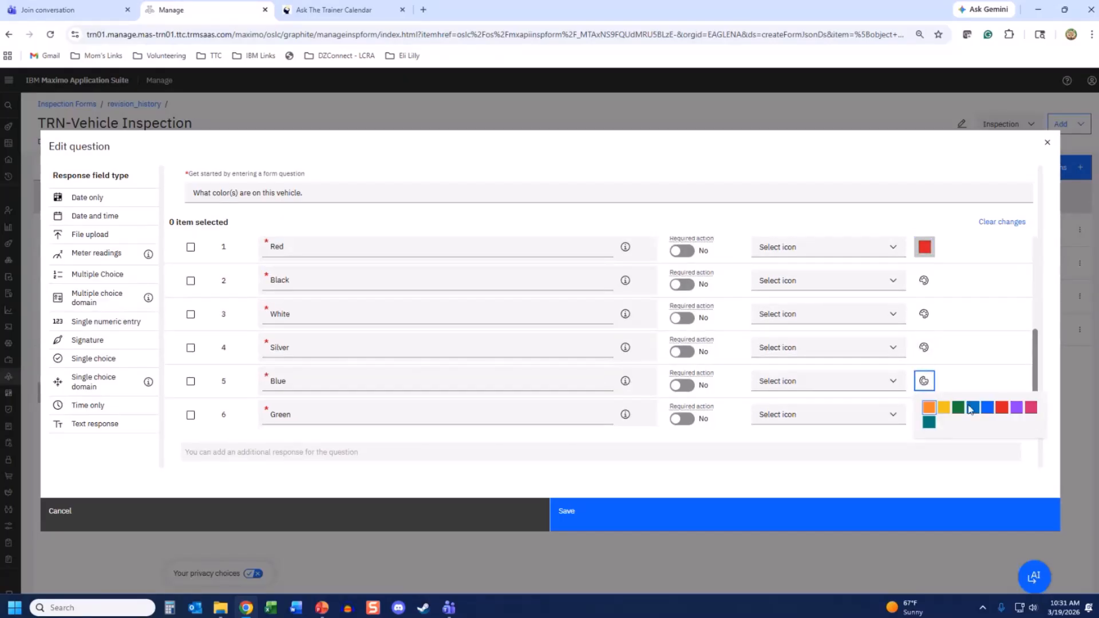
click(988, 408)
click(925, 416)
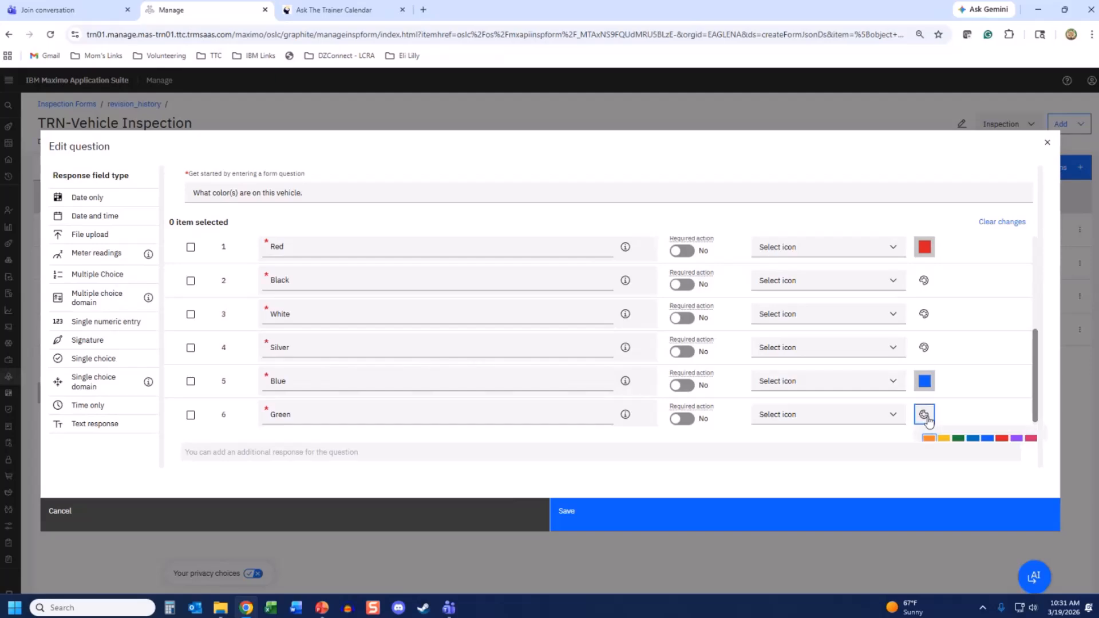
click(958, 438)
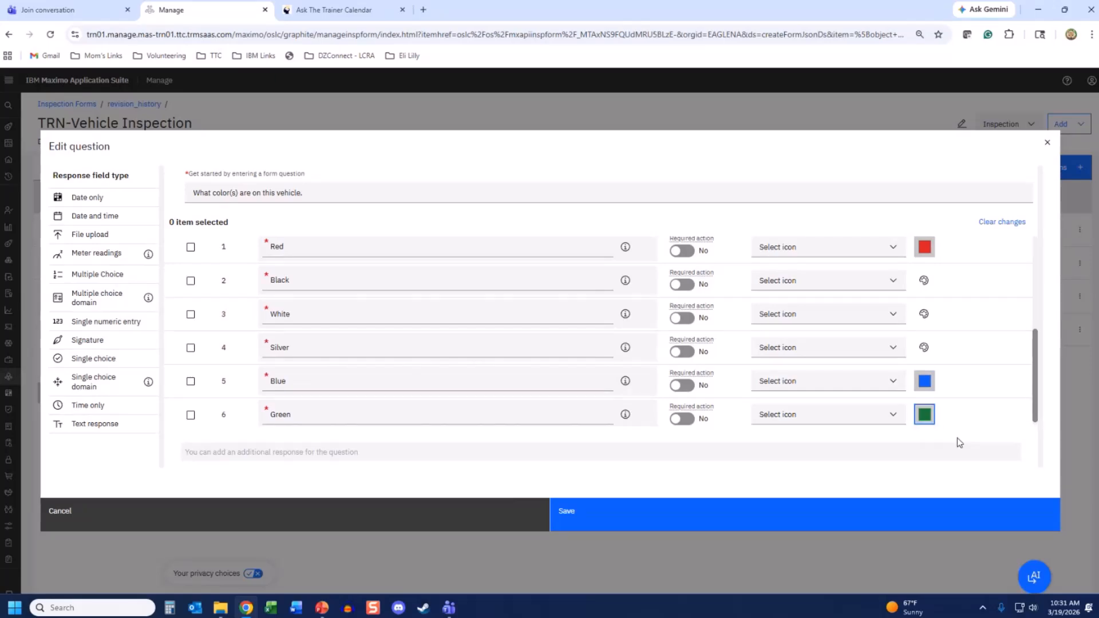
scroll(1002, 353, down, 1)
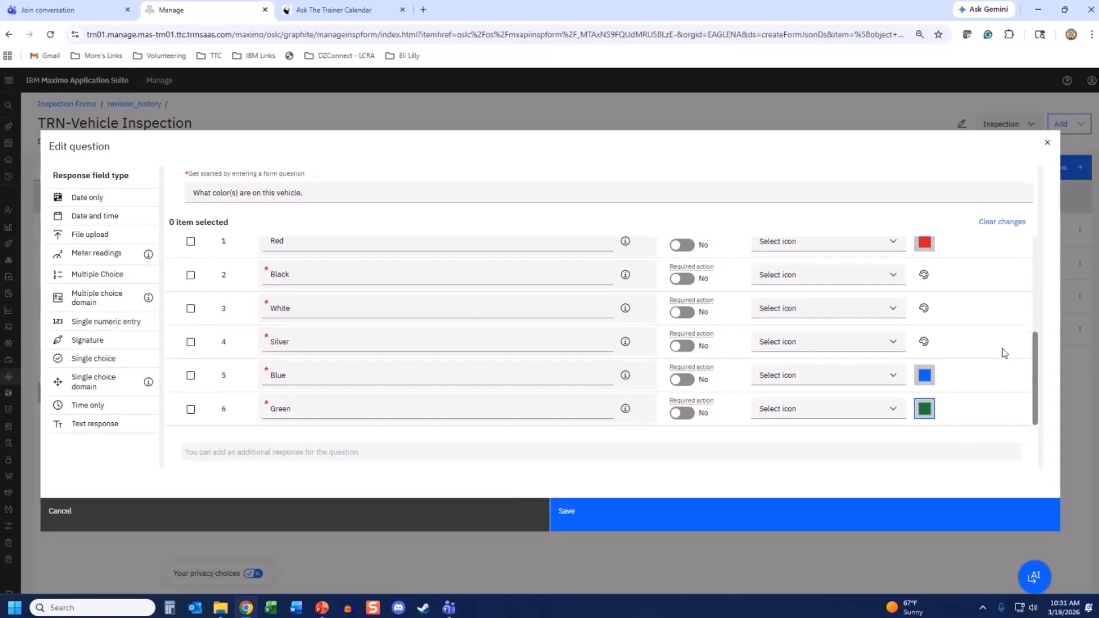
click(563, 521)
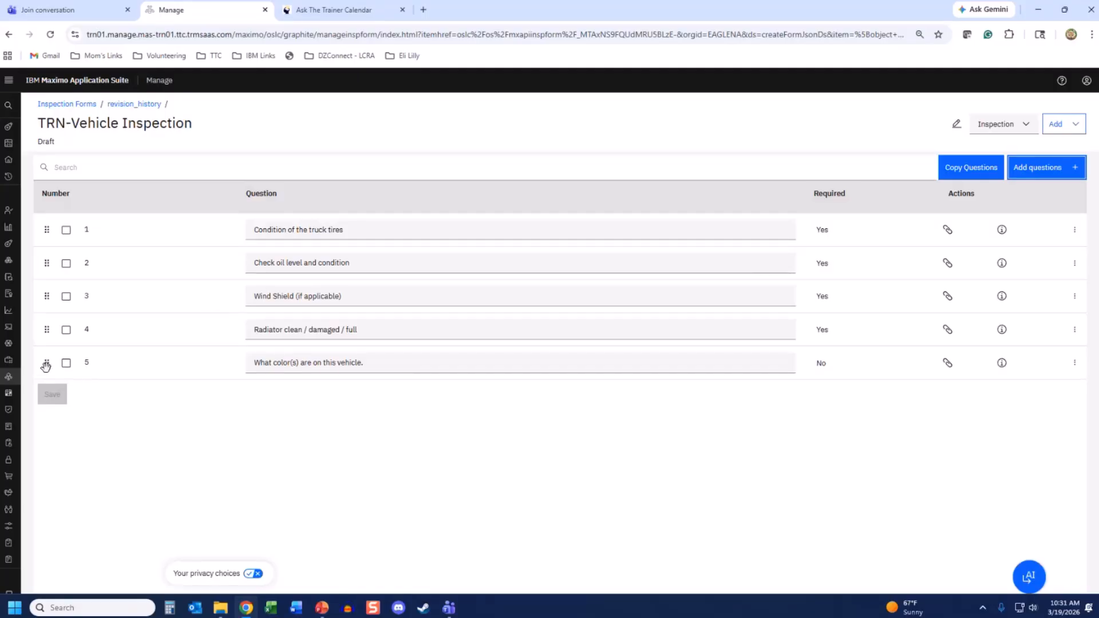
drag(45, 367, 43, 231)
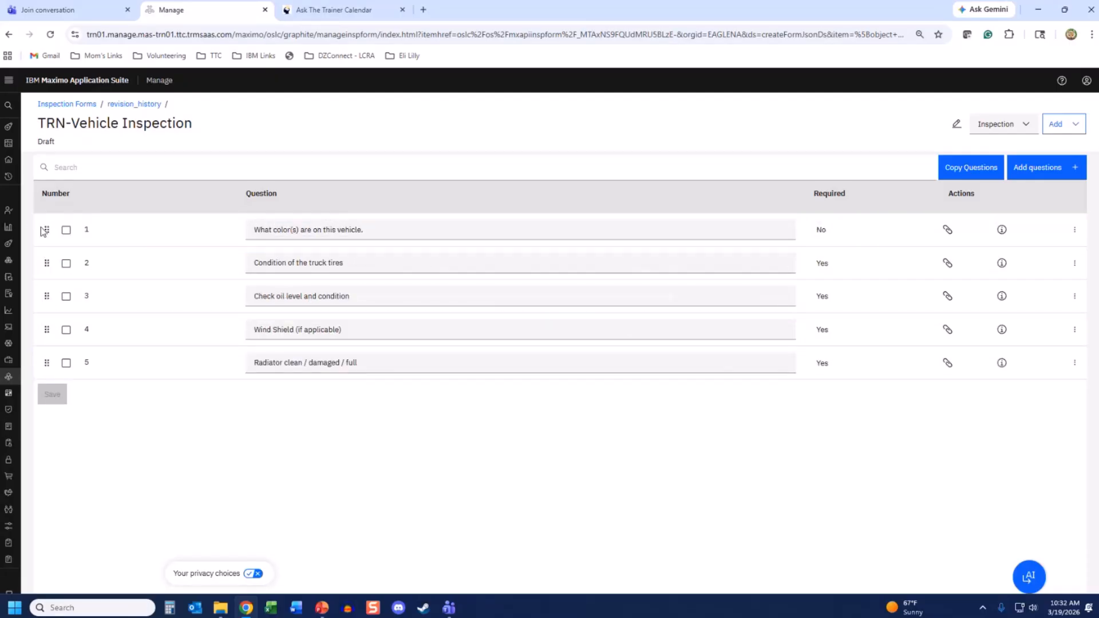
- Add another question to the form with a Multiple choice domain response type
click(1042, 168)
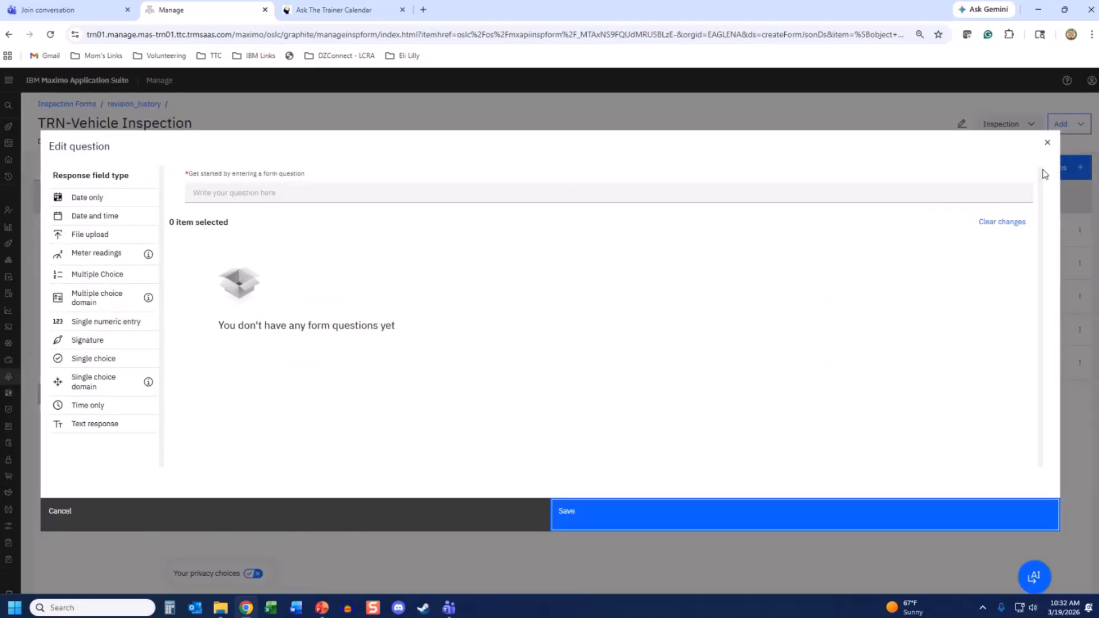
click(102, 301)
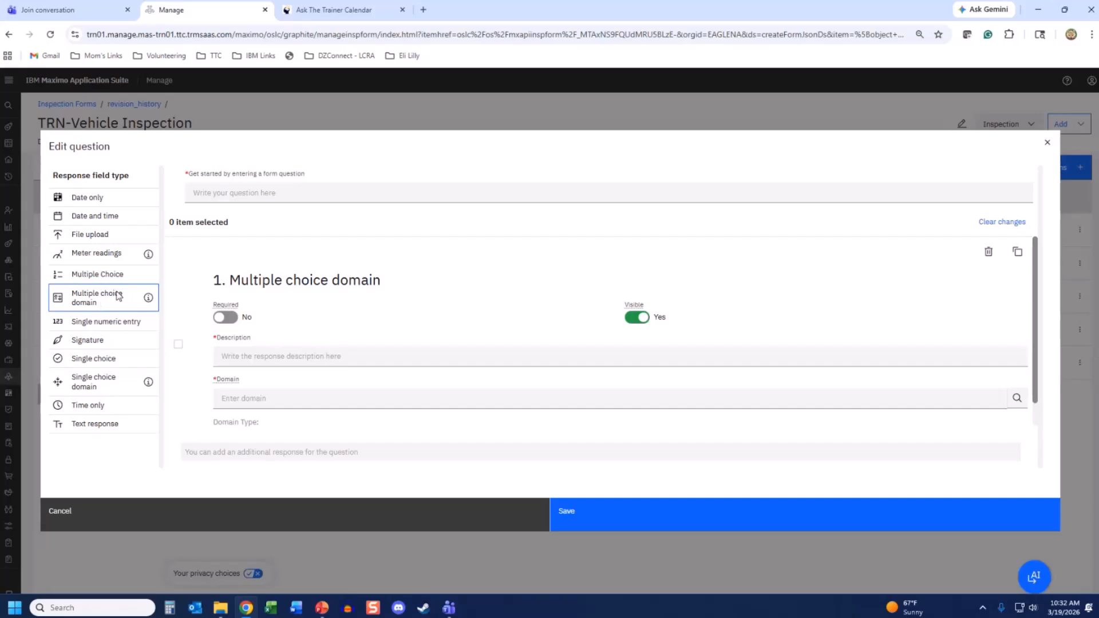
- Word the question 'What day(s) is this vehicle available for reservation' with description 'Select all days the vehicle is available.'
click(212, 195)
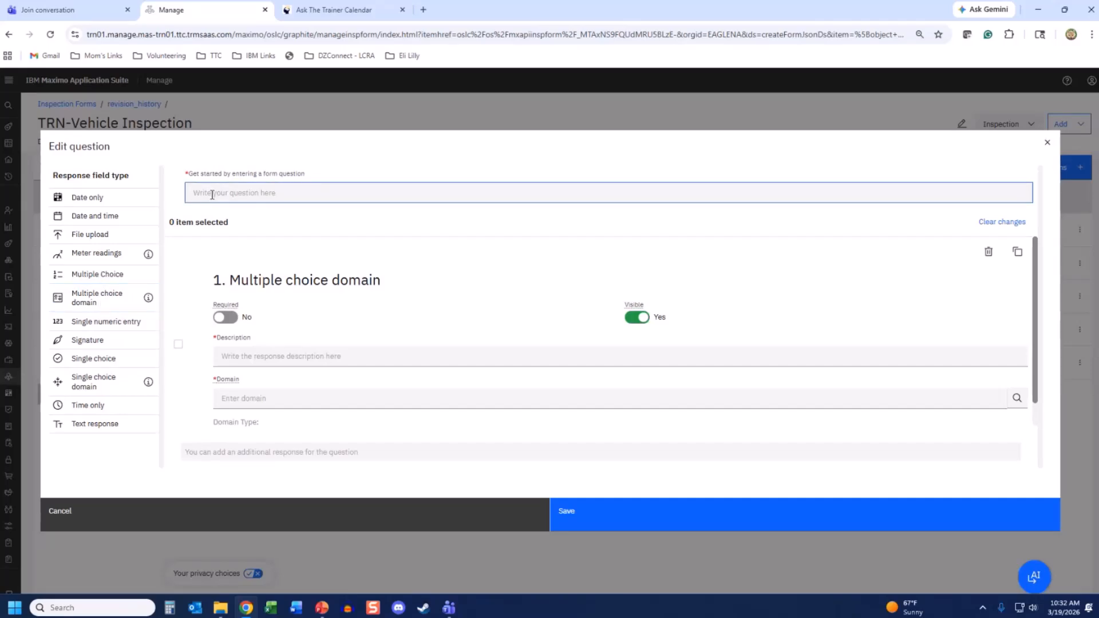
text(What day(s) is this vehicle availab)
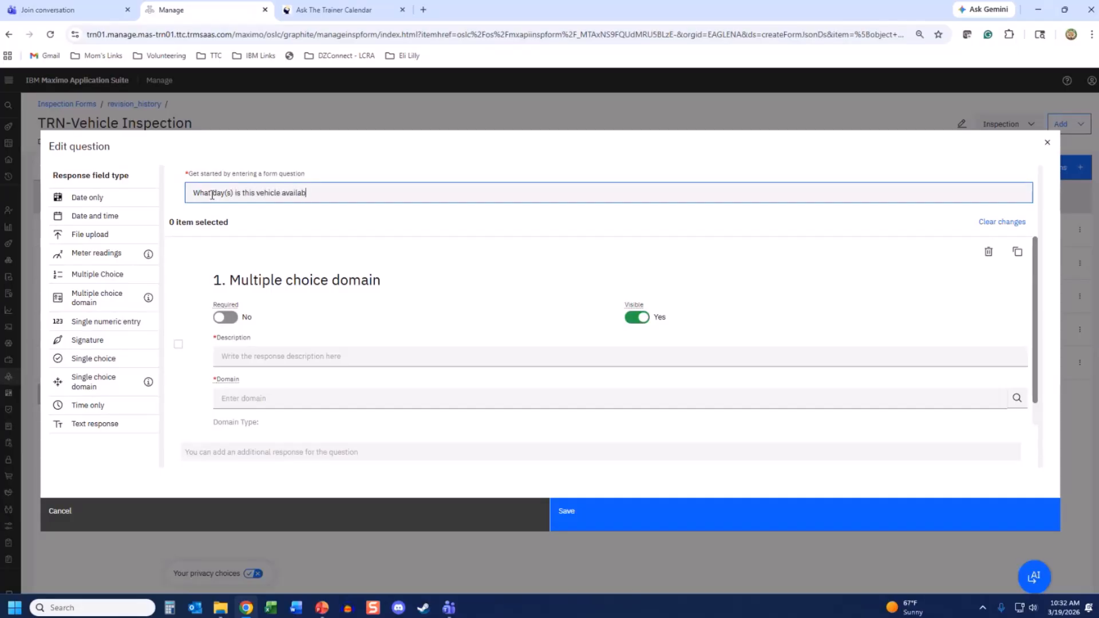
text(le for reservation?)
click(221, 353)
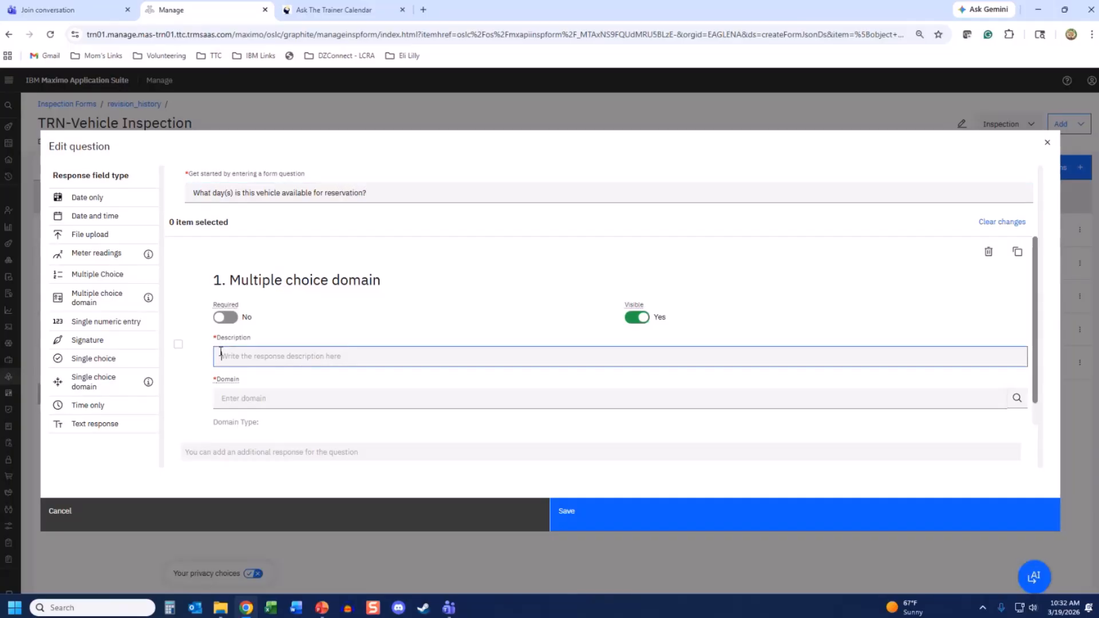
text(Select all da)
text(ys )
text(the vehi)
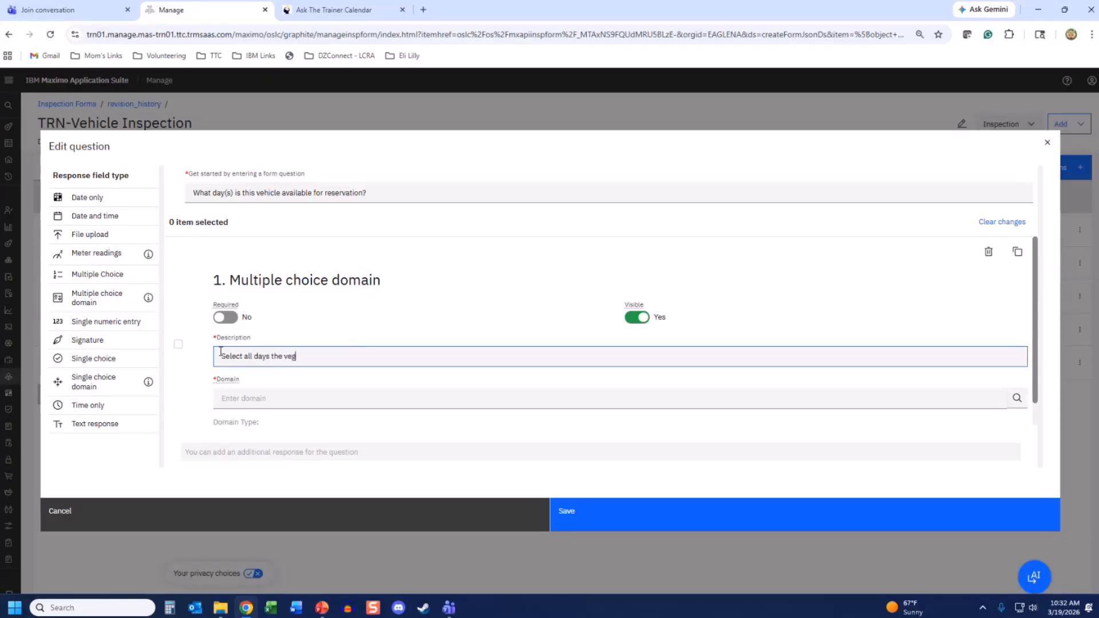
text(cle is avaia)
key(BackSpace)
text(lable.)
- Set the answer domain to DAYSOFWEEK and save the question
click(230, 400)
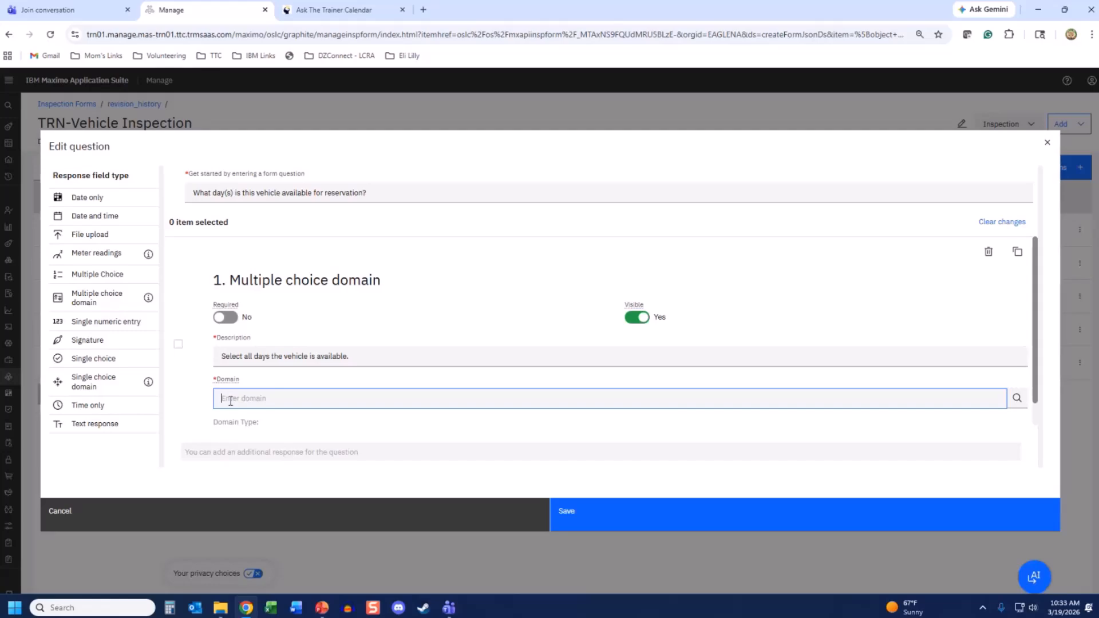
text(Daysof)
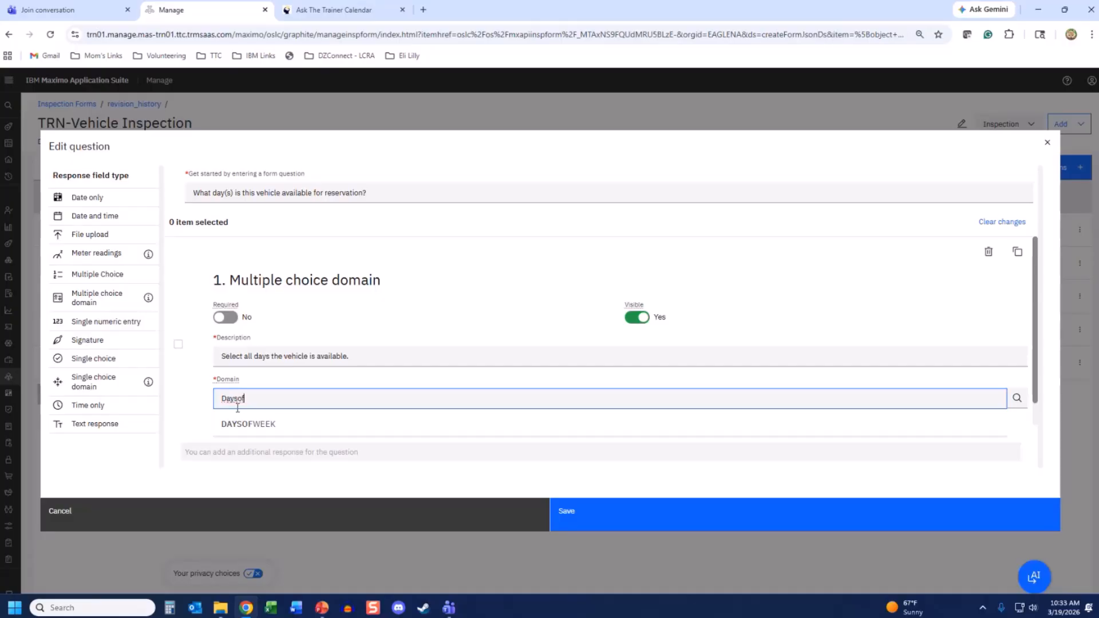
click(250, 423)
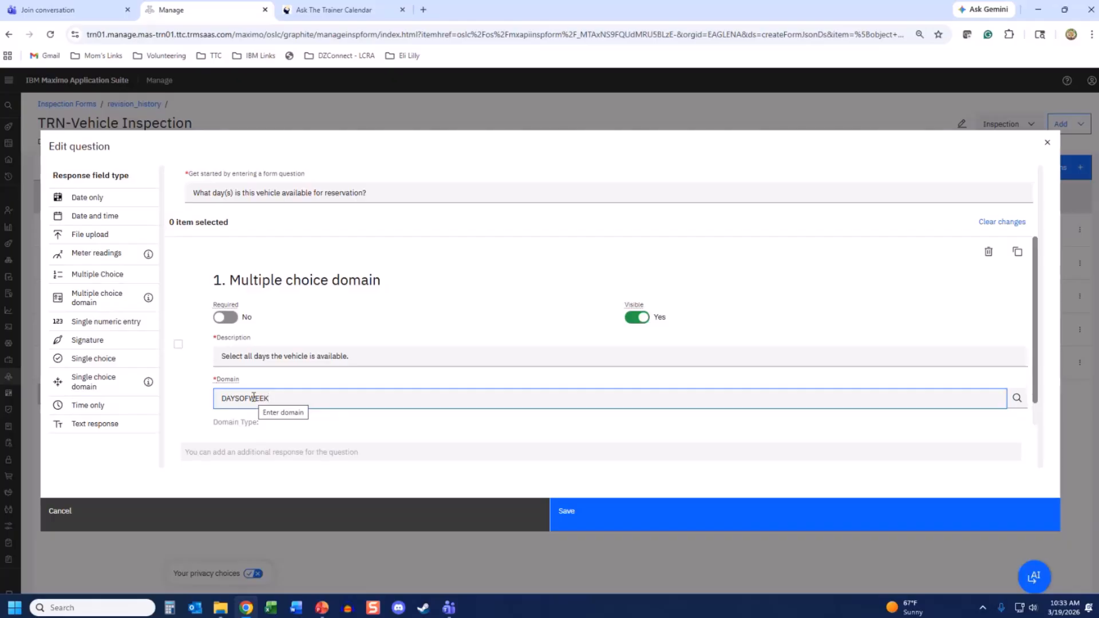
scroll(254, 397, down, 1)
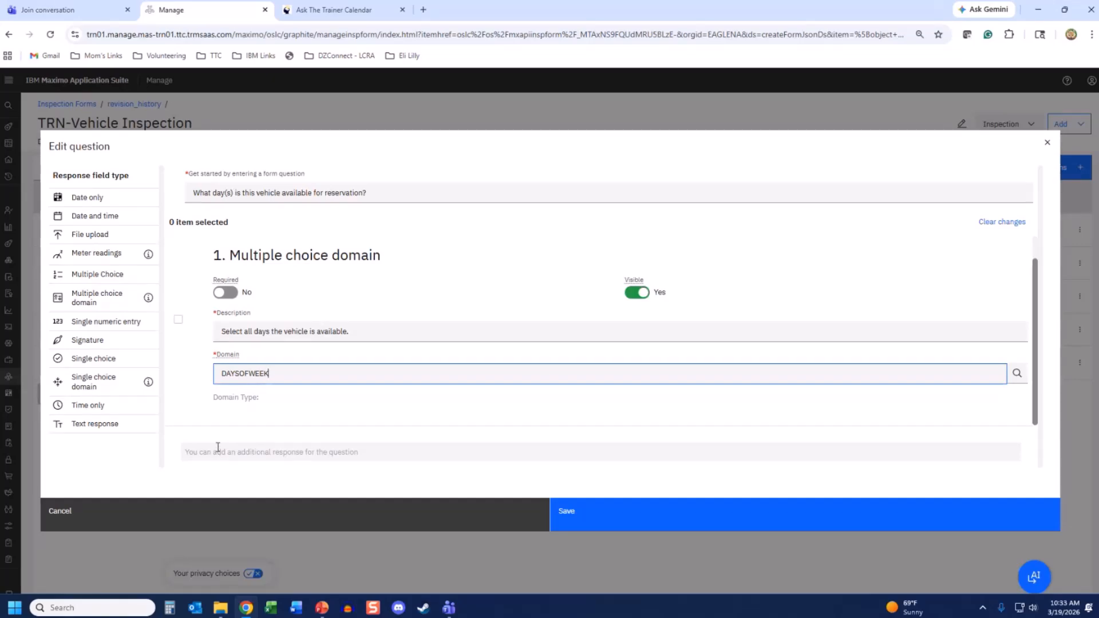
click(1035, 402)
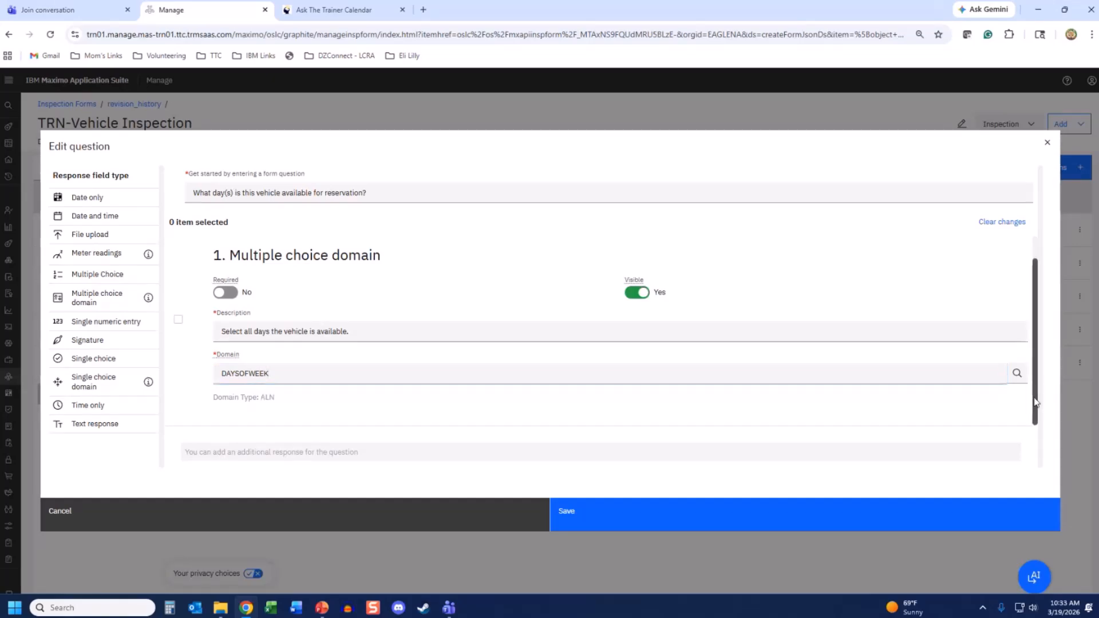
click(738, 521)
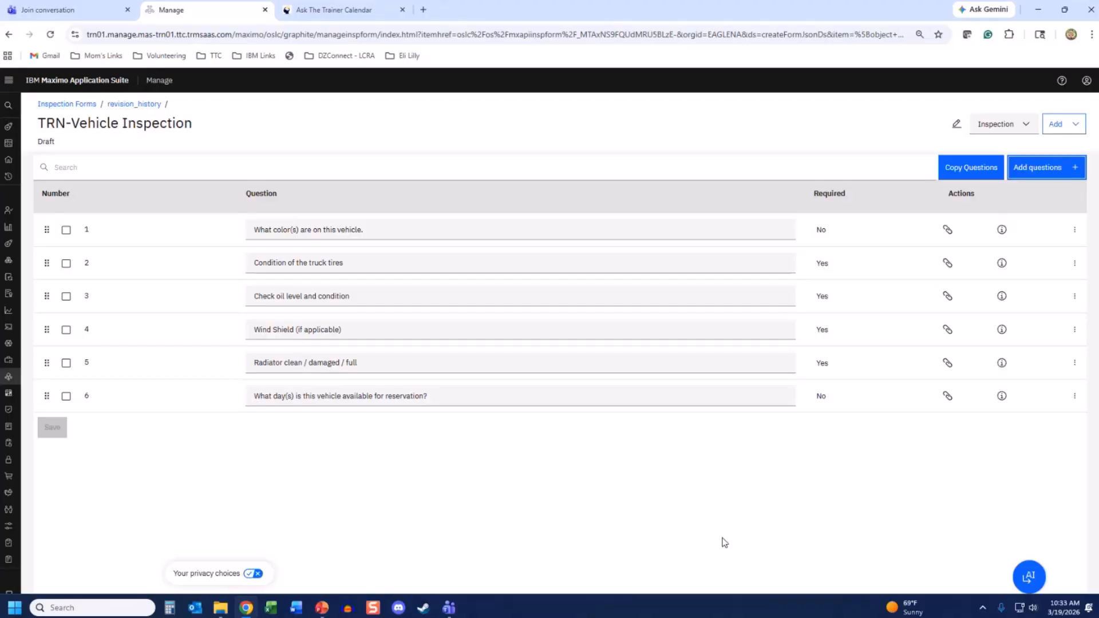
- Add a Signature question worded 'Please sign here before you submit form.'
click(1077, 171)
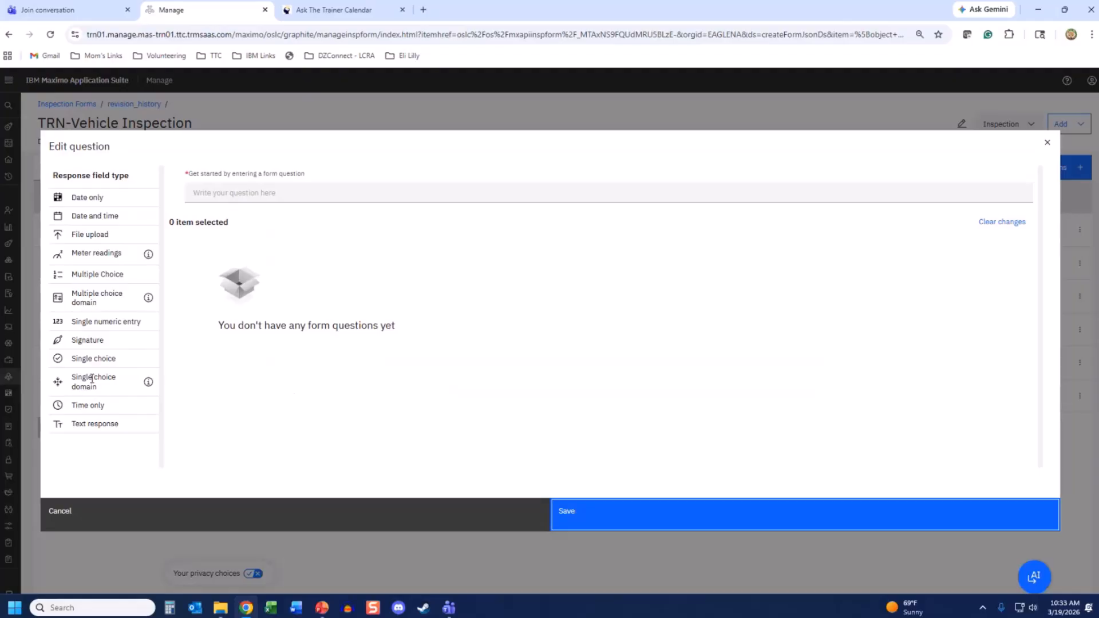
click(95, 345)
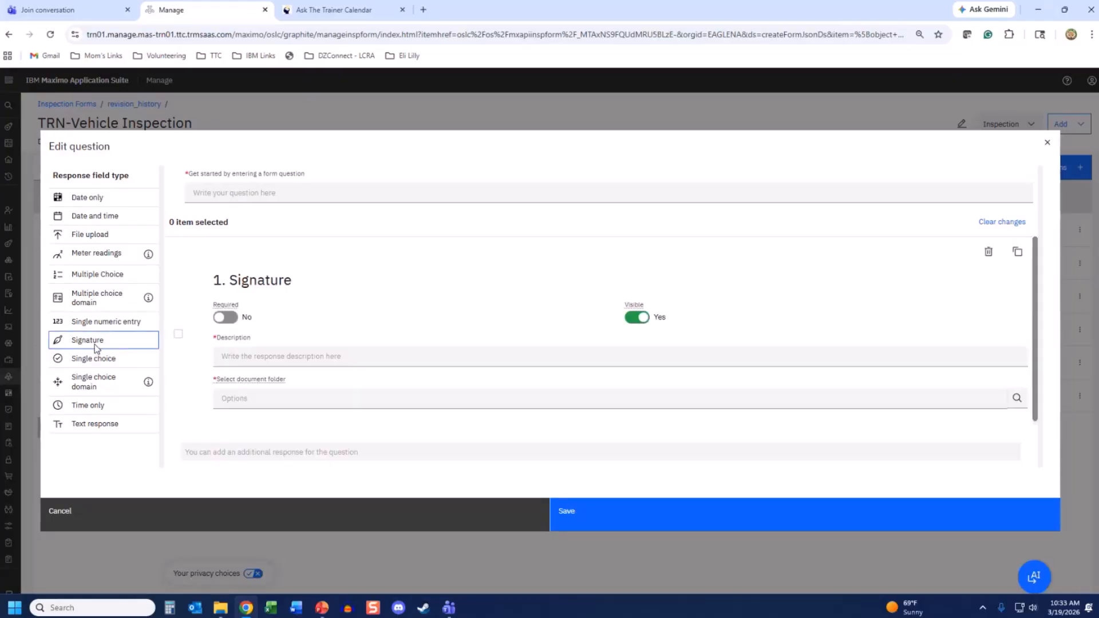
click(220, 193)
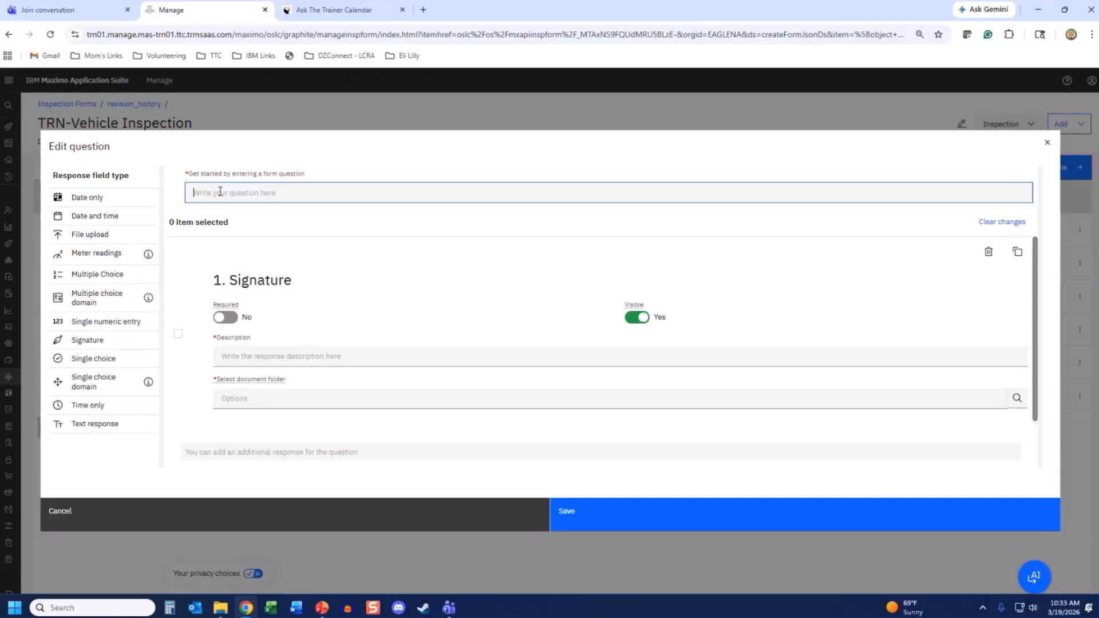
text(Please signe)
key(BackSpace)
text(here before you submit form.)
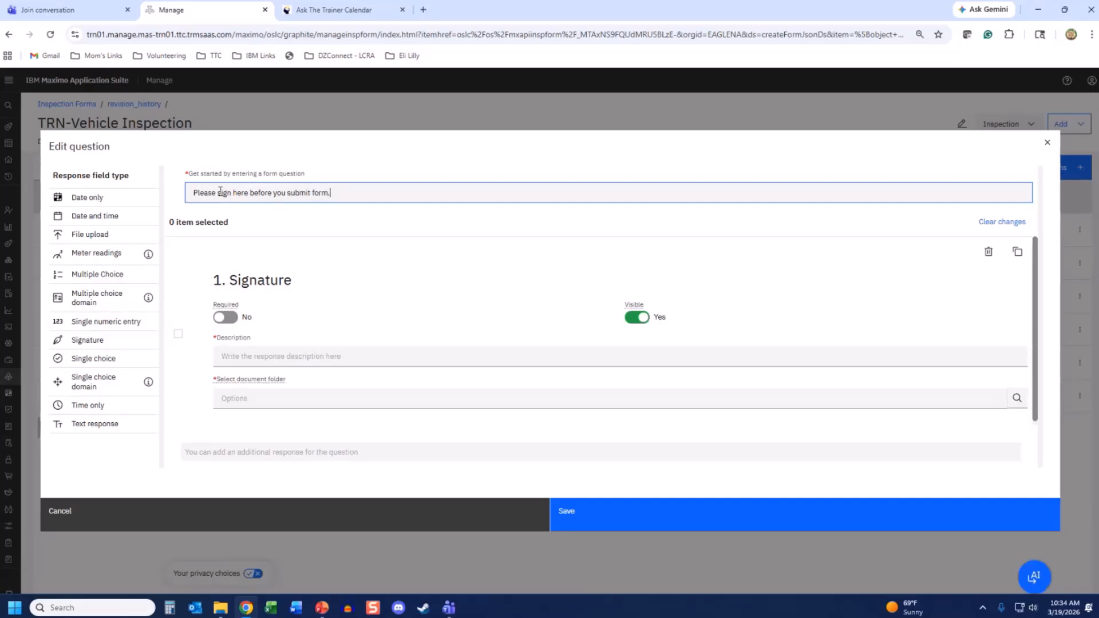
- Give it the description 'Please sign.' and list the available document folders
click(240, 356)
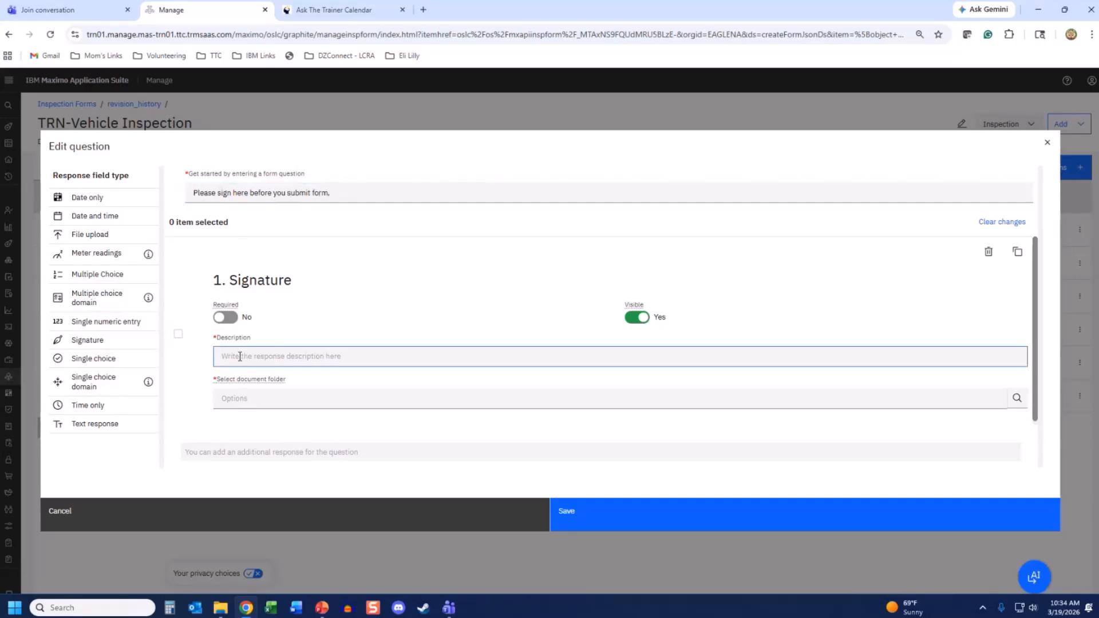
text(Please sign)
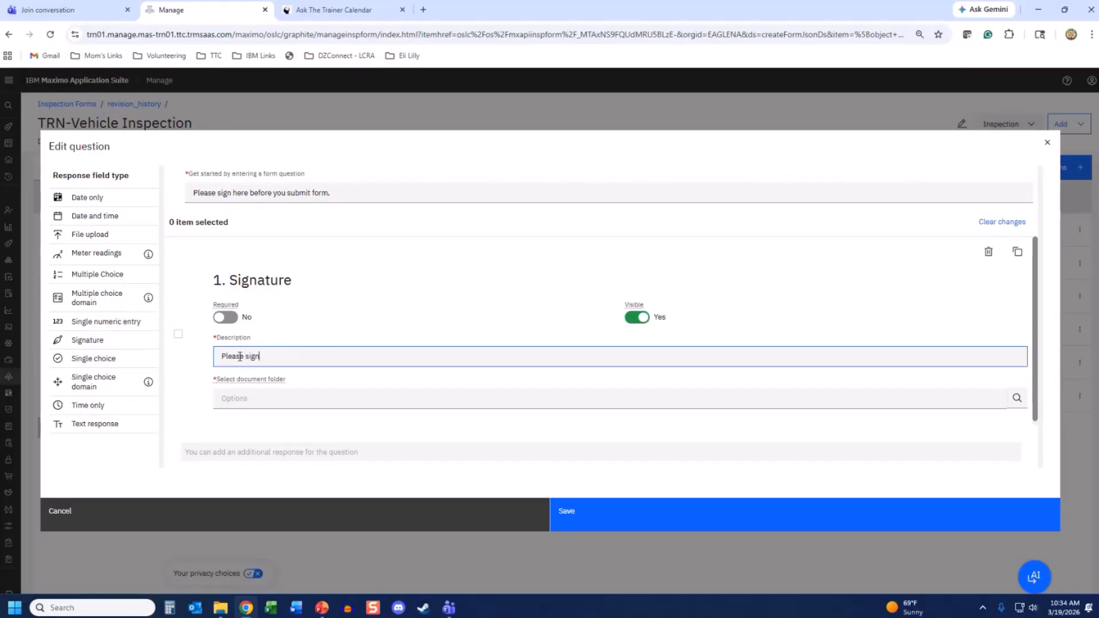
text(.)
click(239, 399)
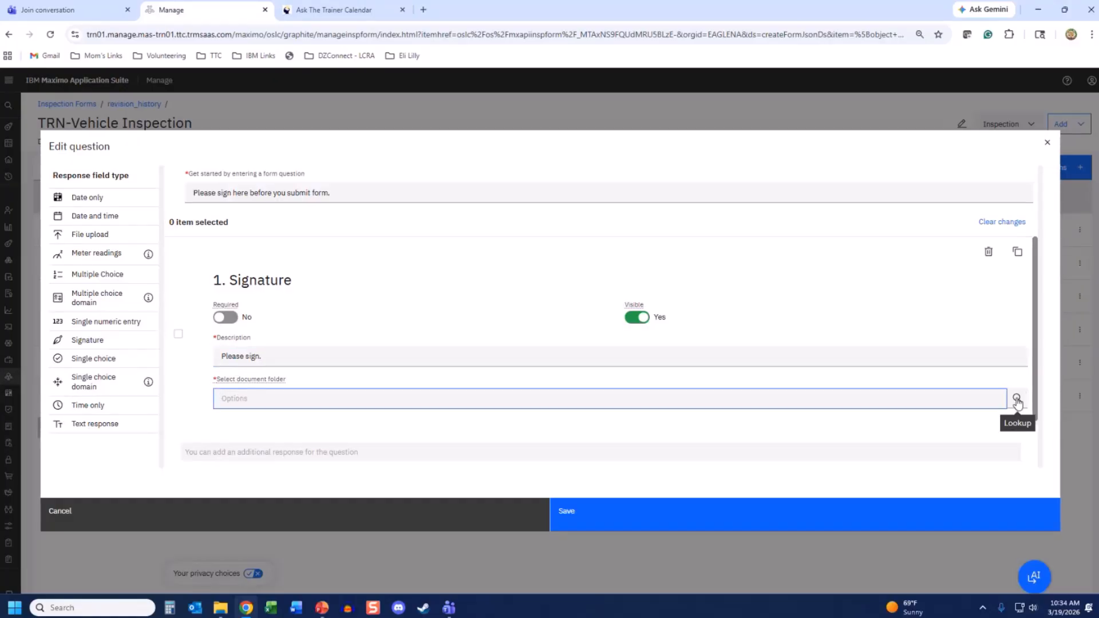
click(1017, 399)
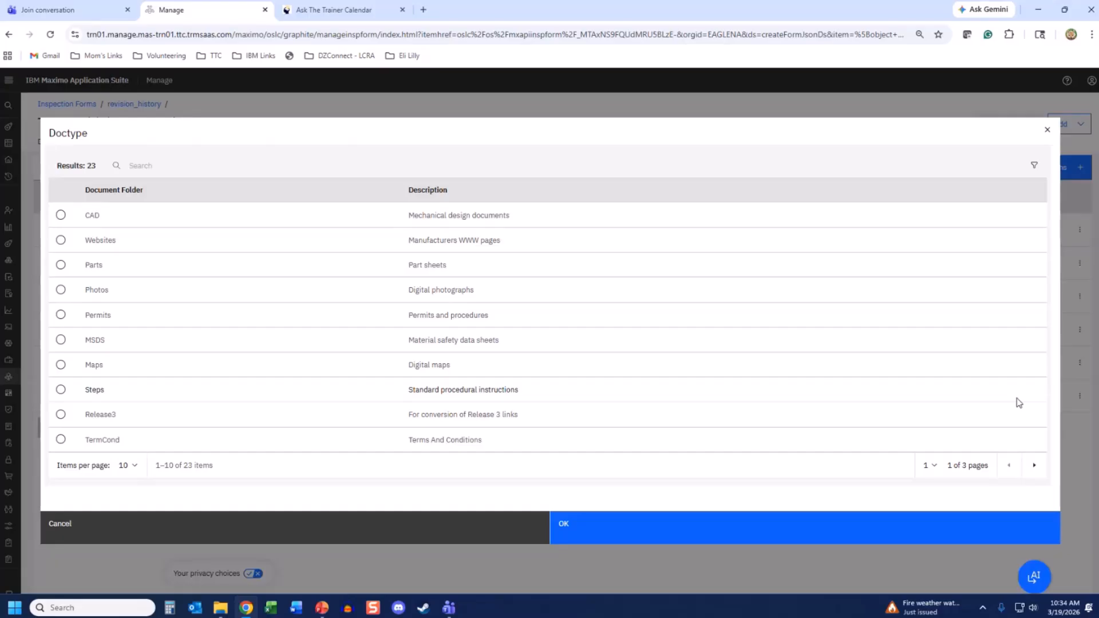
- Search the document folders for 'images' and confirm Images as the signature capture folder
click(156, 164)
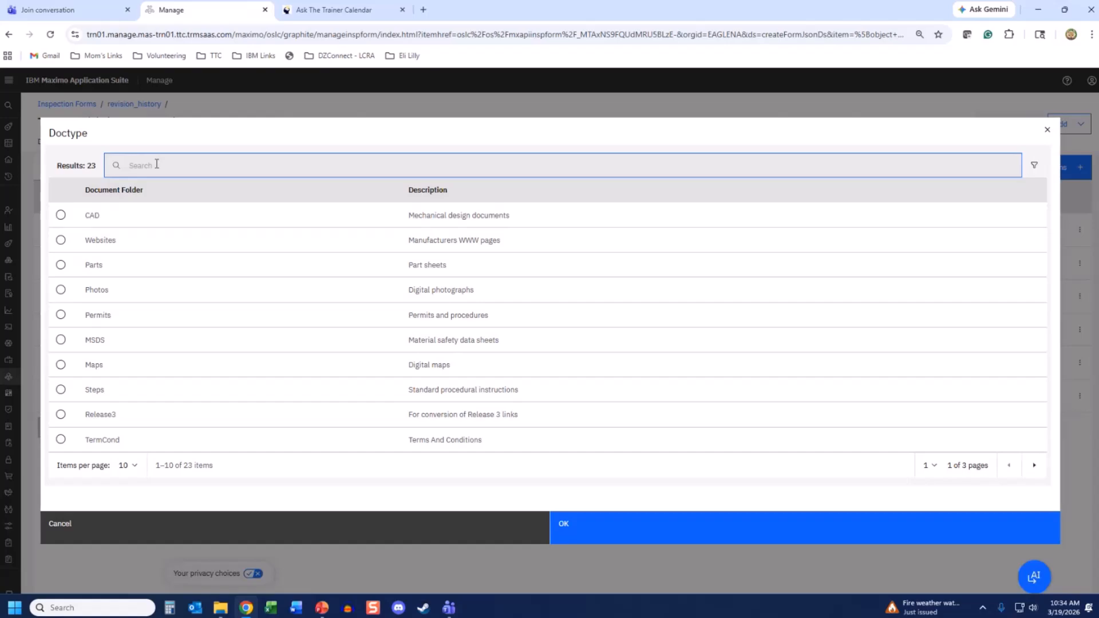
text(images)
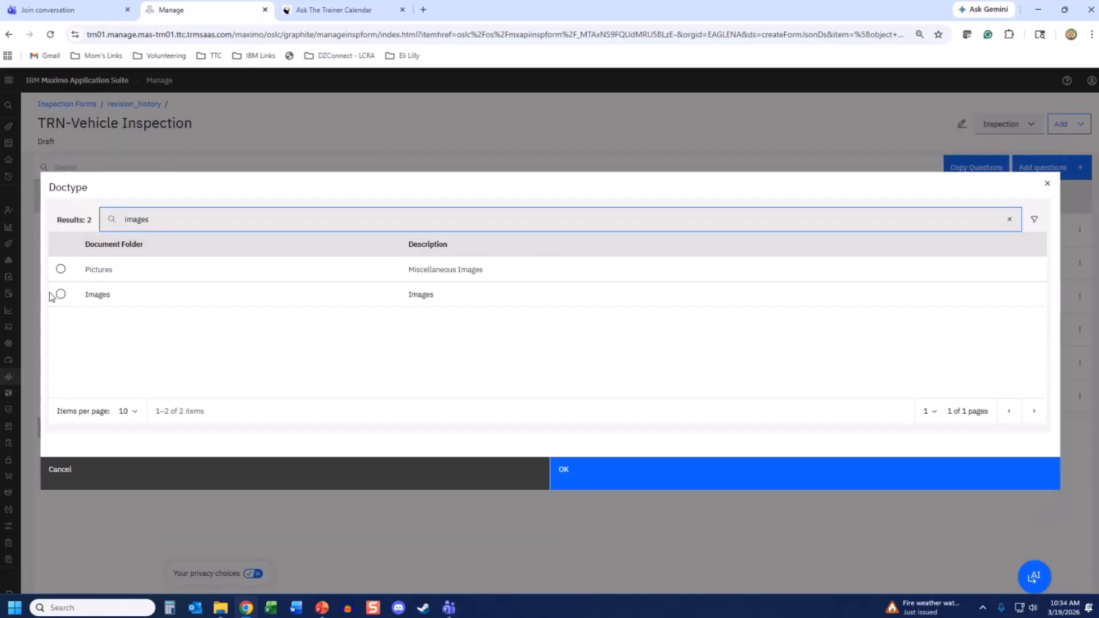
click(67, 298)
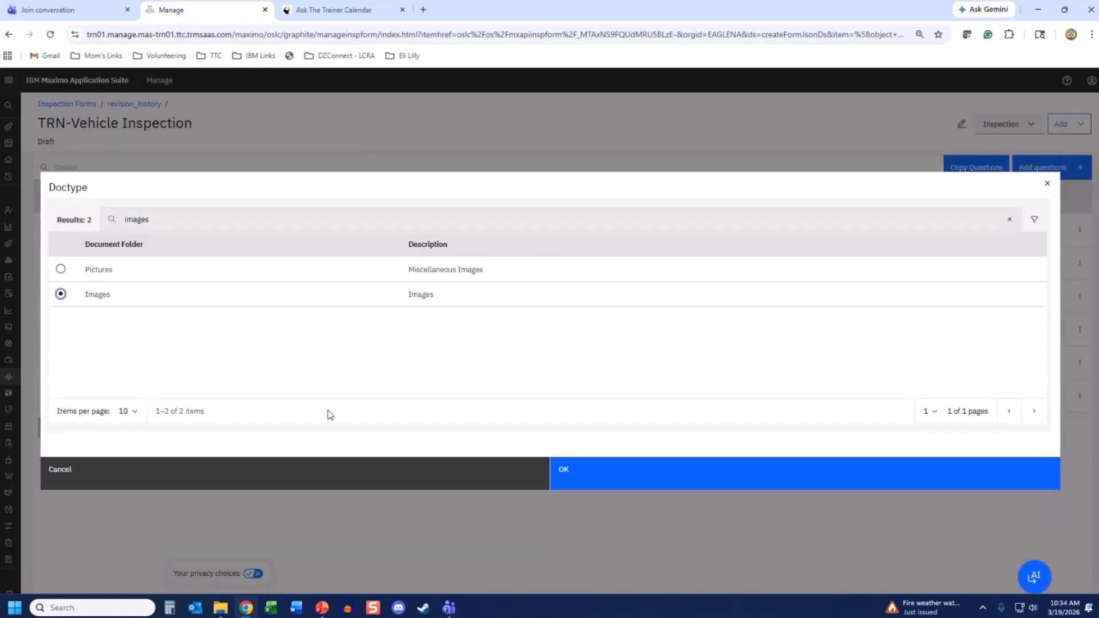
click(606, 475)
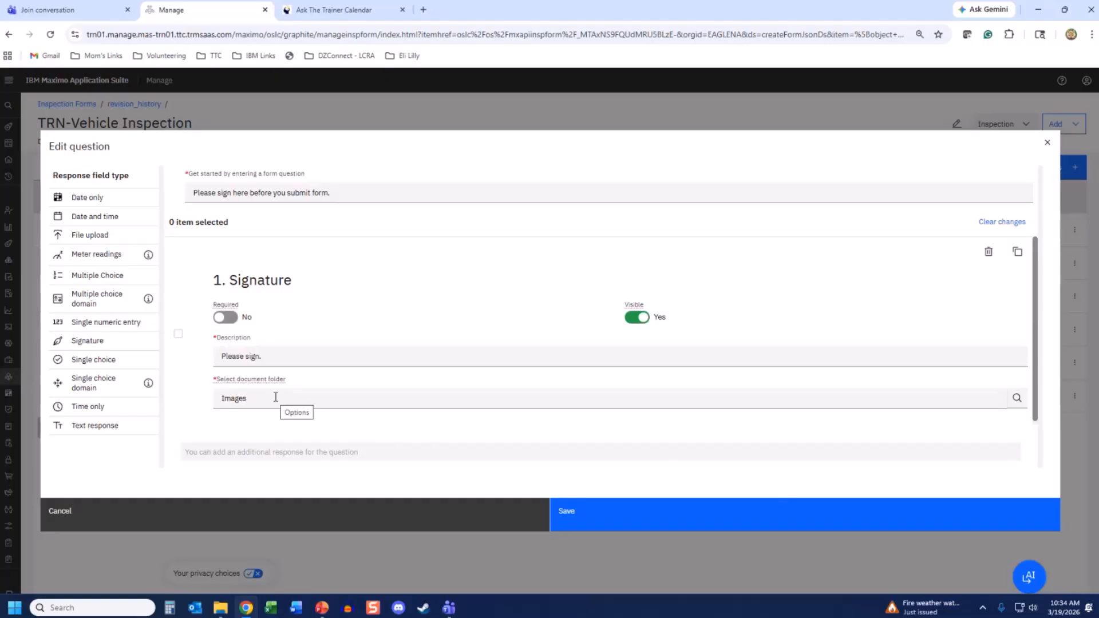
- Save the signature prompt as question 7 and open 'Condition of the truck tires' for editing
click(600, 518)
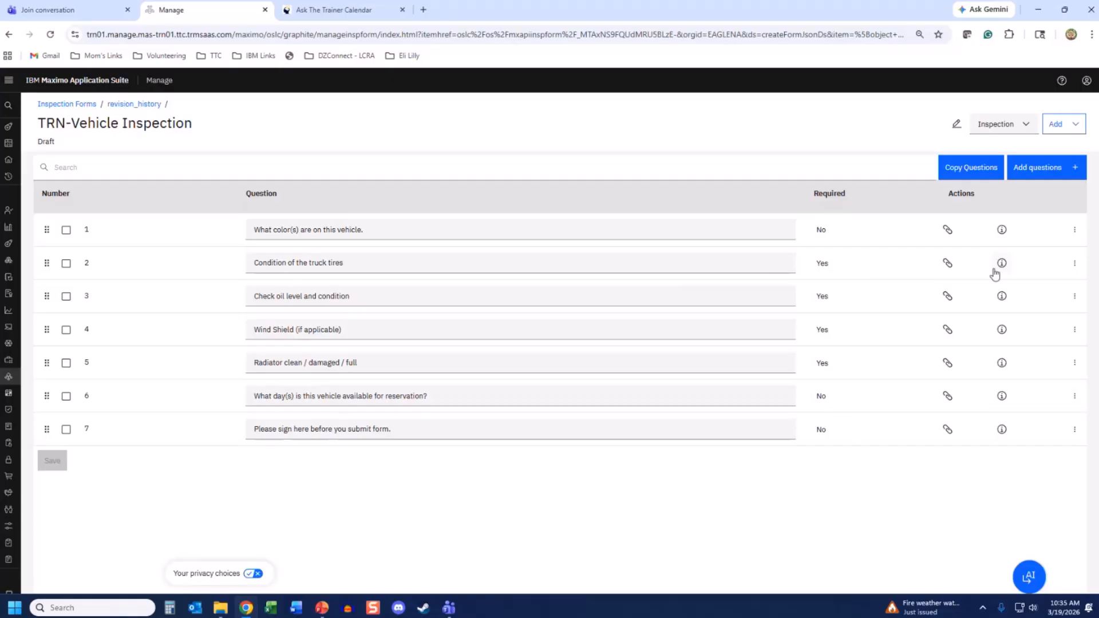
click(1075, 264)
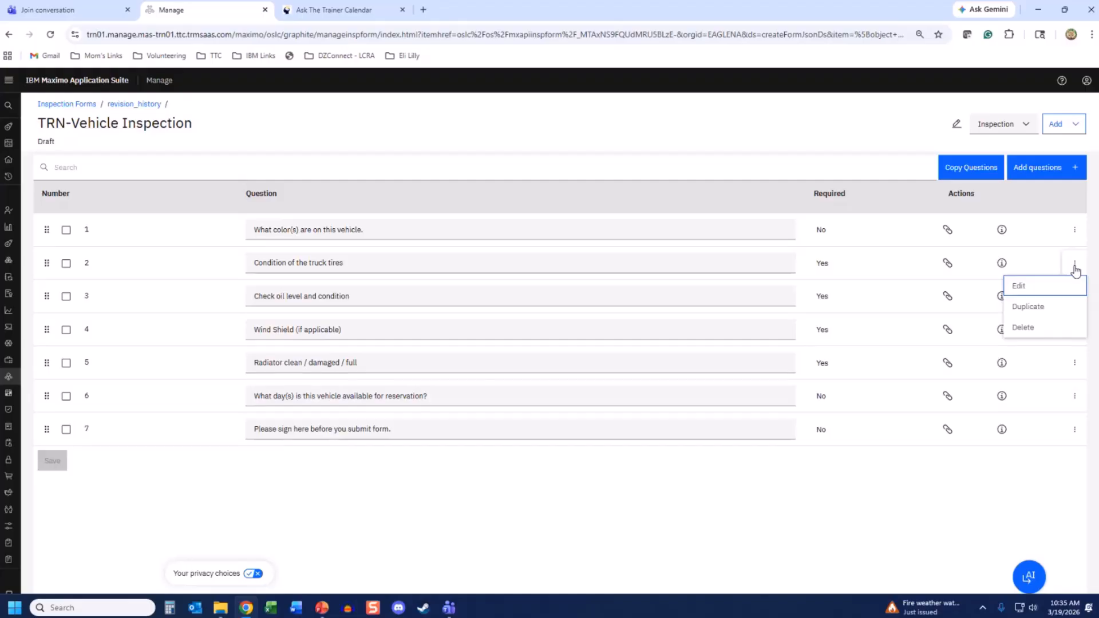
click(1023, 284)
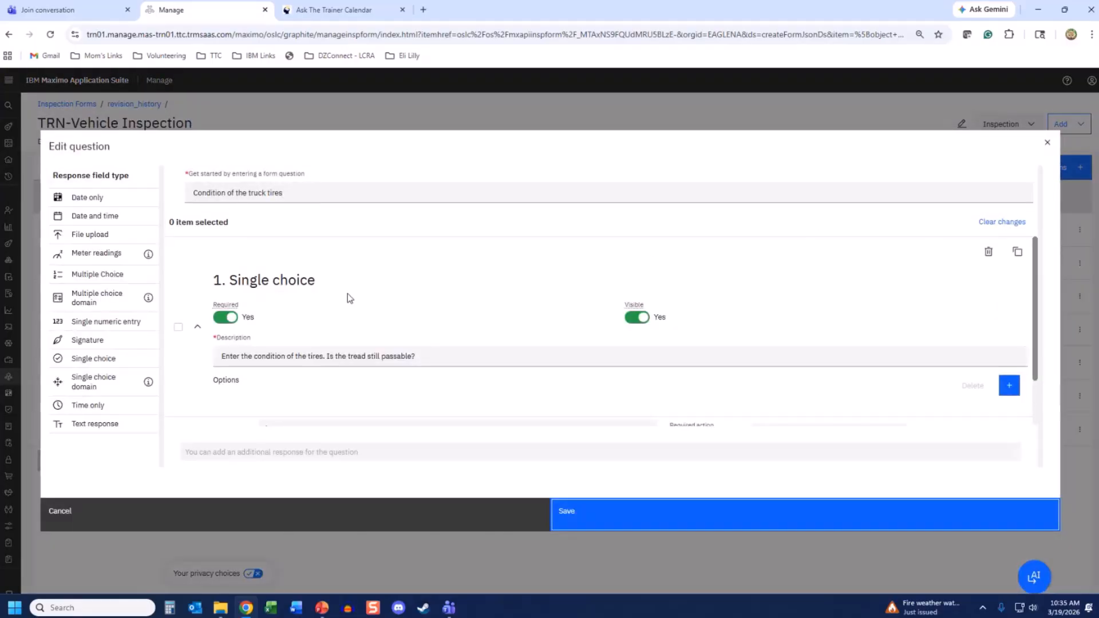
- Turn on Required action for the Fail answer on the truck tires question and save it
scroll(350, 297, down, 1)
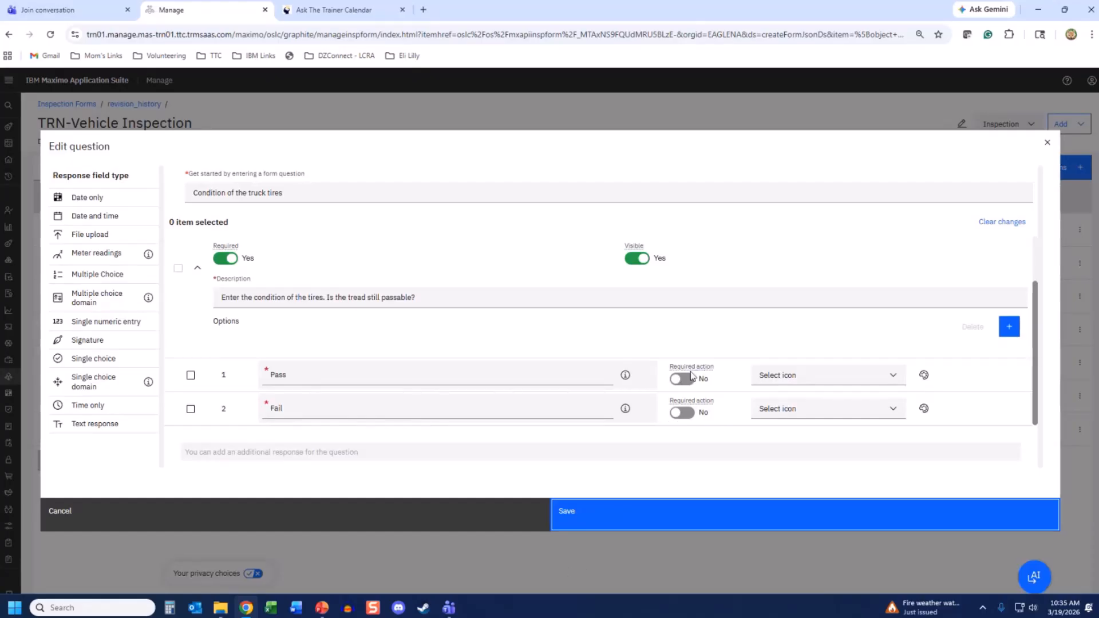
click(684, 413)
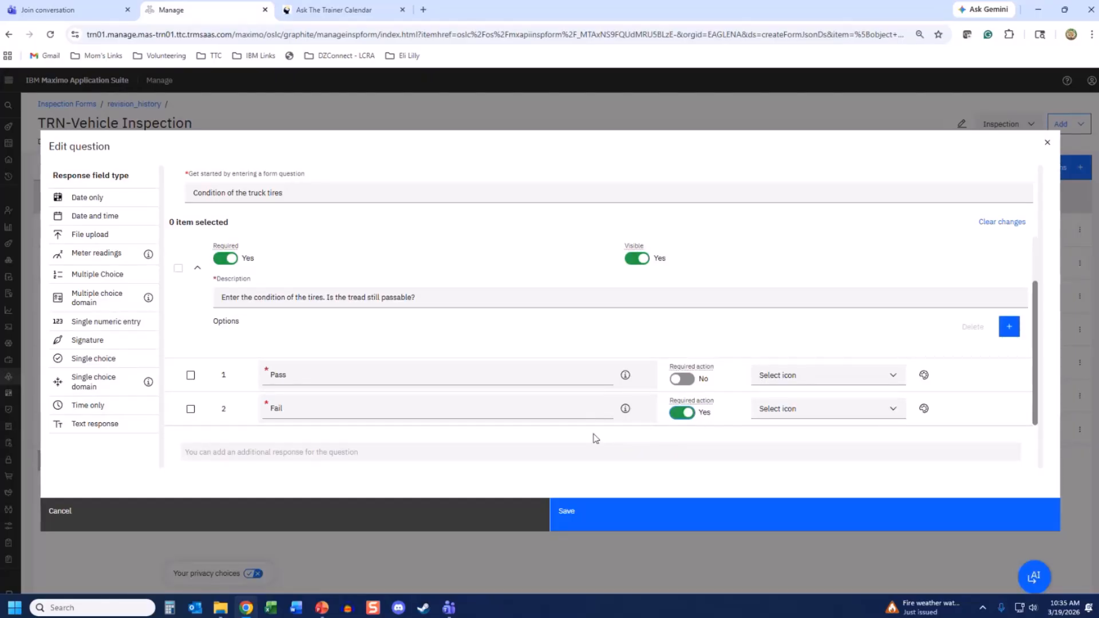
click(569, 517)
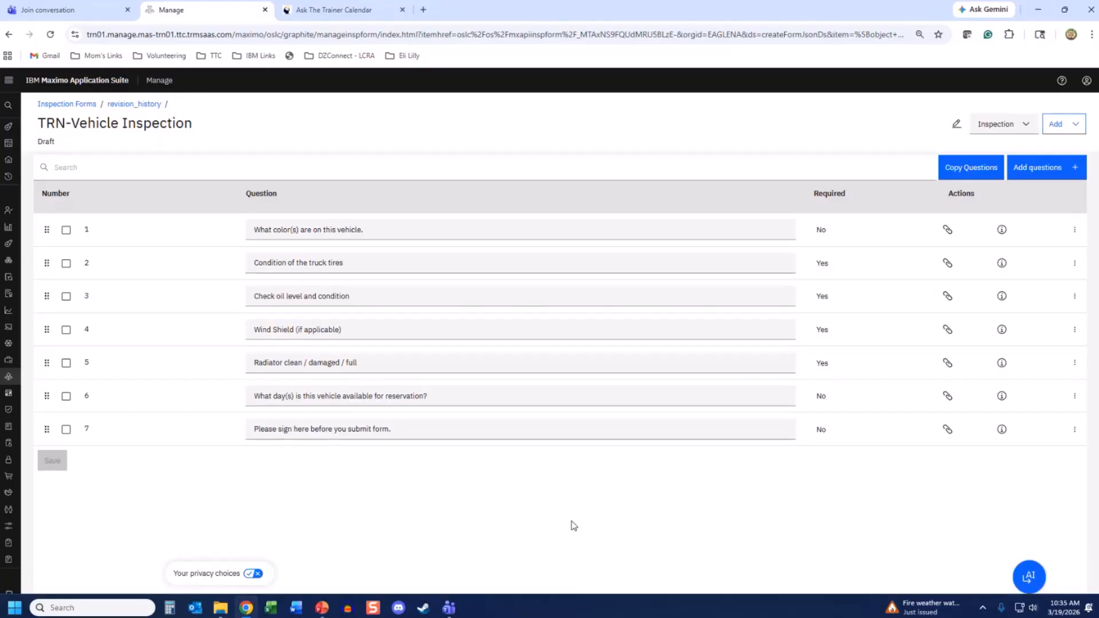
- Preview revision 1 of TRN-Vehicle Inspection and scroll through its colour and Pass/Fail questions
click(134, 108)
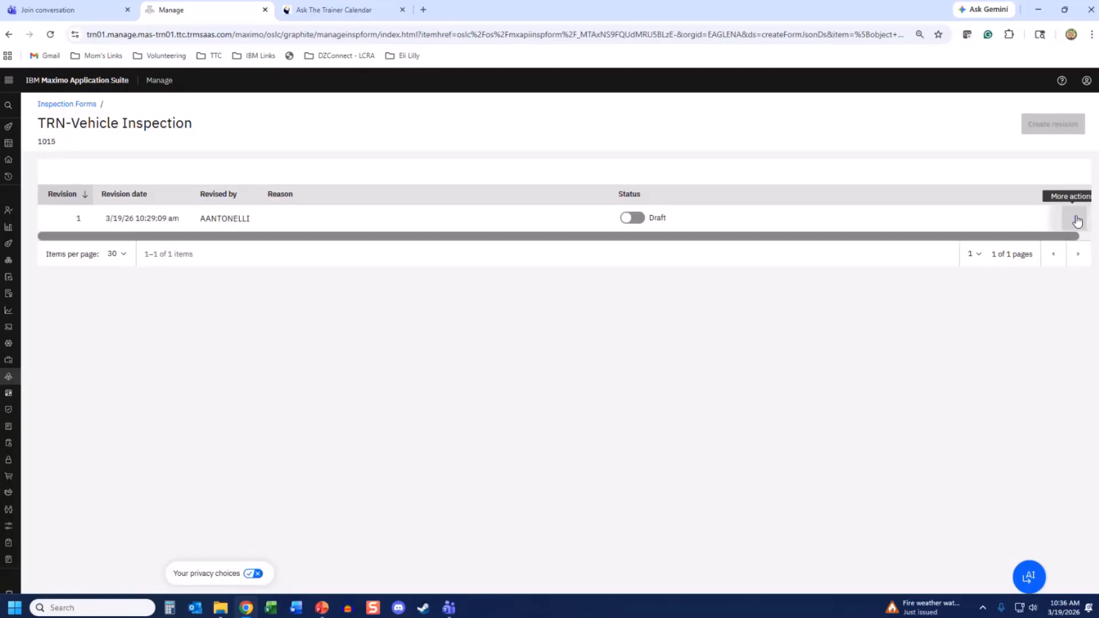
click(1078, 222)
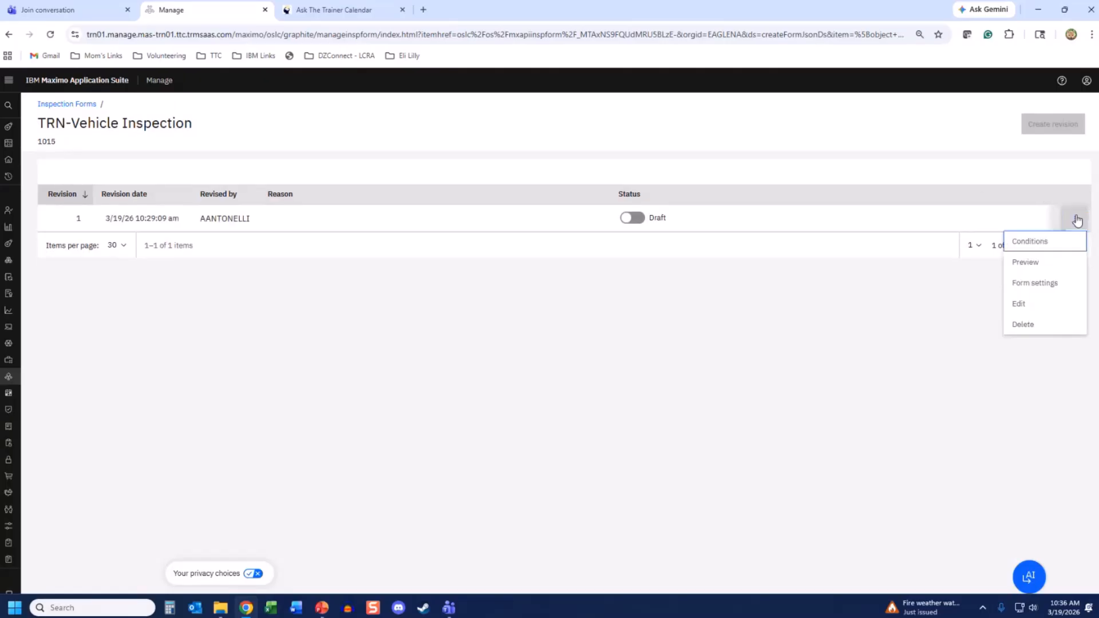
click(1040, 263)
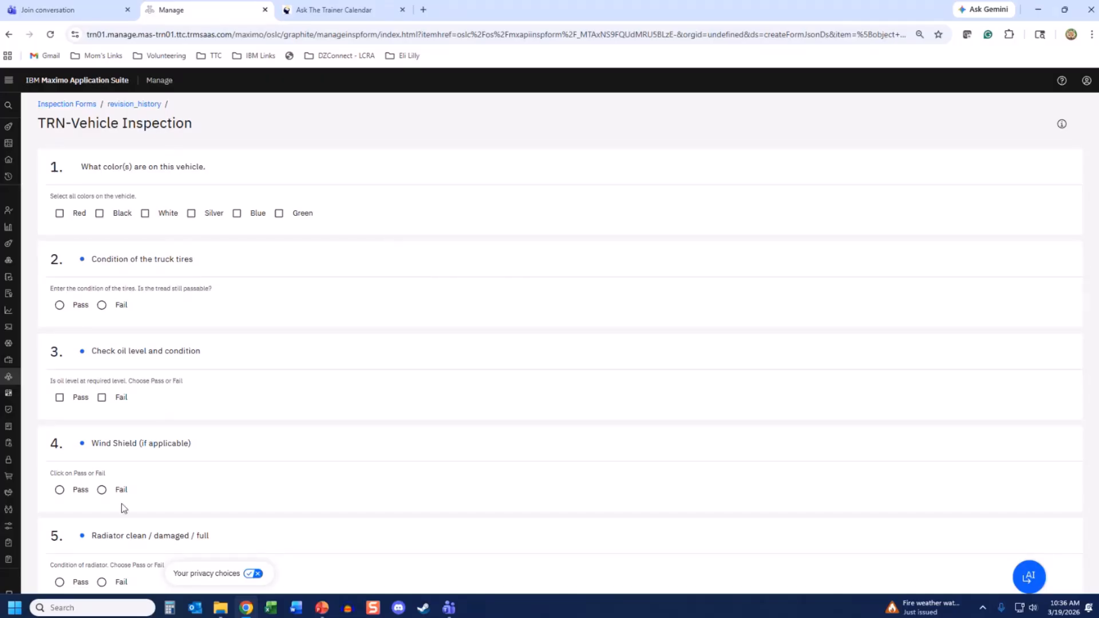
scroll(123, 507, down, 4)
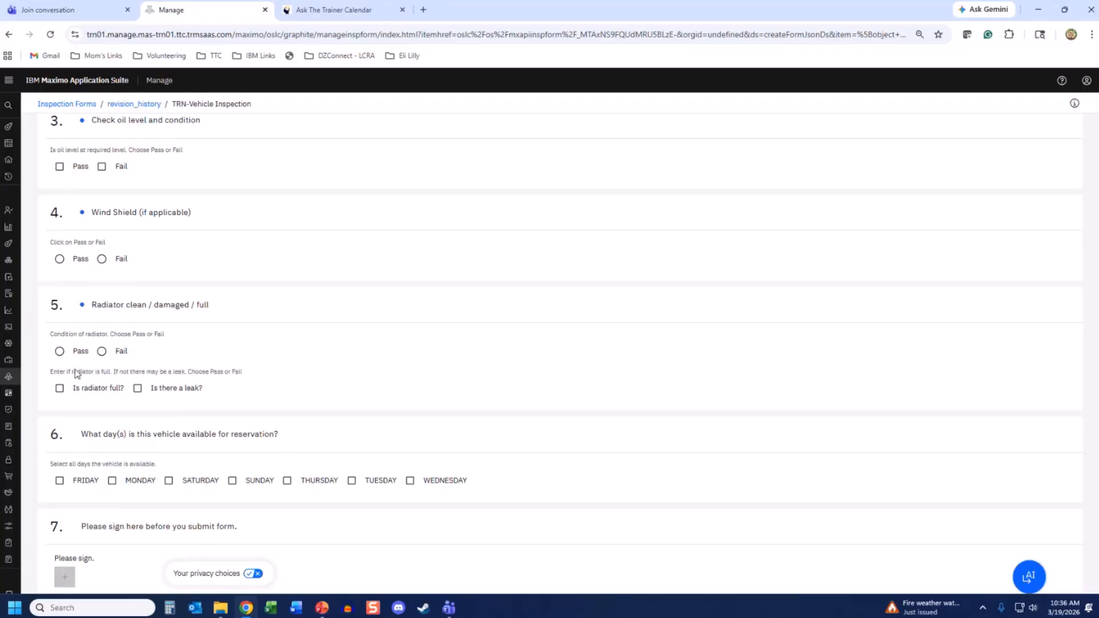
scroll(66, 389, down, 1)
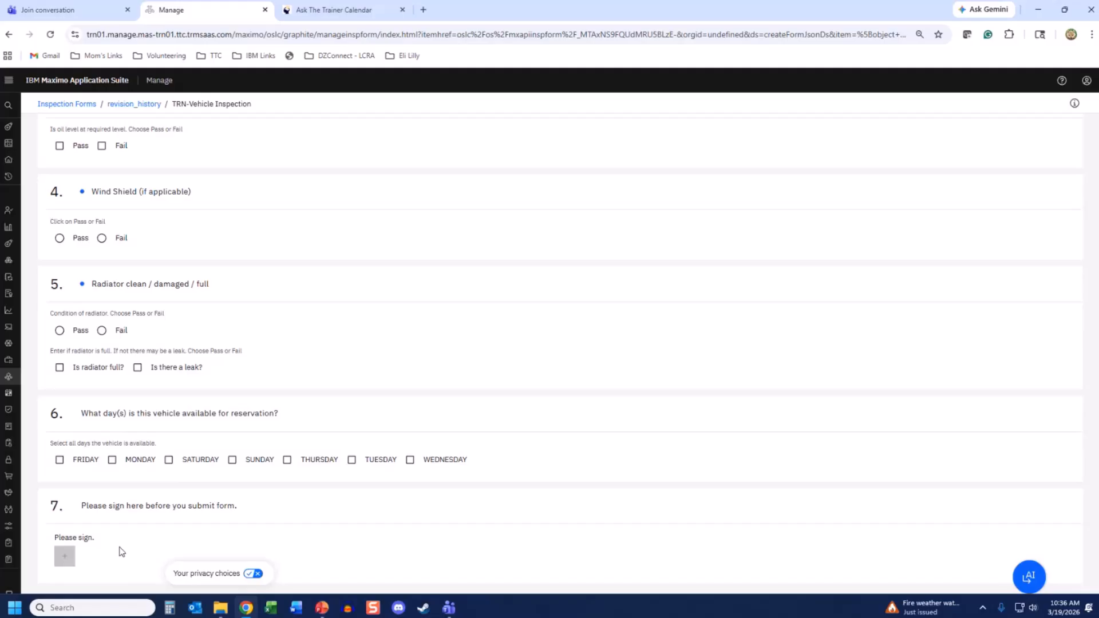
scroll(121, 551, up, 5)
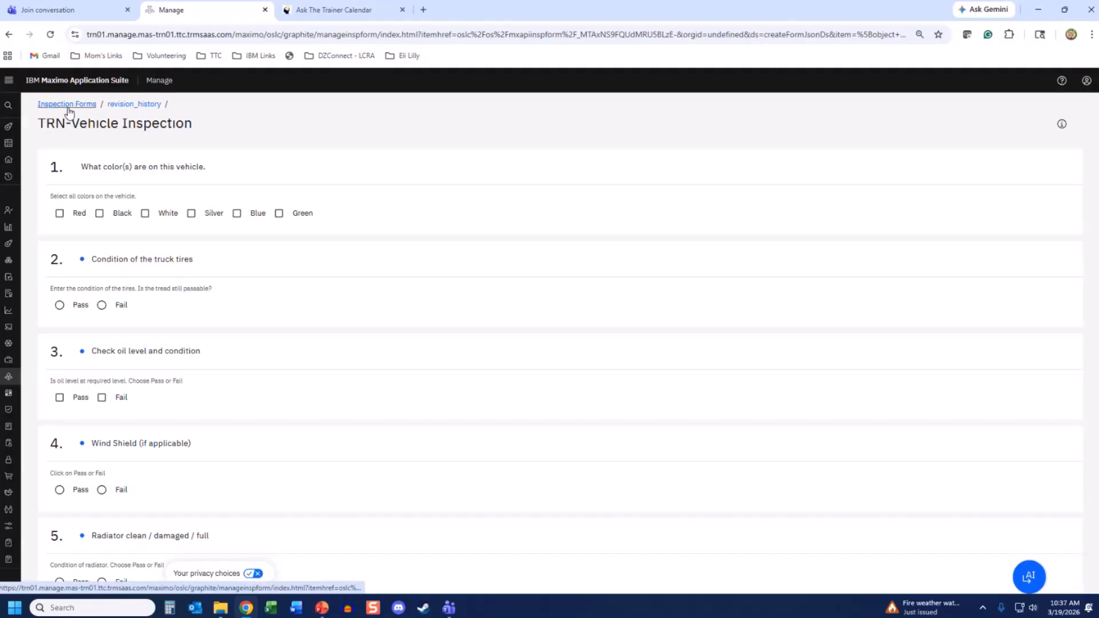
- Open revision 1's Conditions and select response 5.2 under Radiator clean / damaged / full
click(129, 105)
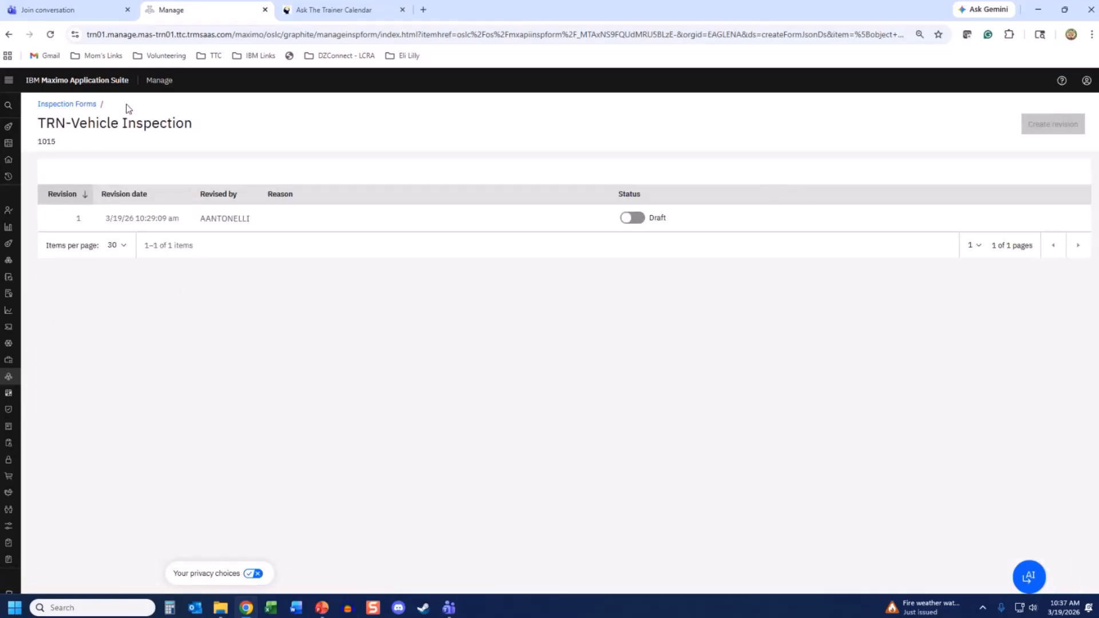
mouse_move(1086, 222)
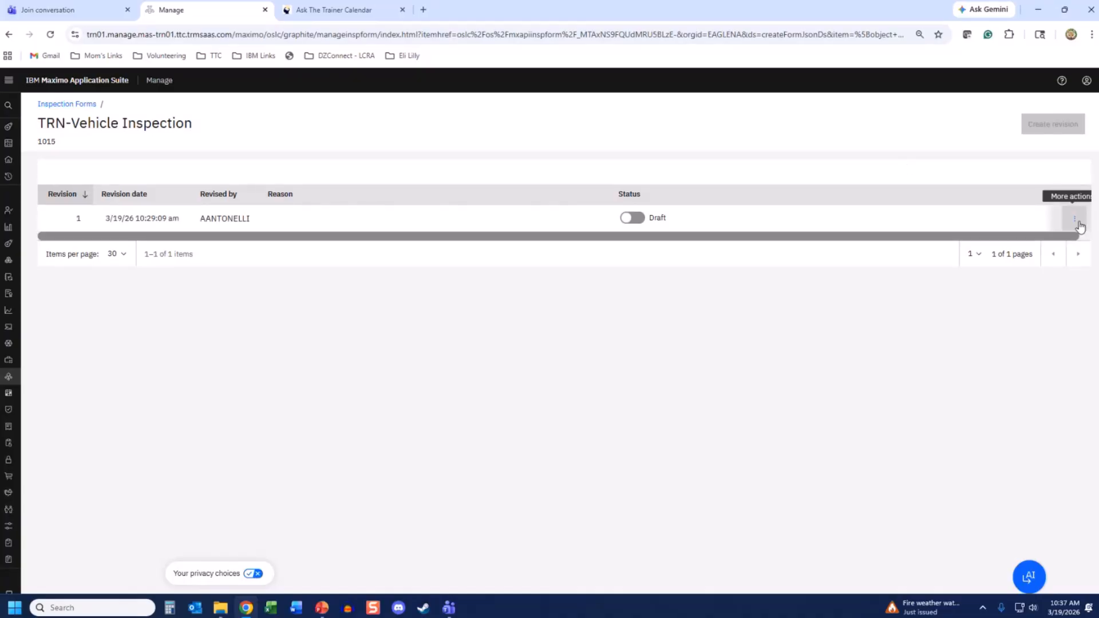
click(1077, 224)
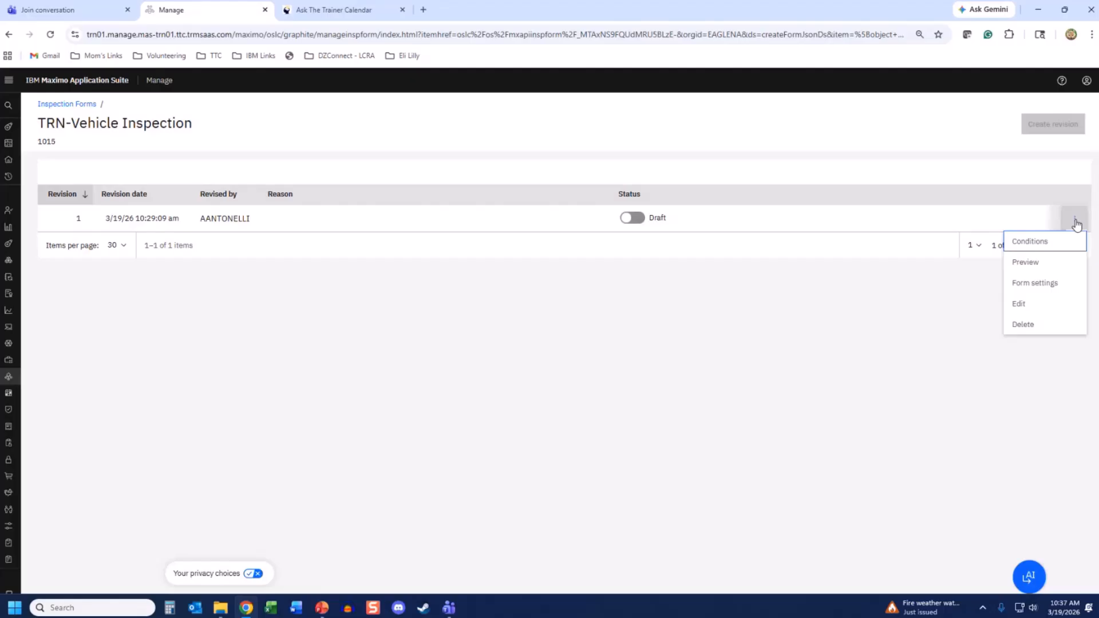
click(1047, 249)
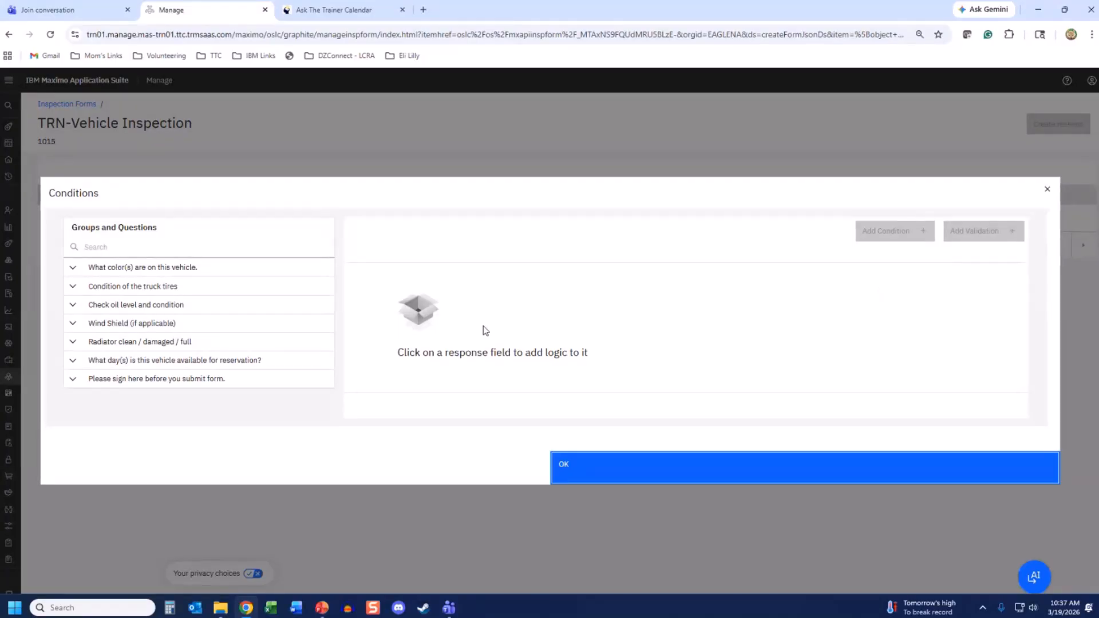
click(203, 343)
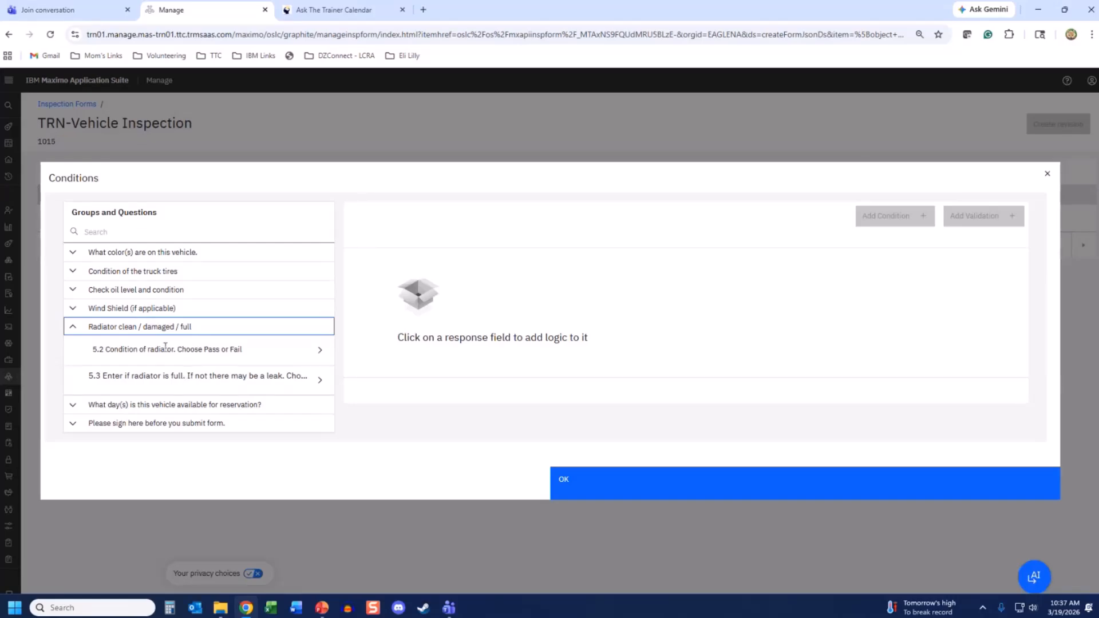
click(146, 351)
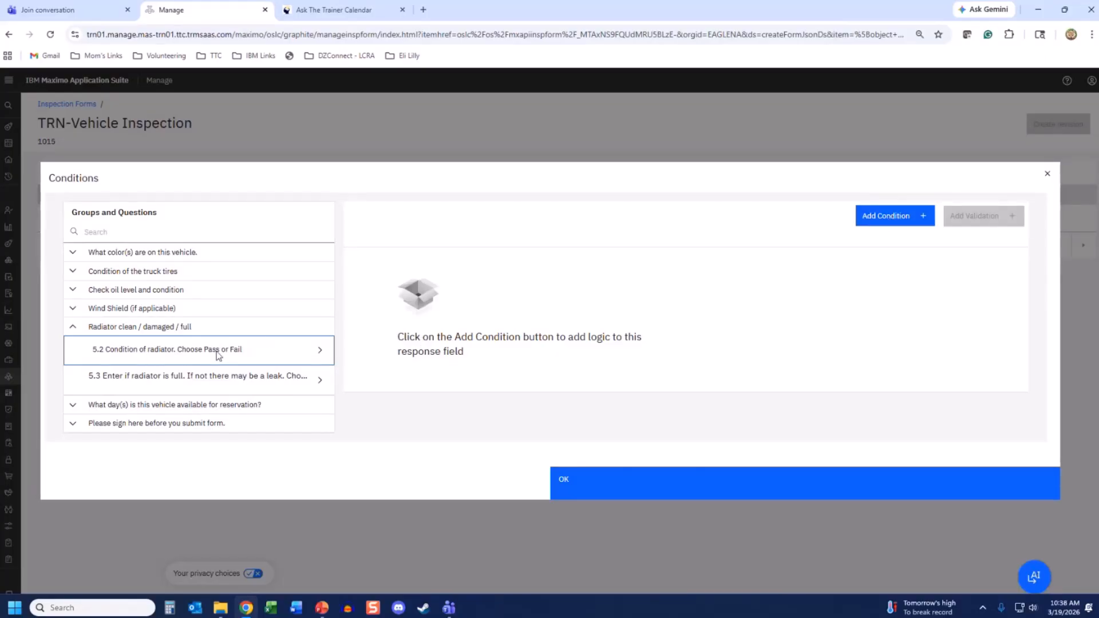
- Add a condition on radiator response 5.2 that triggers on Fail and targets item 5.3
click(884, 219)
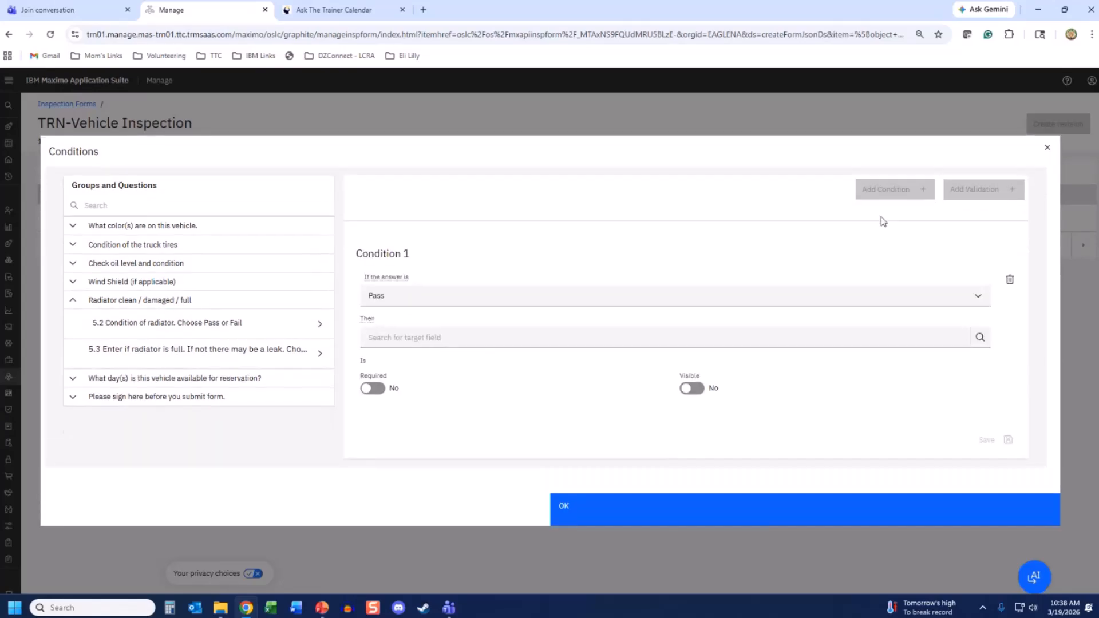
click(975, 295)
click(369, 346)
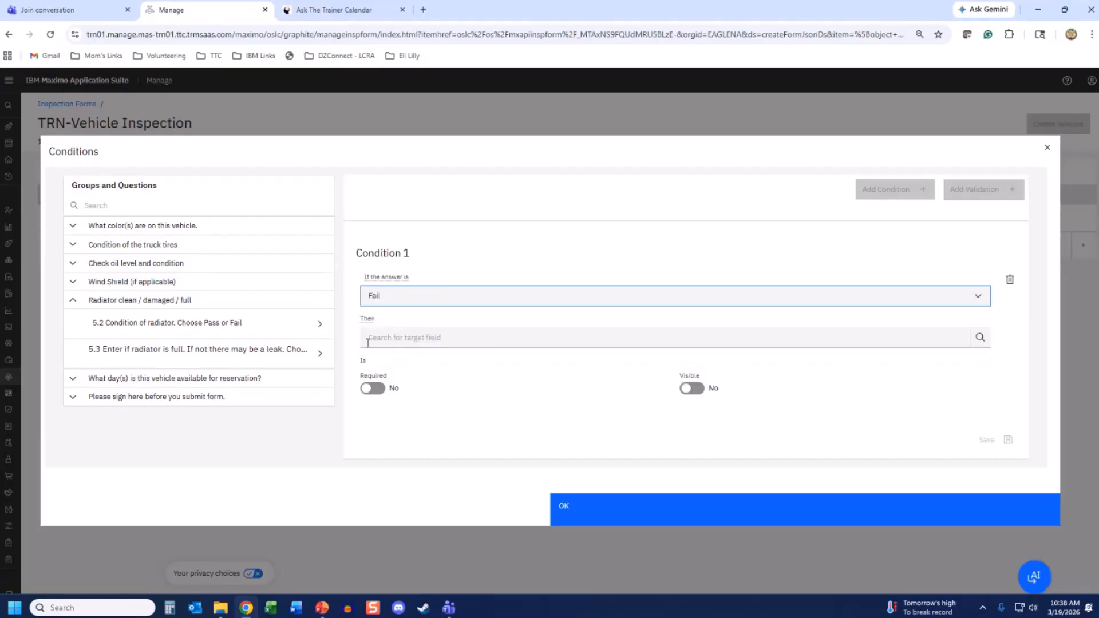
click(382, 337)
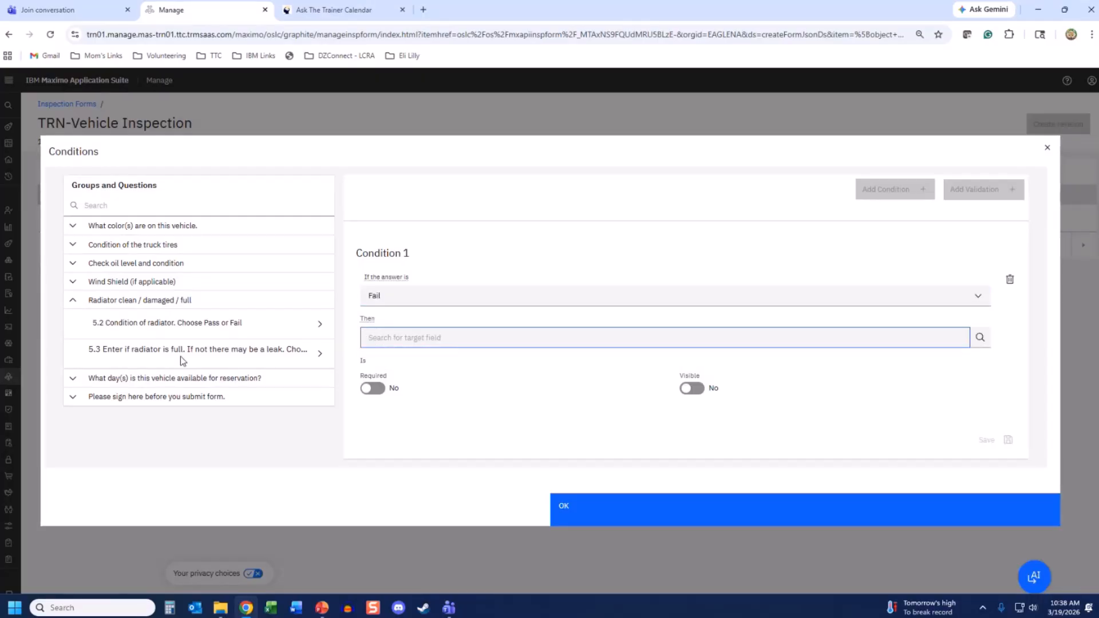
click(983, 339)
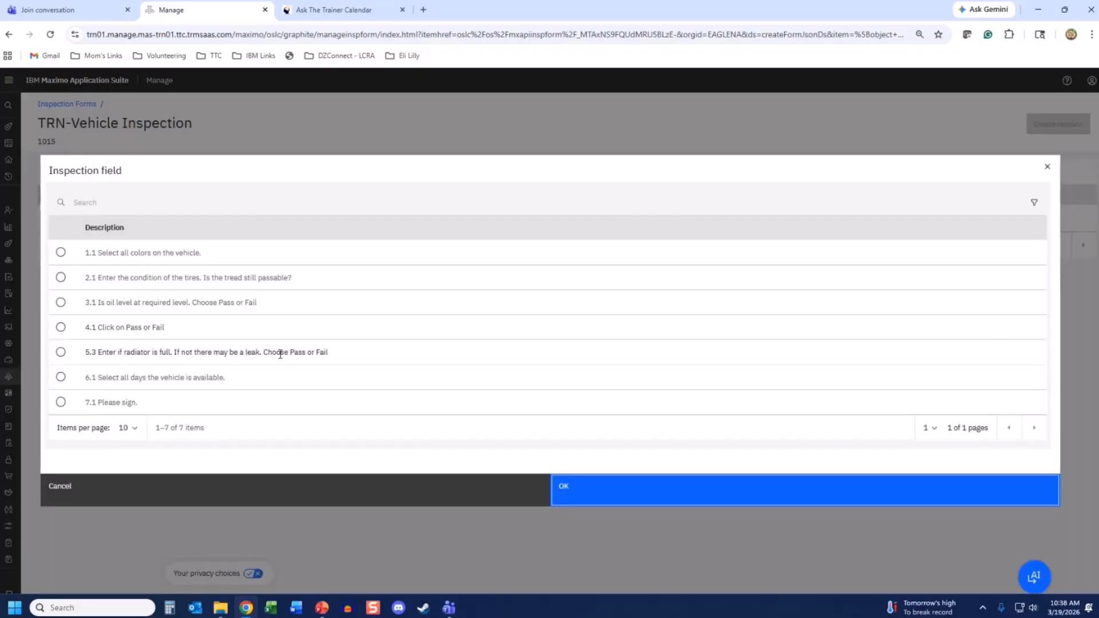
click(61, 353)
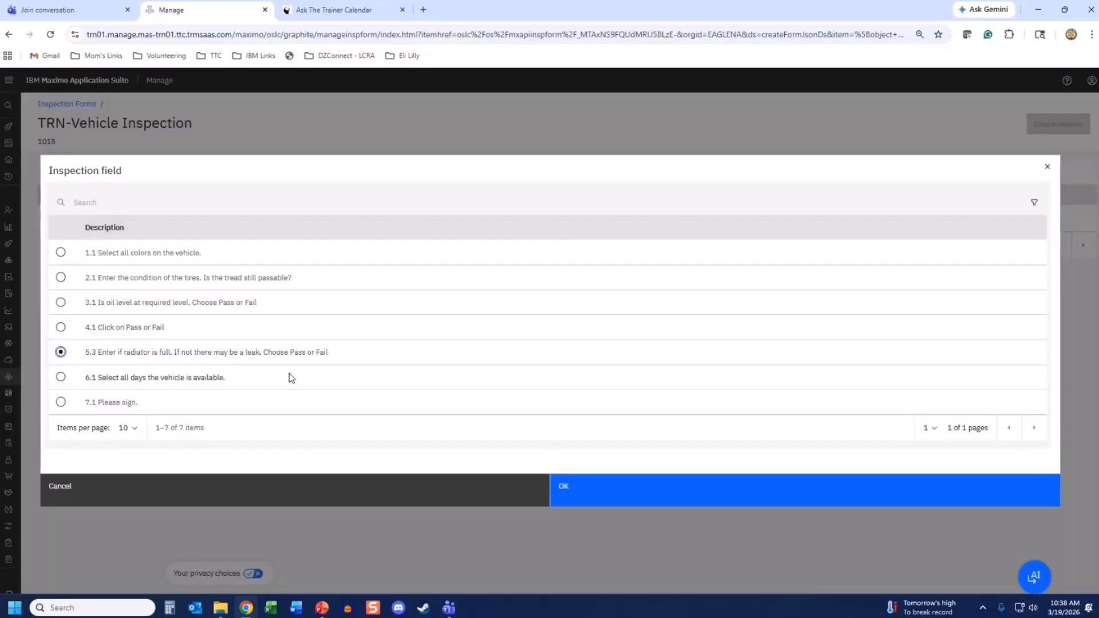
click(578, 484)
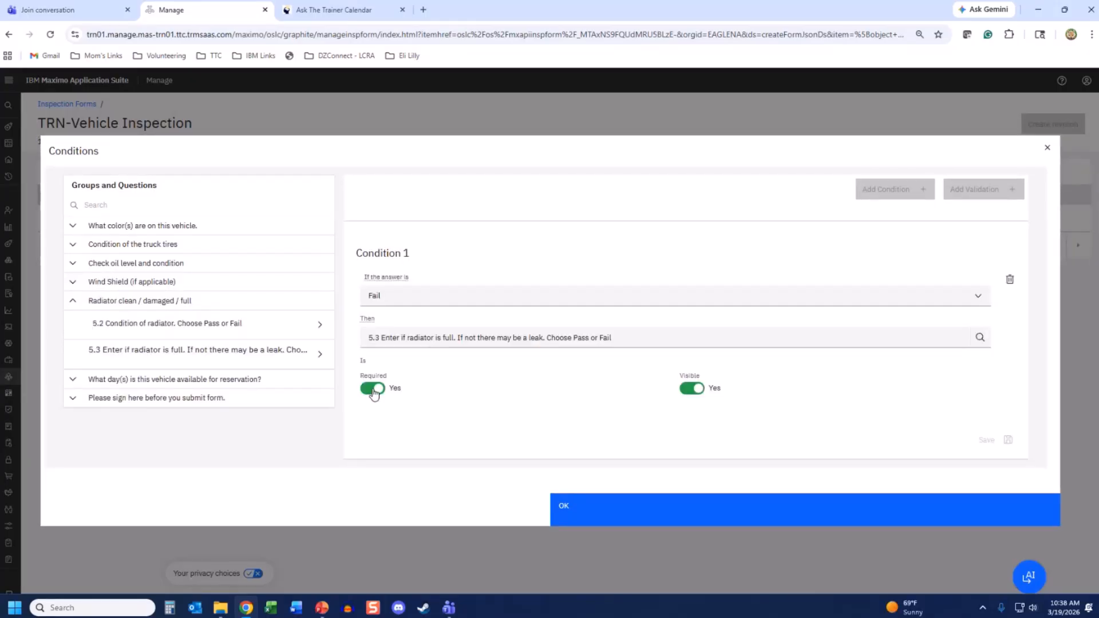
- Make target 5.3 not required and hidden, save condition 1, and close the conditions
click(685, 389)
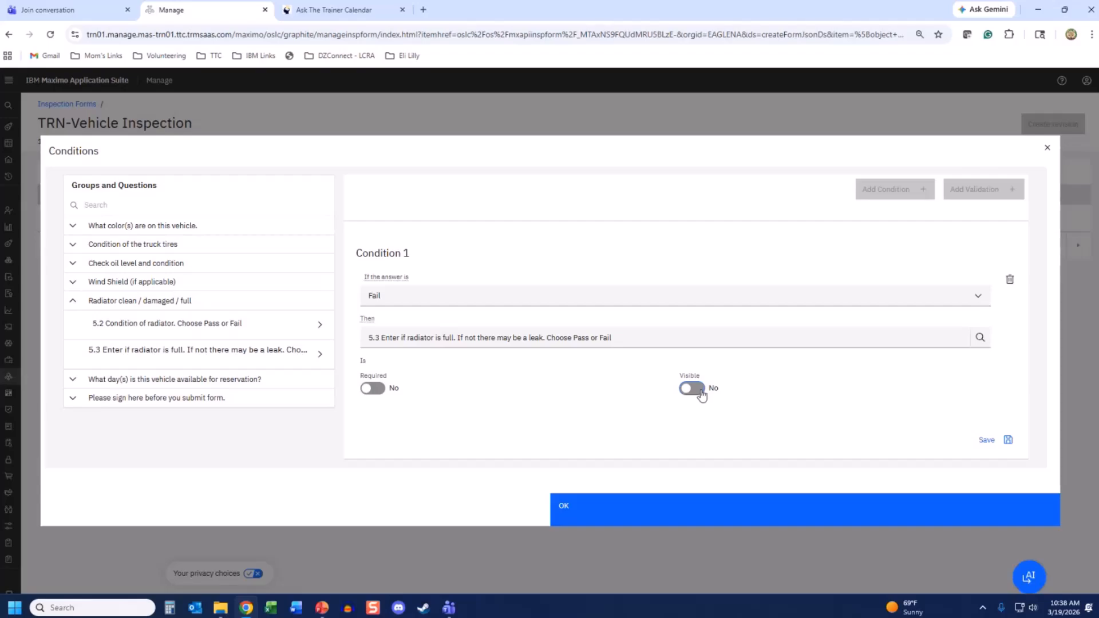
click(381, 392)
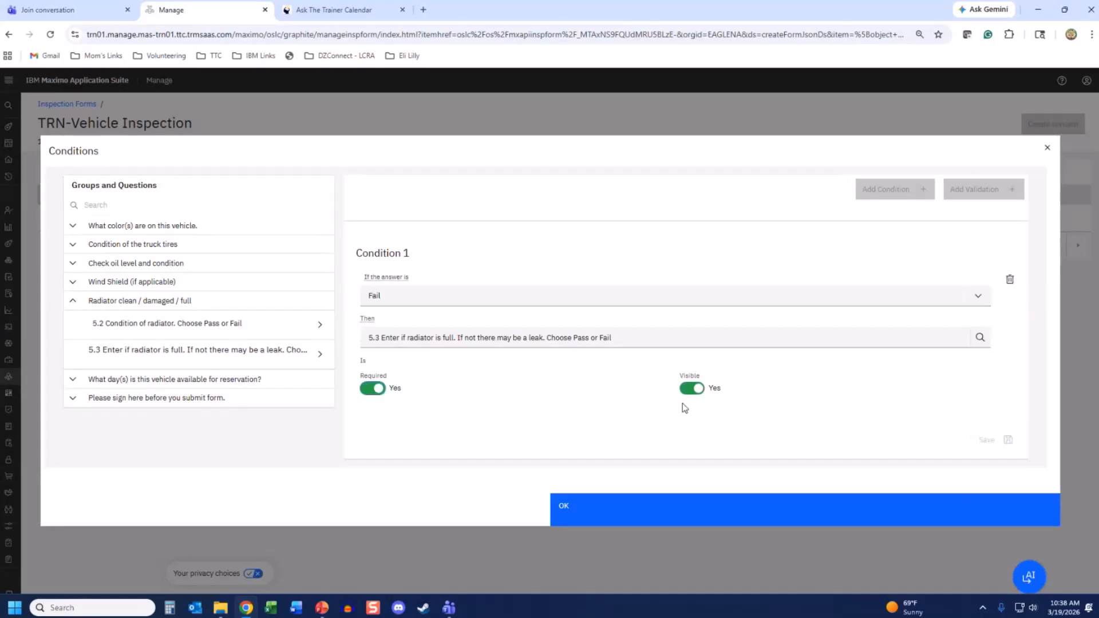
click(691, 388)
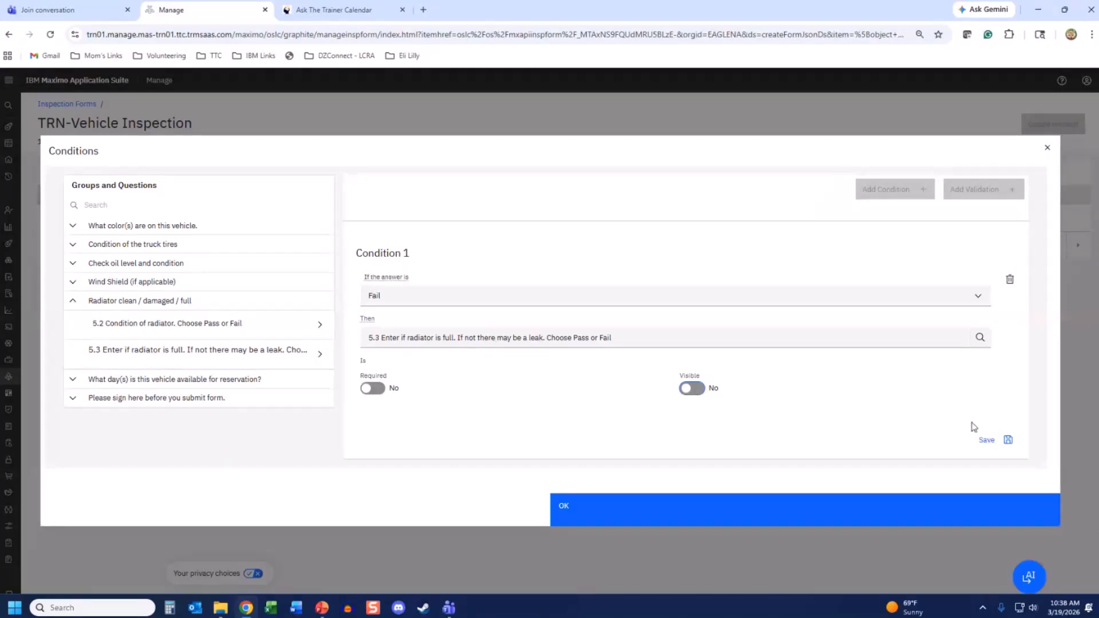
click(1007, 440)
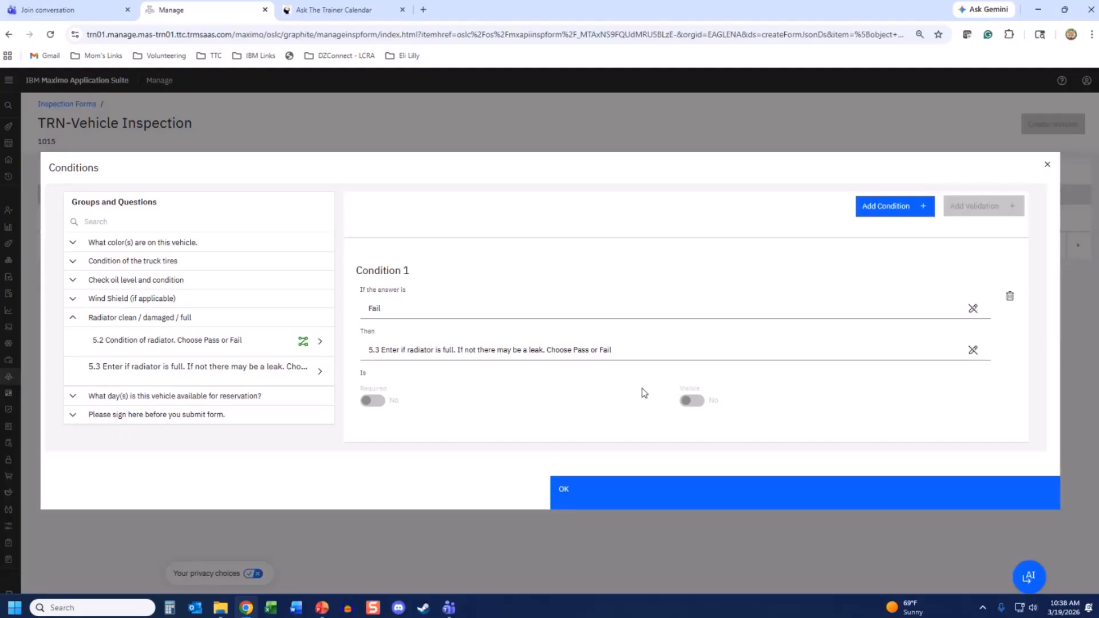
click(604, 500)
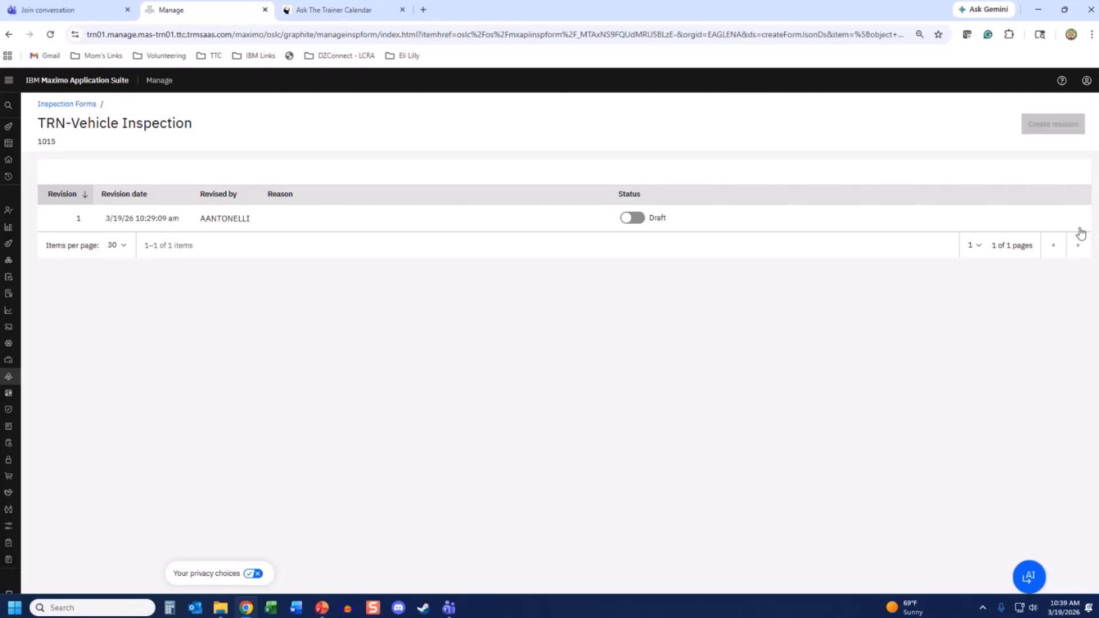
mouse_move(1076, 222)
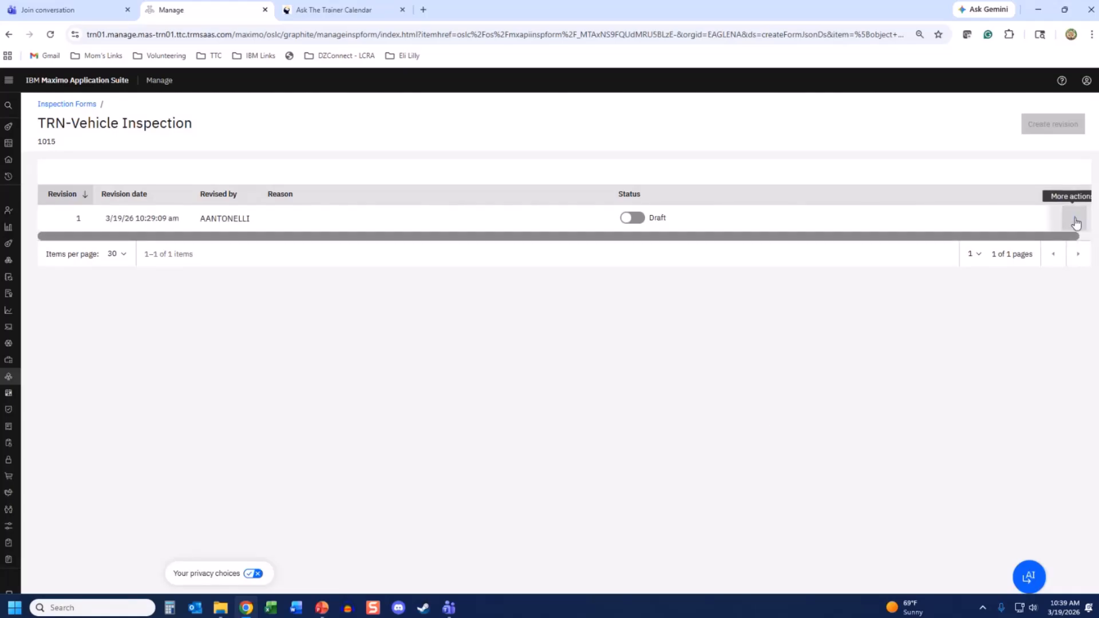
click(1075, 219)
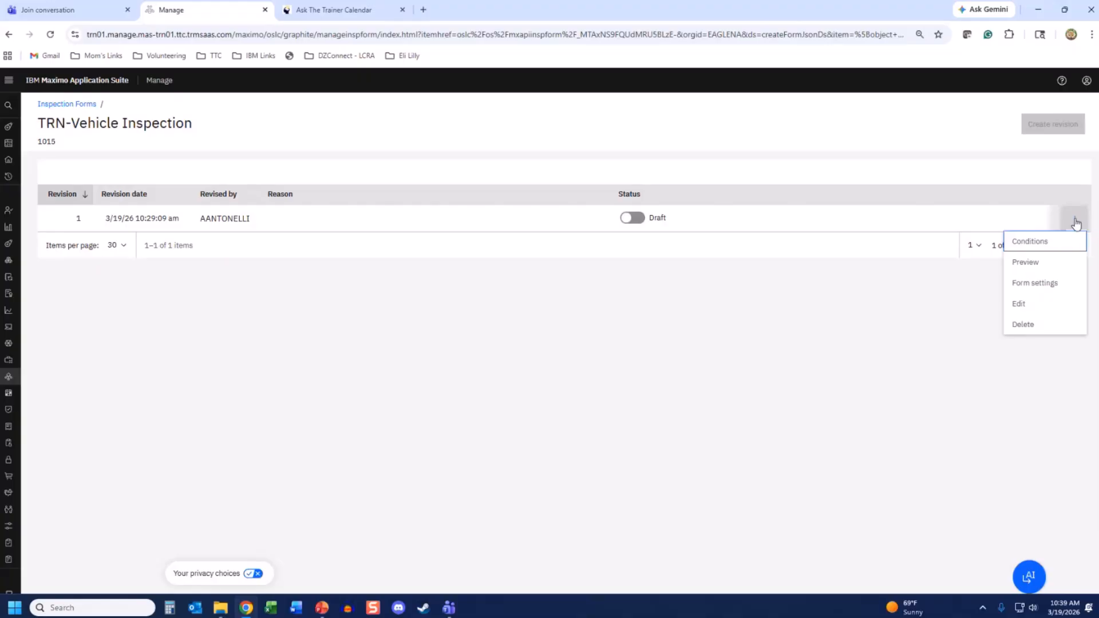
click(1047, 284)
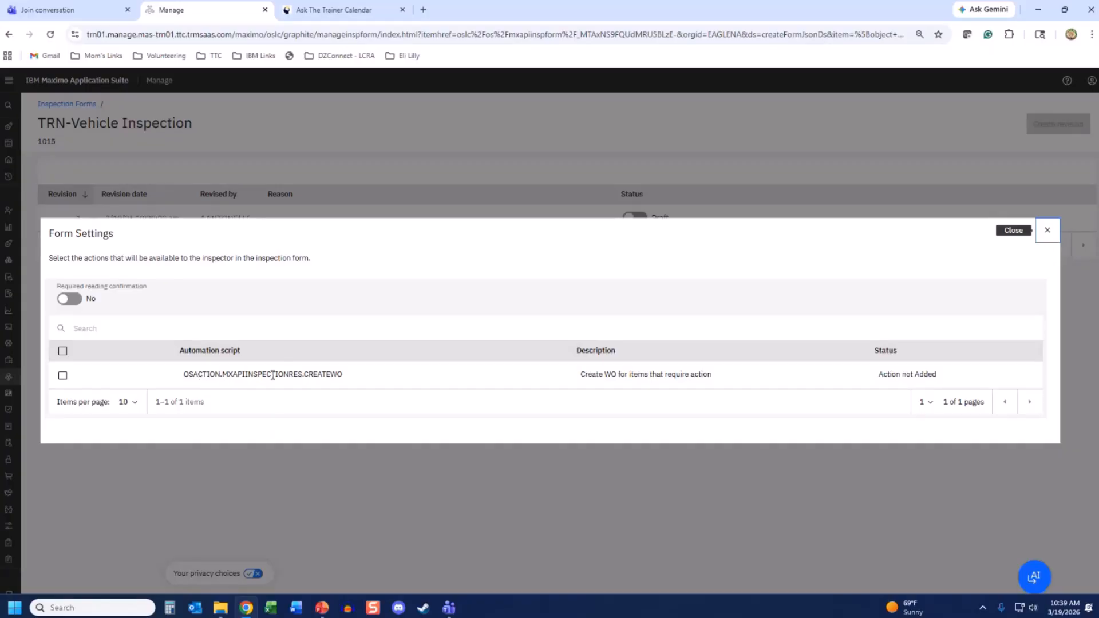
click(62, 376)
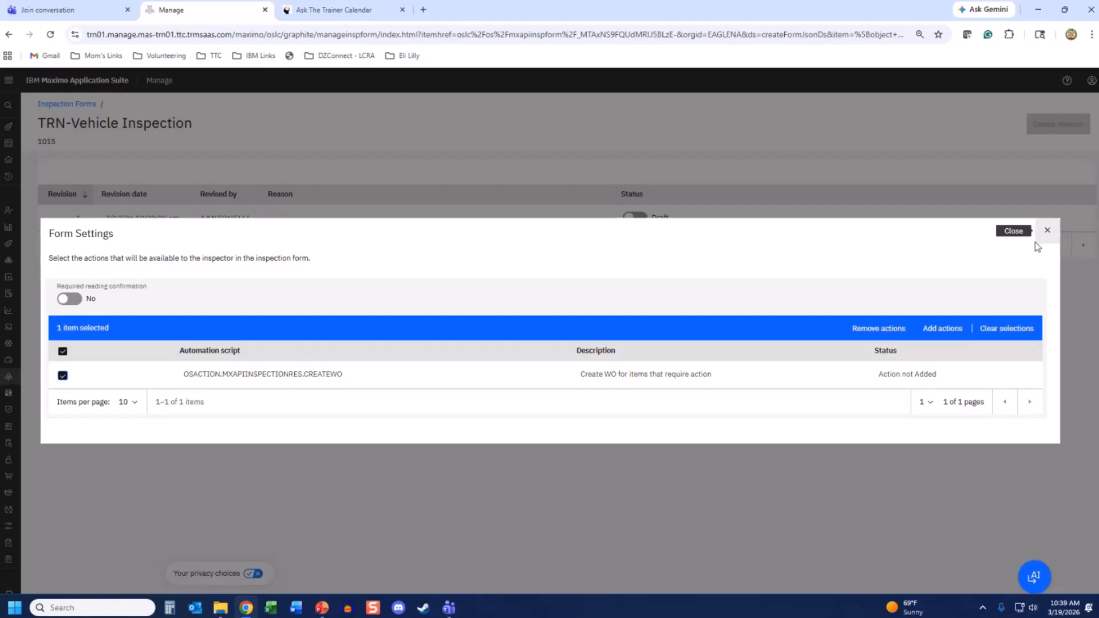
click(1057, 234)
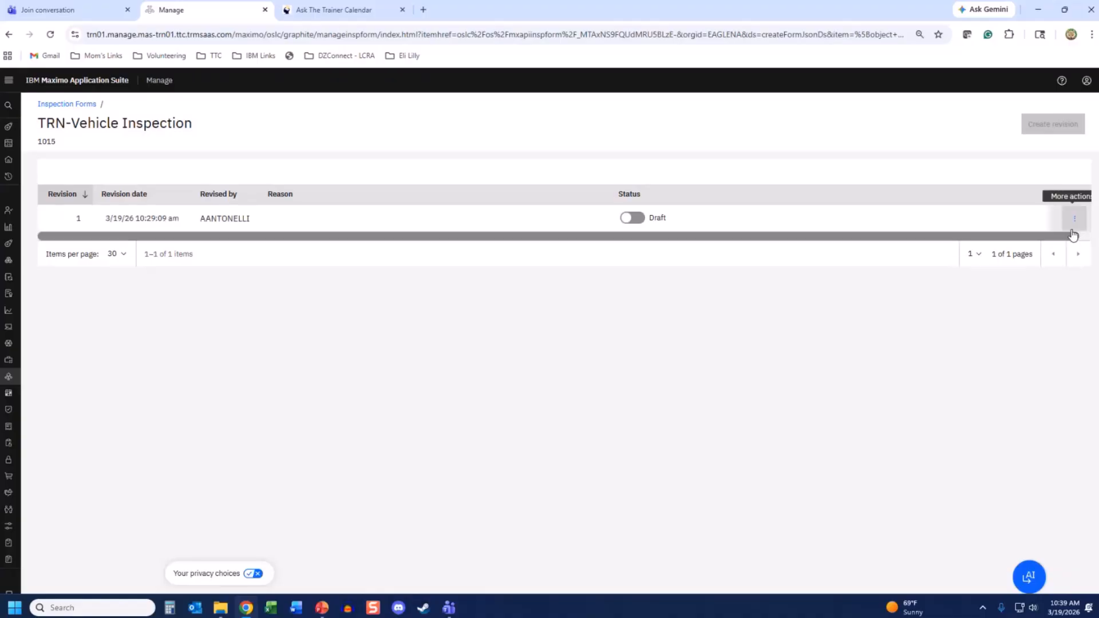
click(1073, 221)
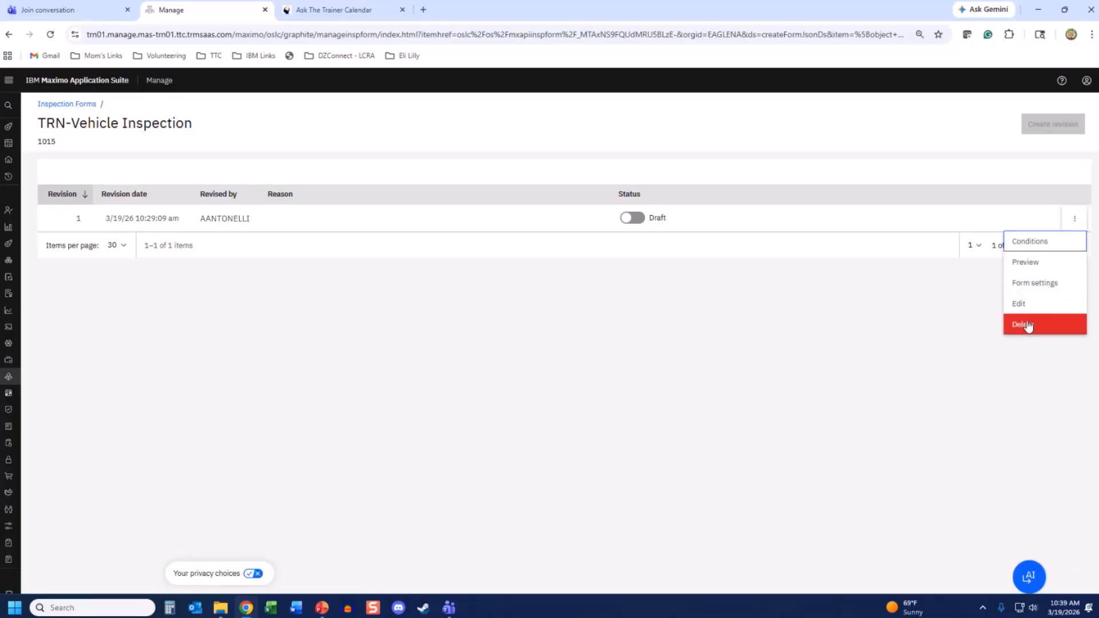
click(1025, 283)
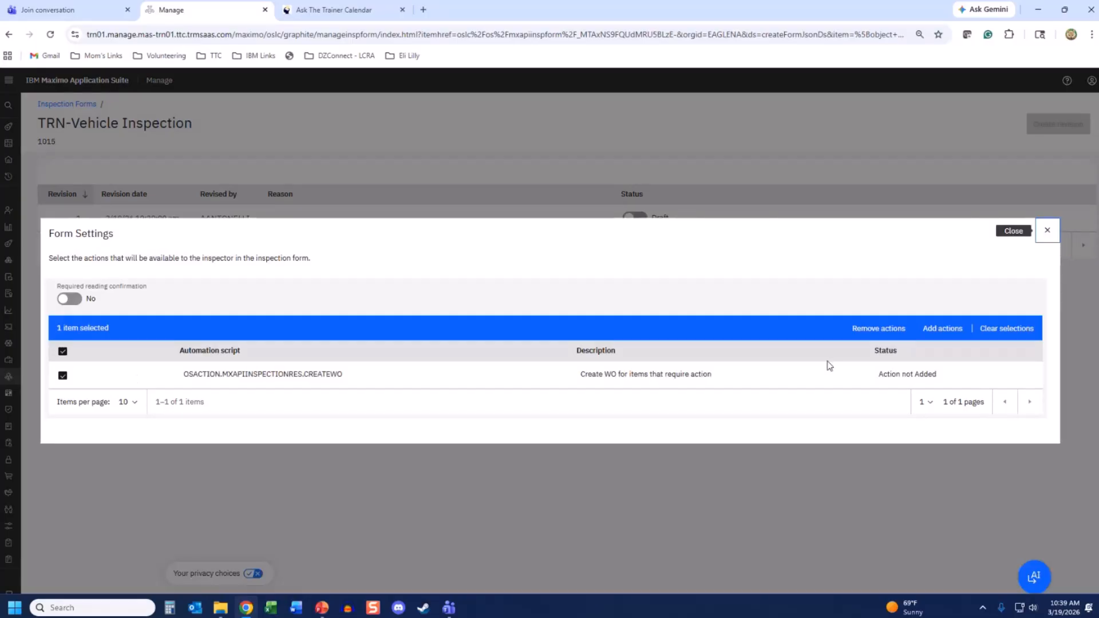
click(1047, 231)
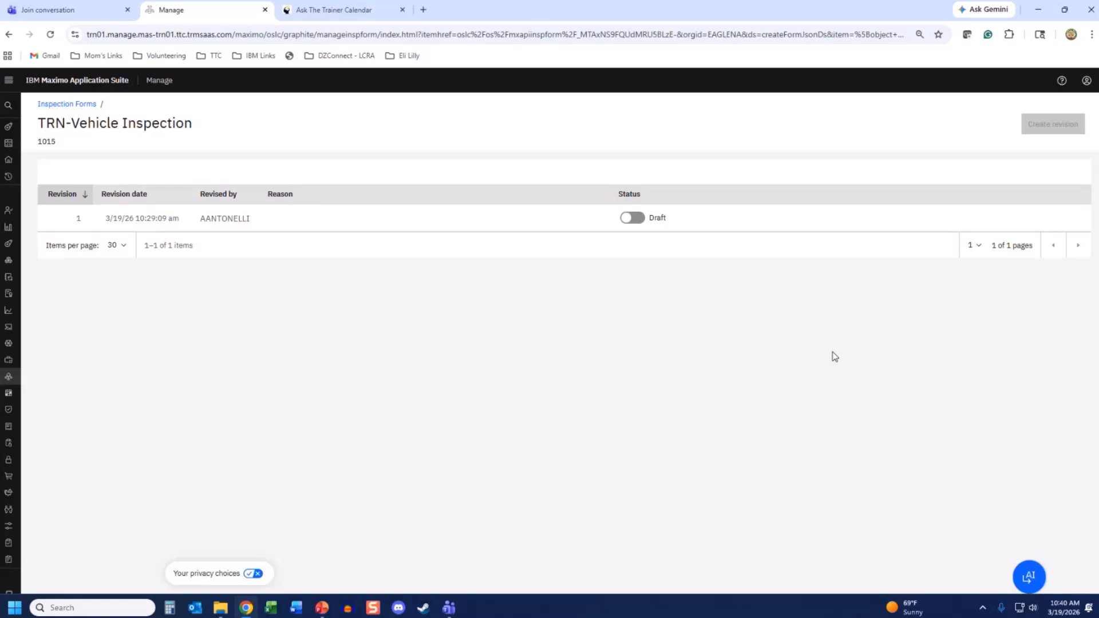
- Switch revision 1 of TRN-Vehicle Inspection from Draft to Active
click(633, 217)
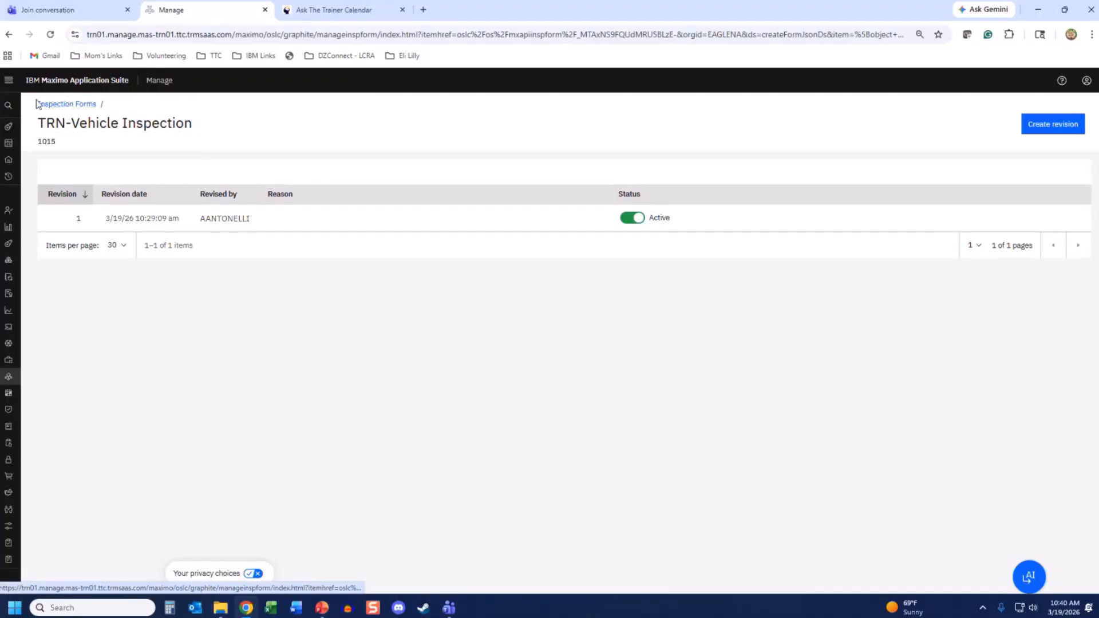
click(10, 85)
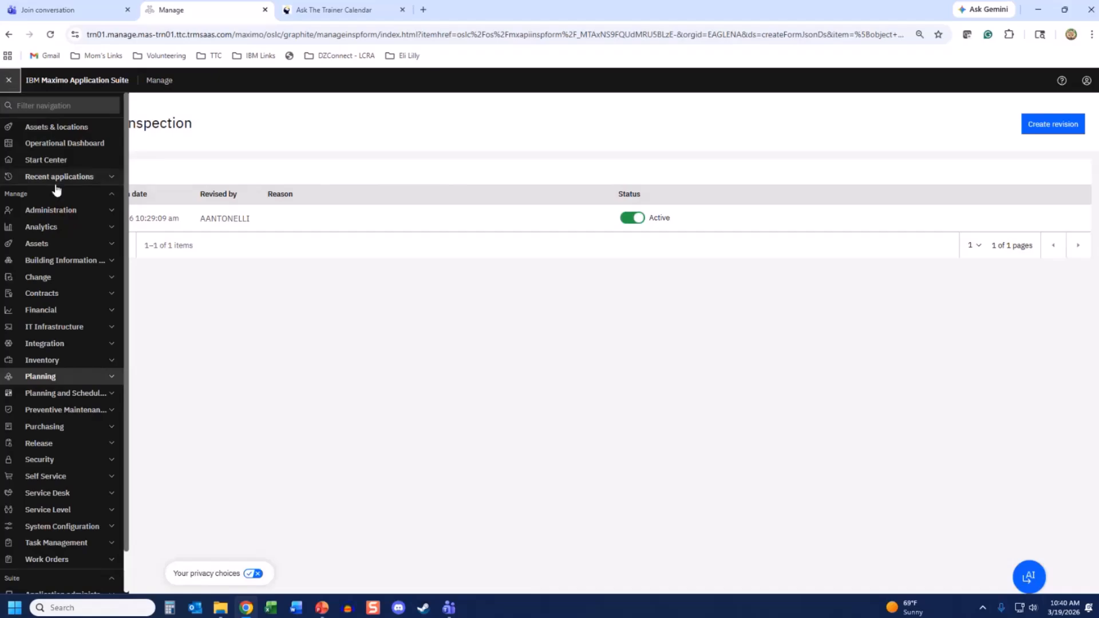
- Go to Assets > Assets from the navigation, landing on the BEDFORD asset list
click(44, 243)
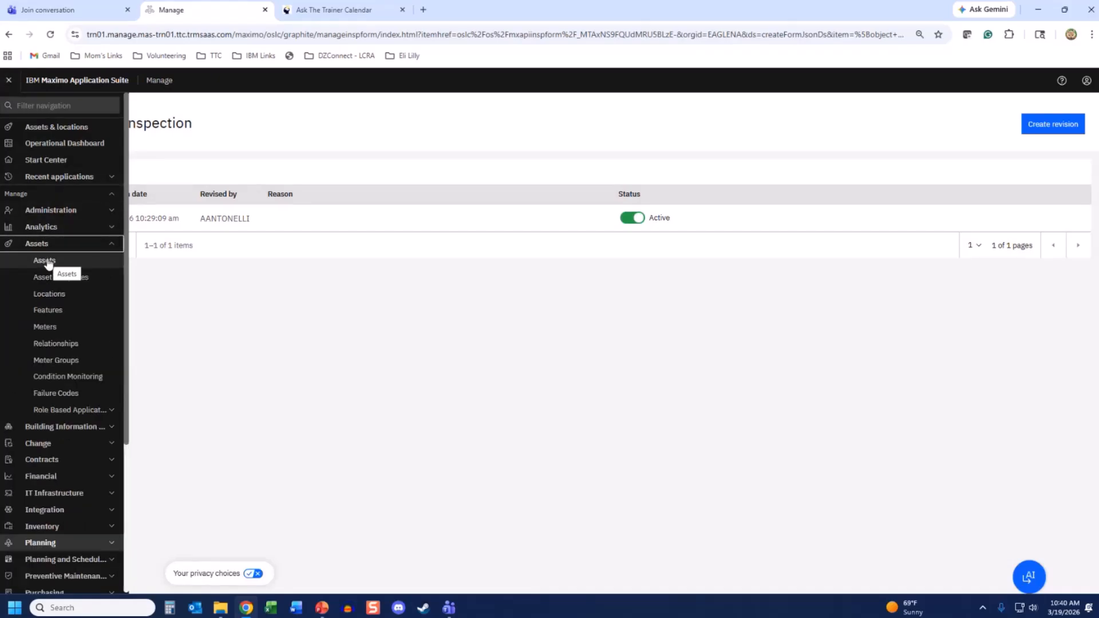
click(10, 83)
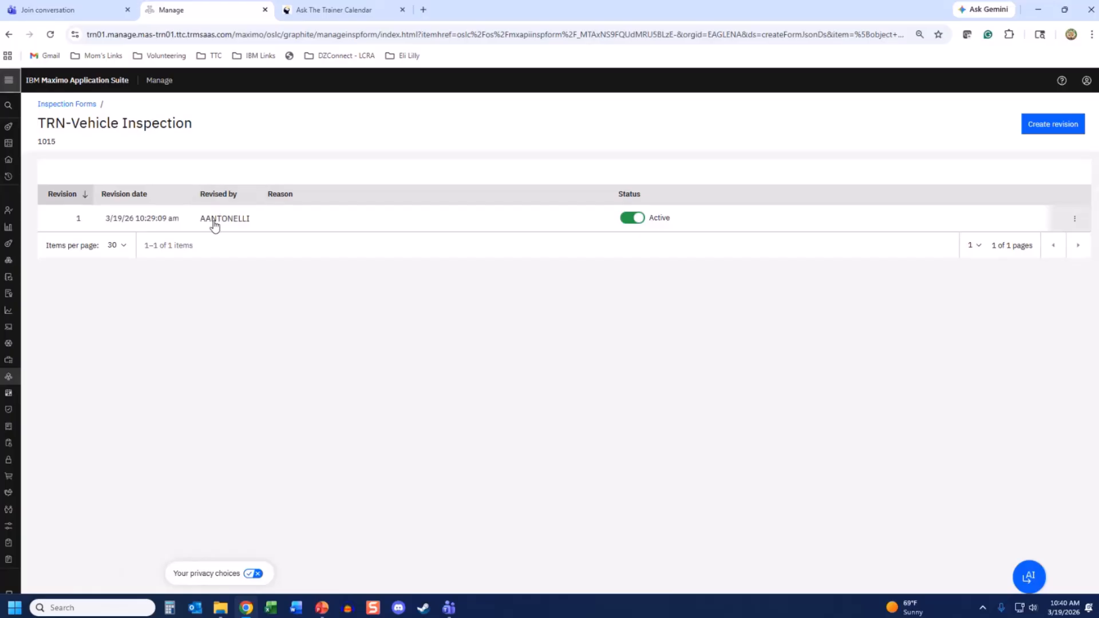
click(1075, 223)
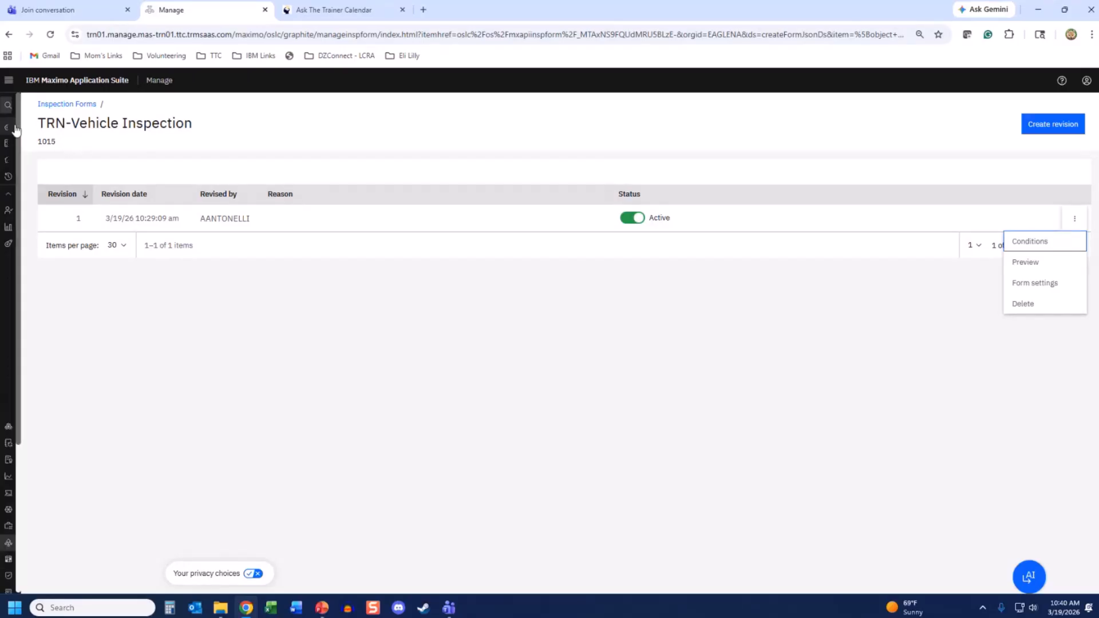
mouse_move(14, 130)
click(38, 263)
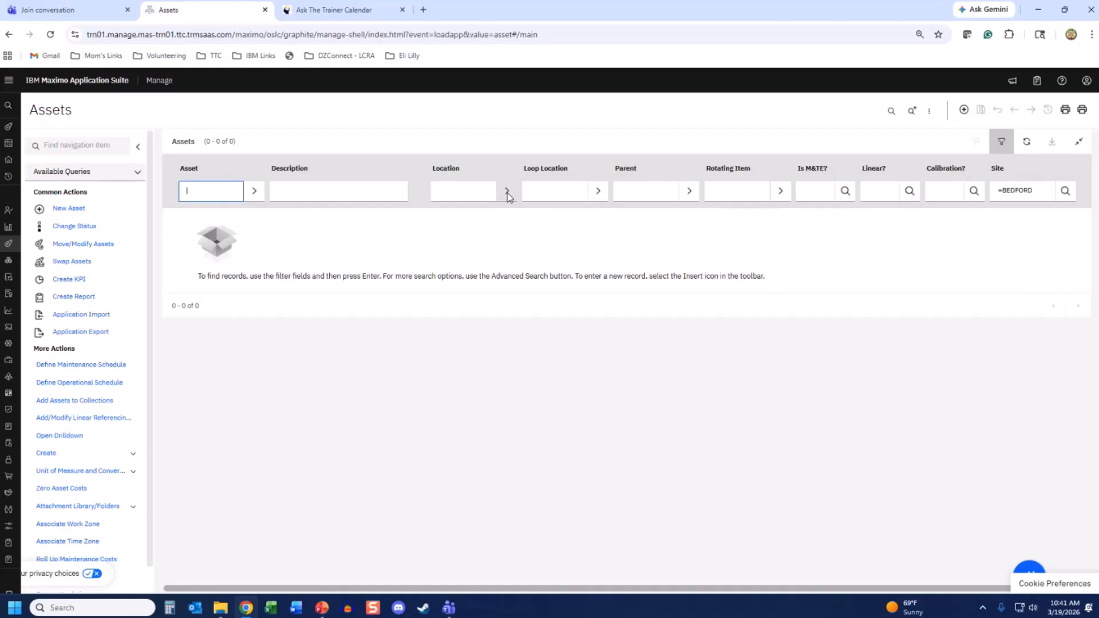
- Filter assets to location FLTGAR and select all six listed trucks
click(472, 187)
text(fltgar)
key(Return)
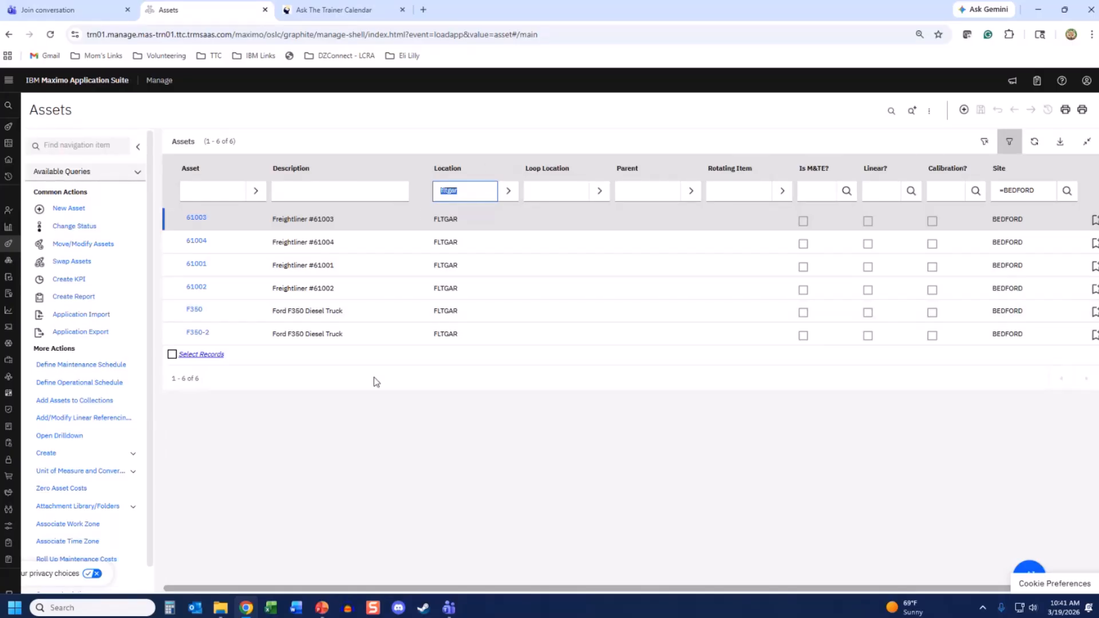
click(173, 355)
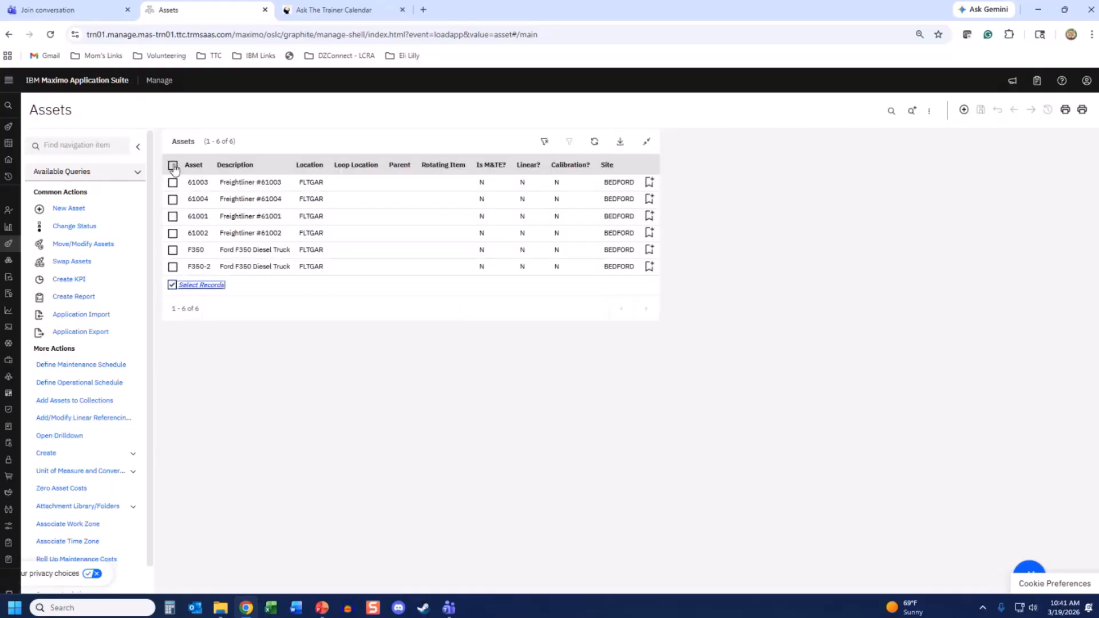
click(173, 166)
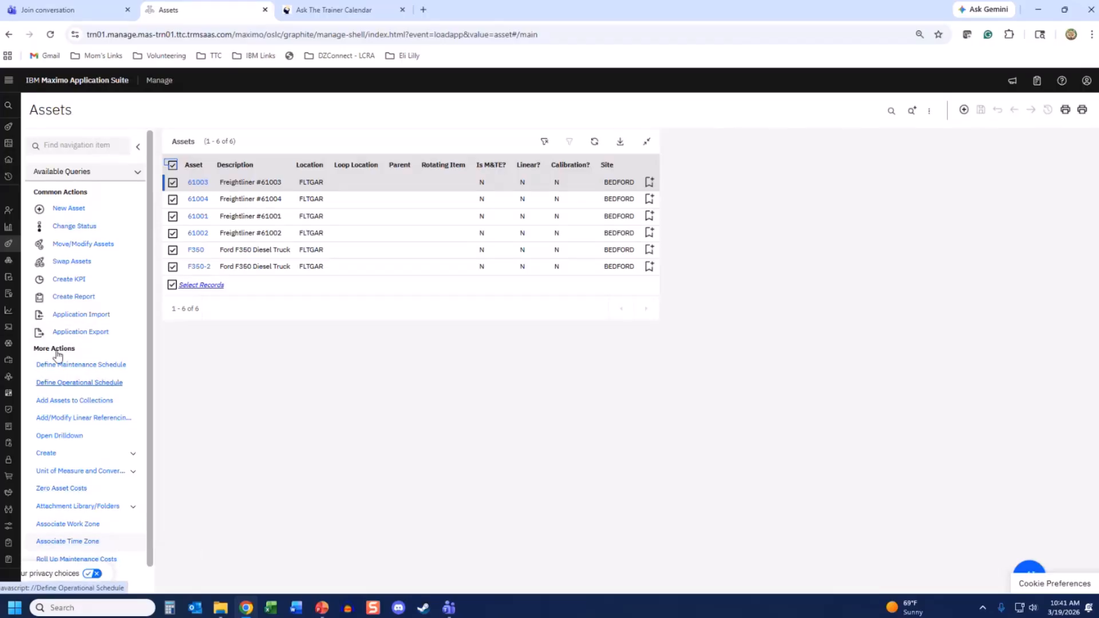
click(57, 145)
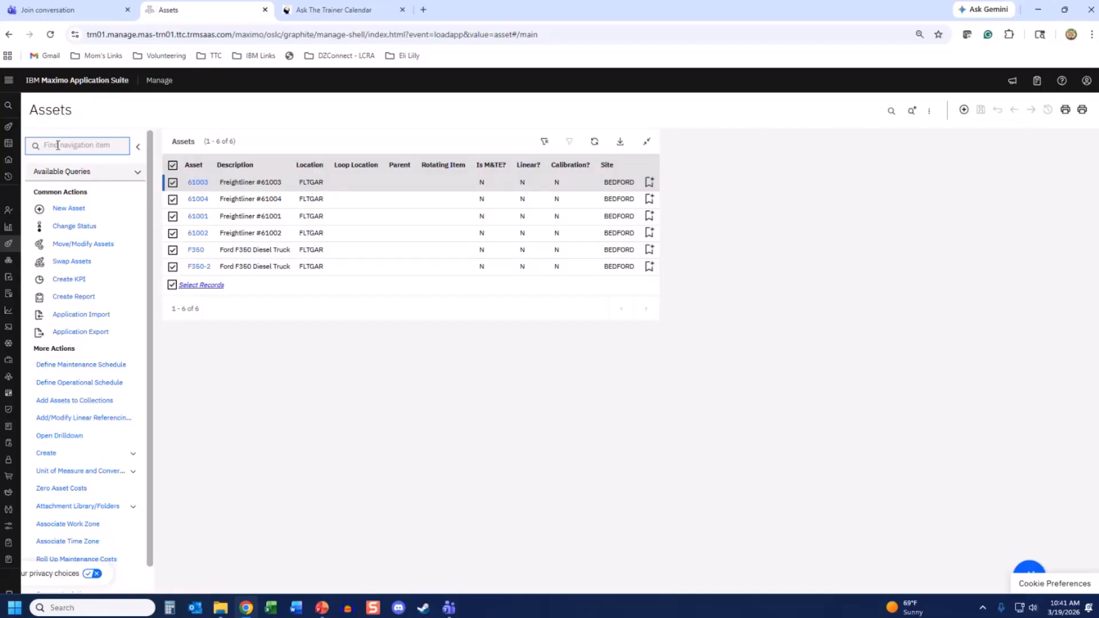
text(insp)
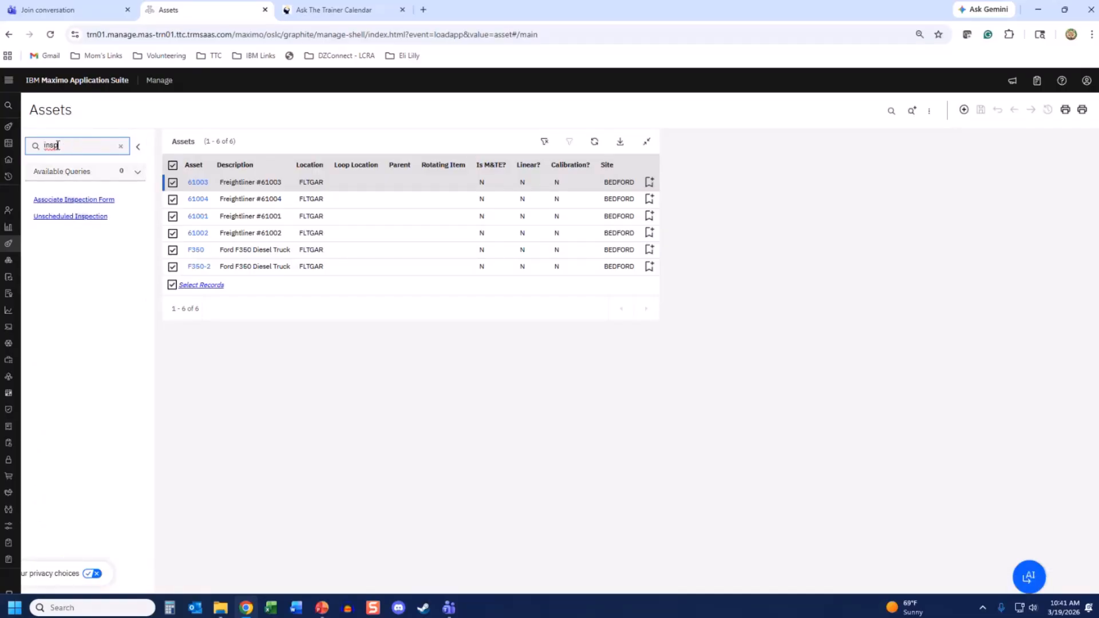
- Enter form 1015 in Associate Inspection Form and confirm it for the selected assets
click(67, 201)
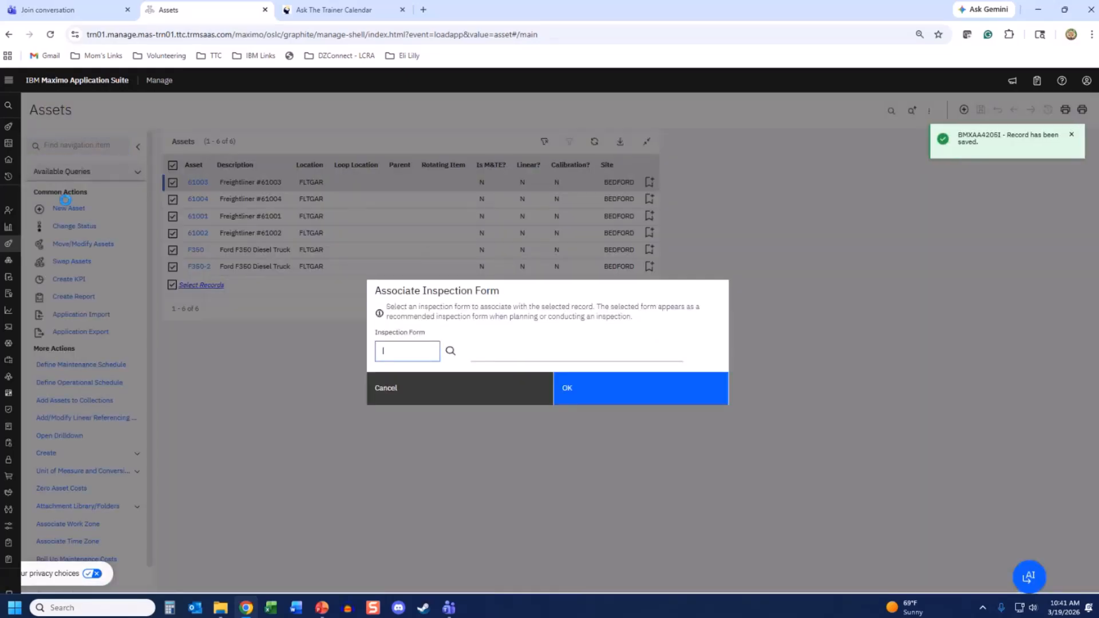
text(1015)
key(Tab)
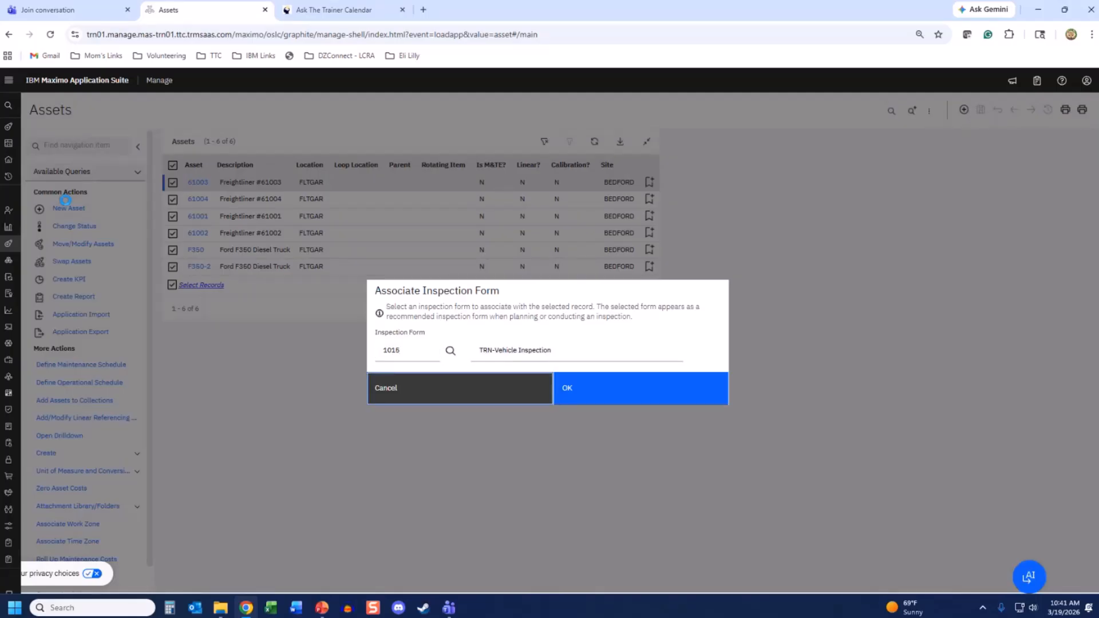
click(605, 387)
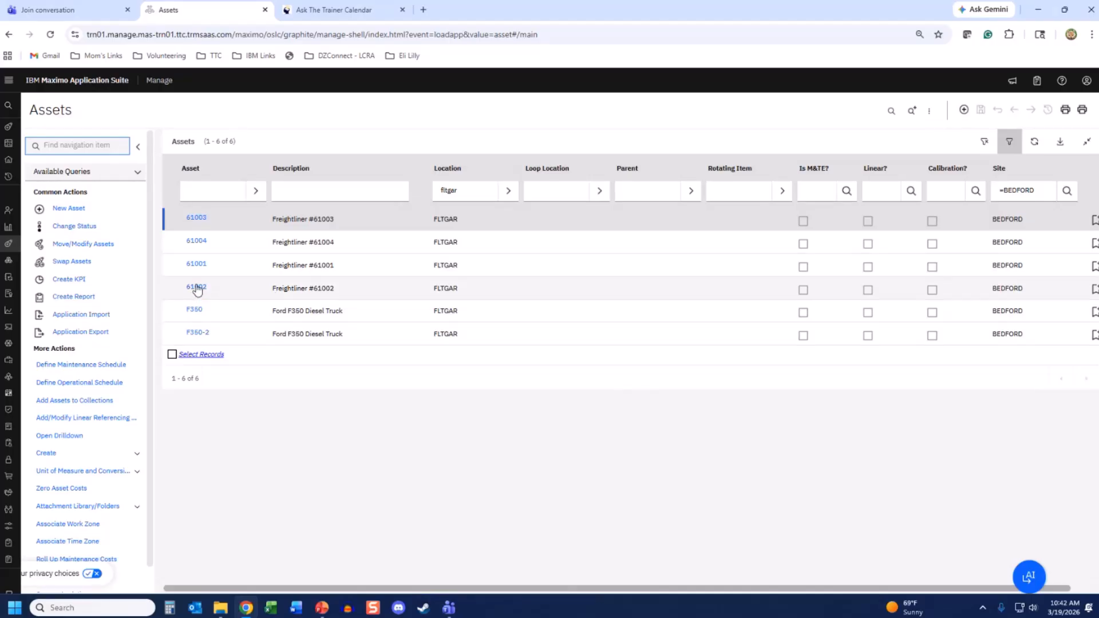
- Open asset 61002 (Freightliner #61002) and search its actions for 'insp'
click(197, 287)
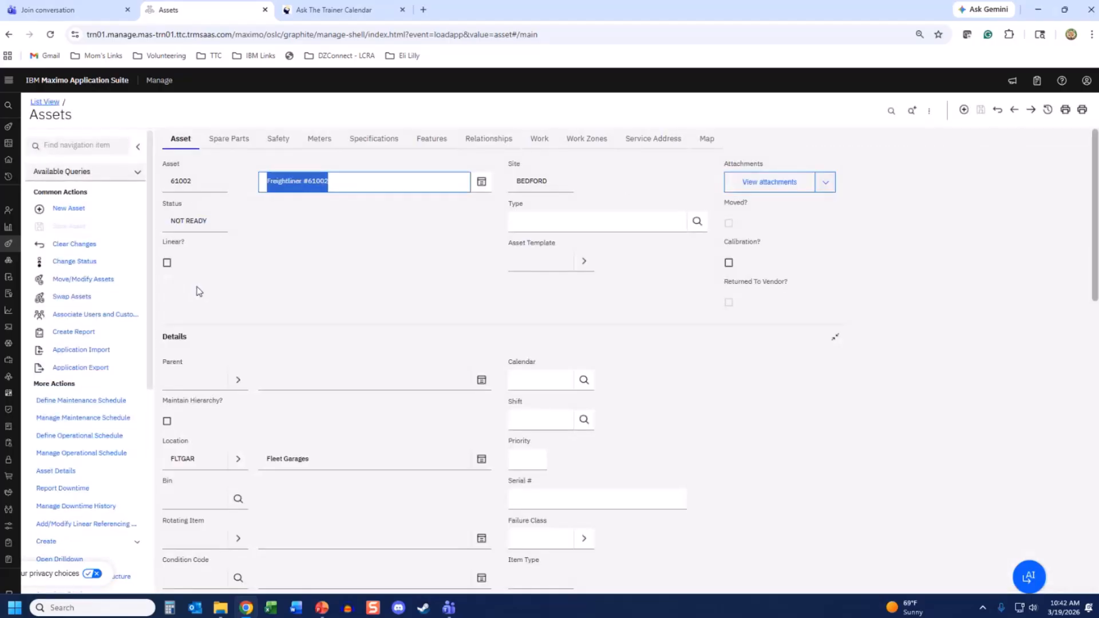
click(299, 252)
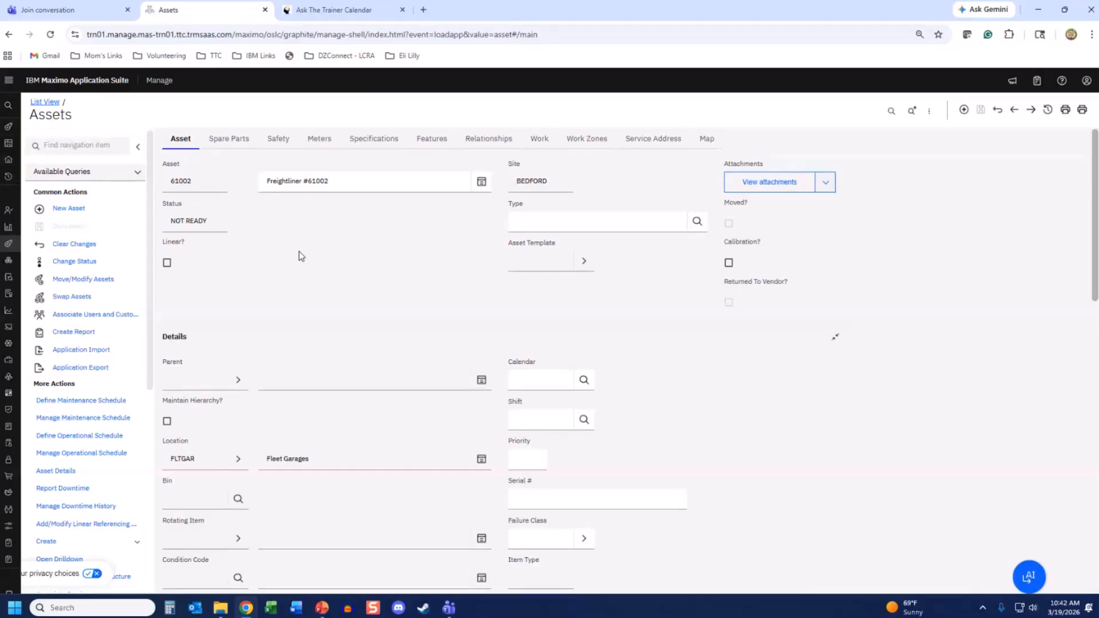
click(87, 144)
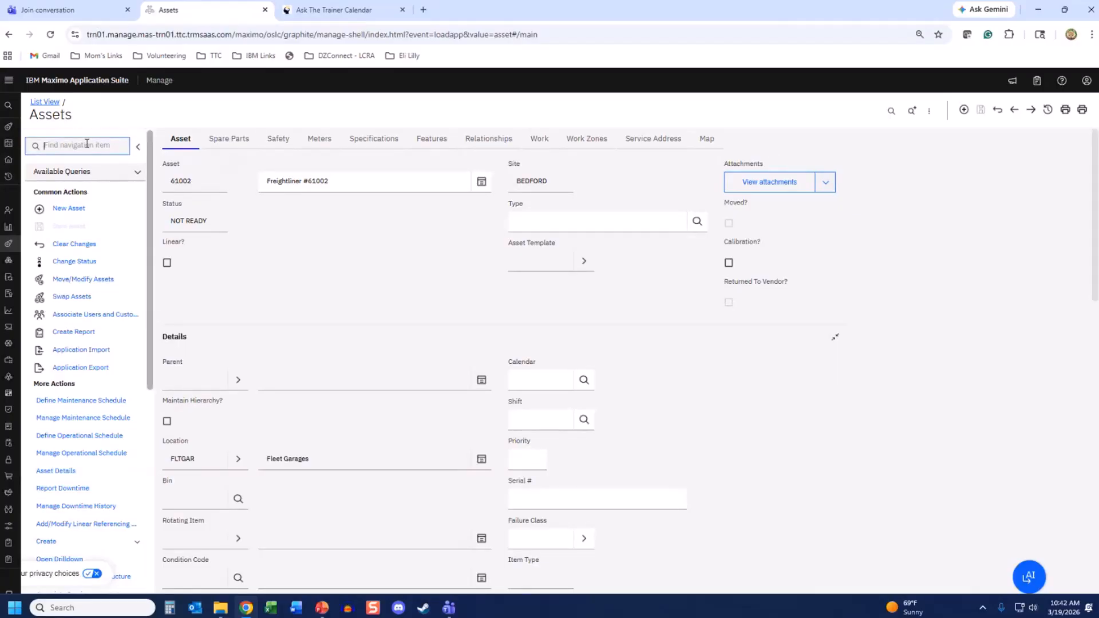
text(insp)
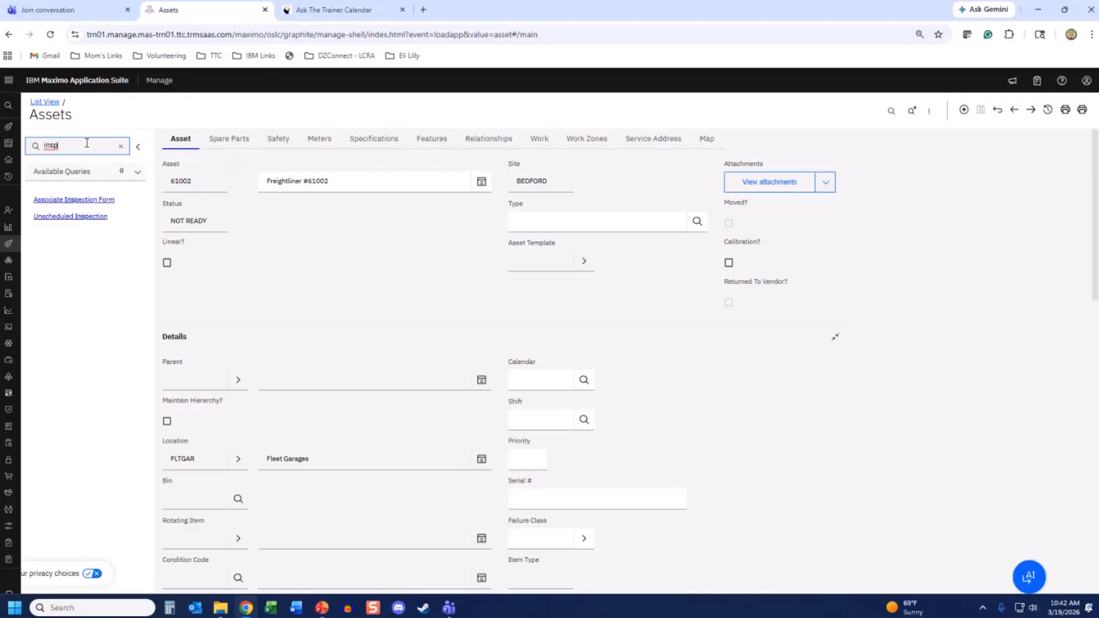
- Start an unscheduled inspection with form 1015, due 3/19/2026 10:42 AM
click(66, 217)
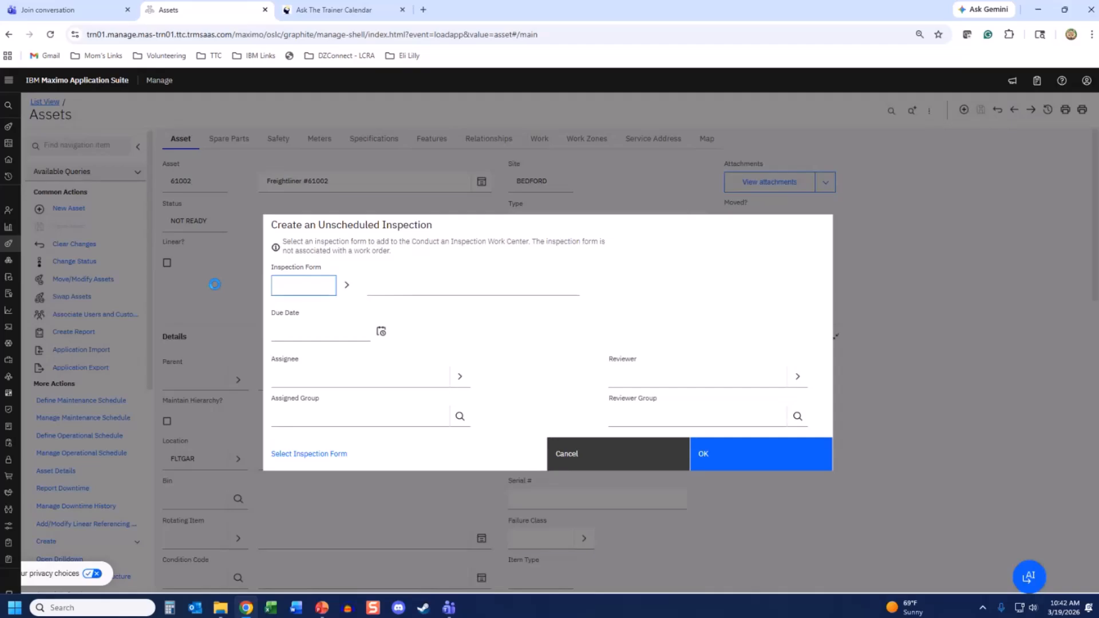
text(1015)
key(Tab)
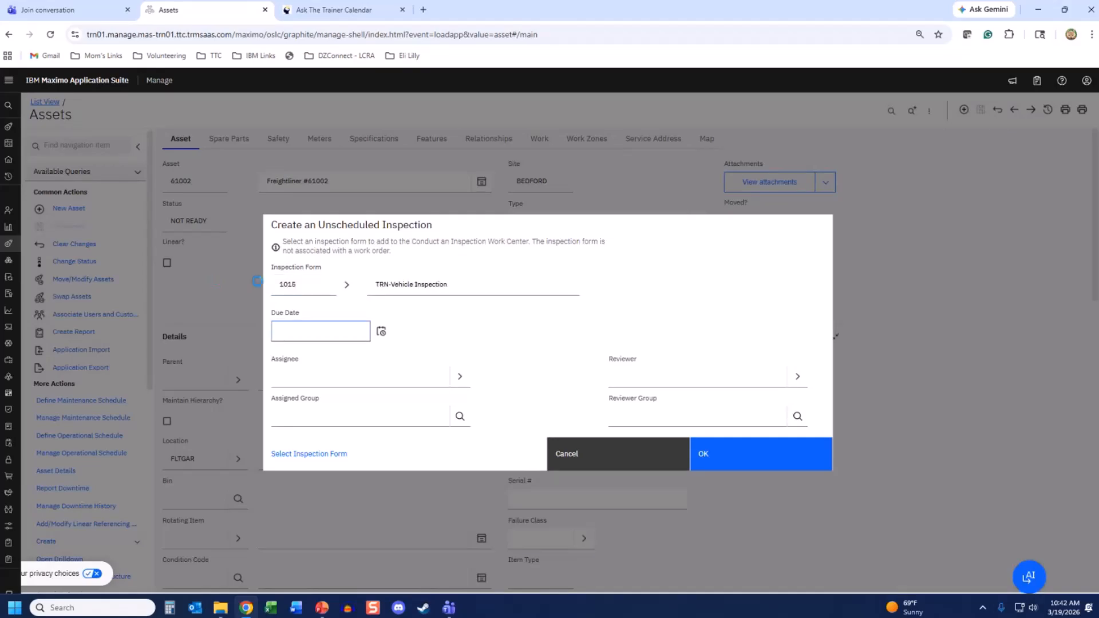
click(382, 331)
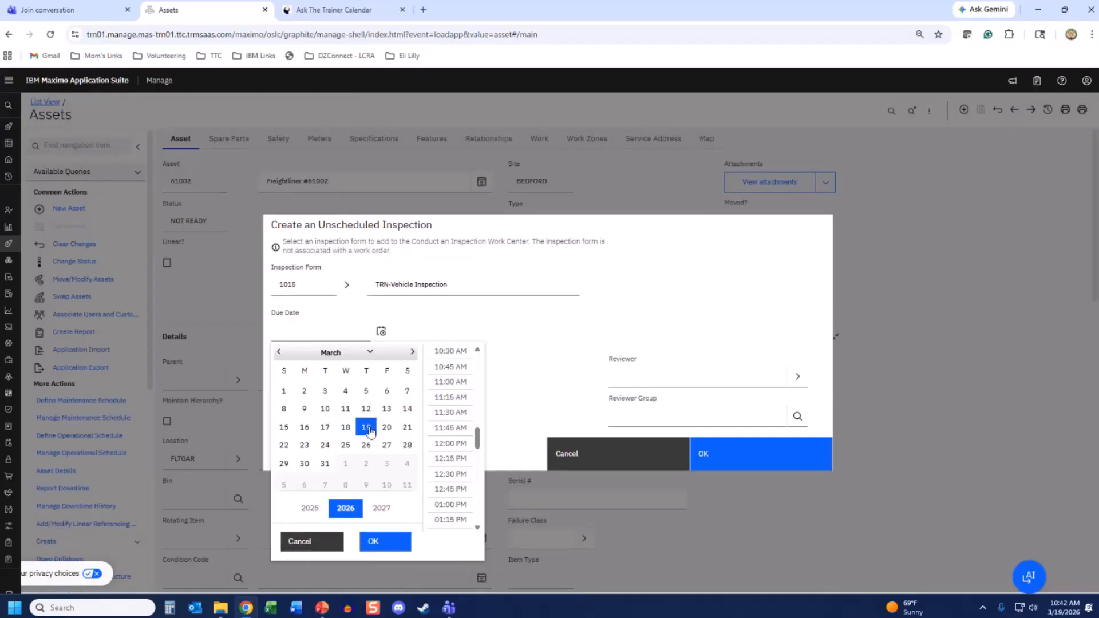
click(376, 543)
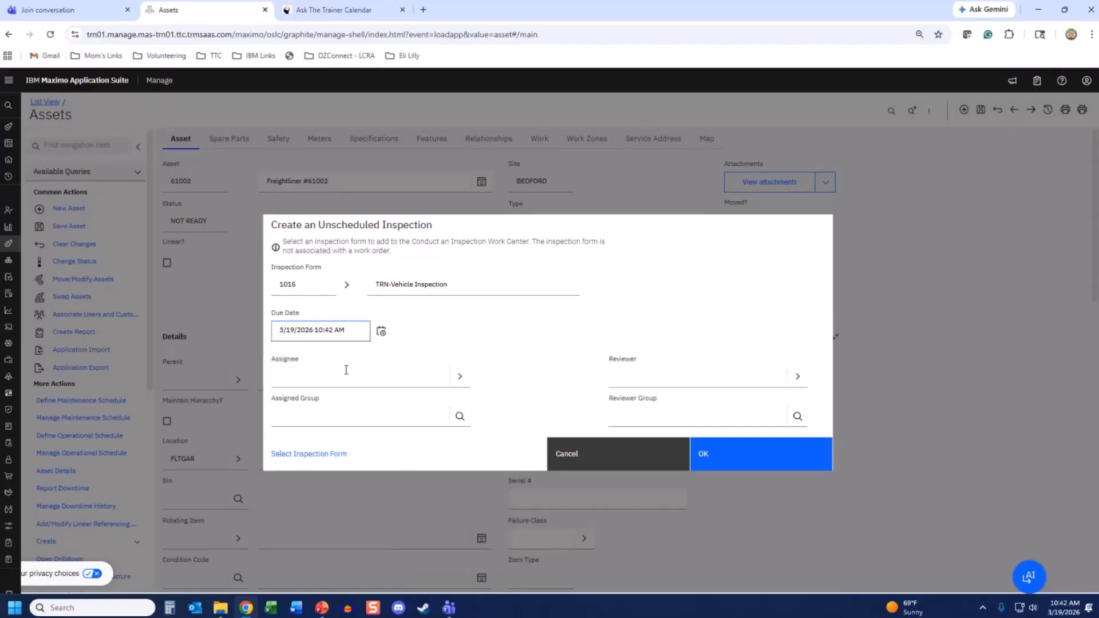
- Enter the assignee's and reviewer's user IDs and create the inspection
click(345, 370)
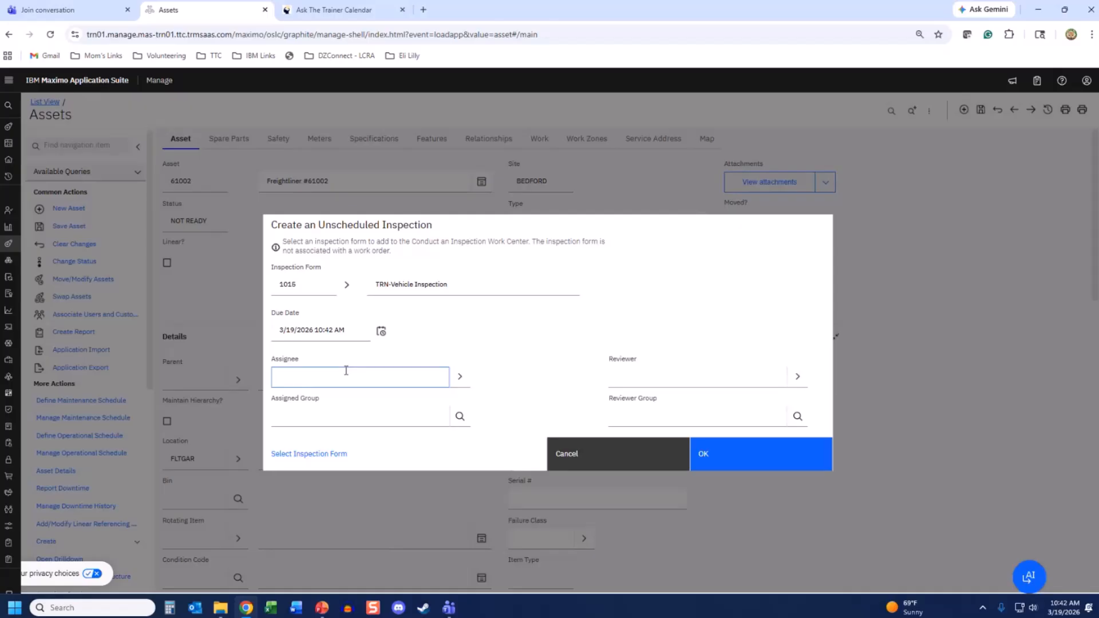
key(Tab)
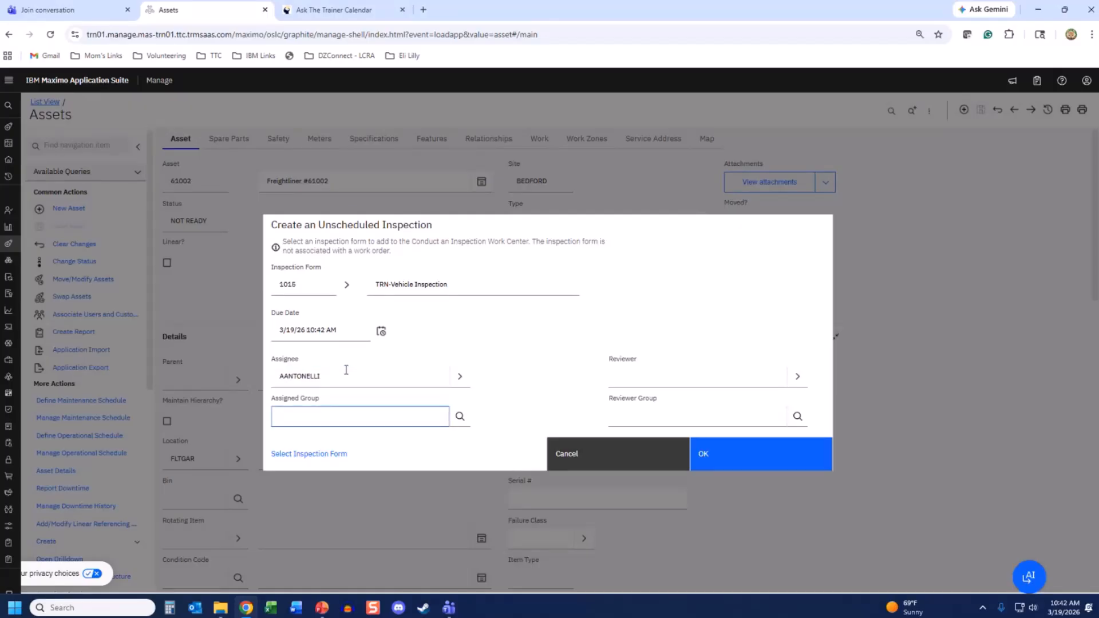
click(639, 384)
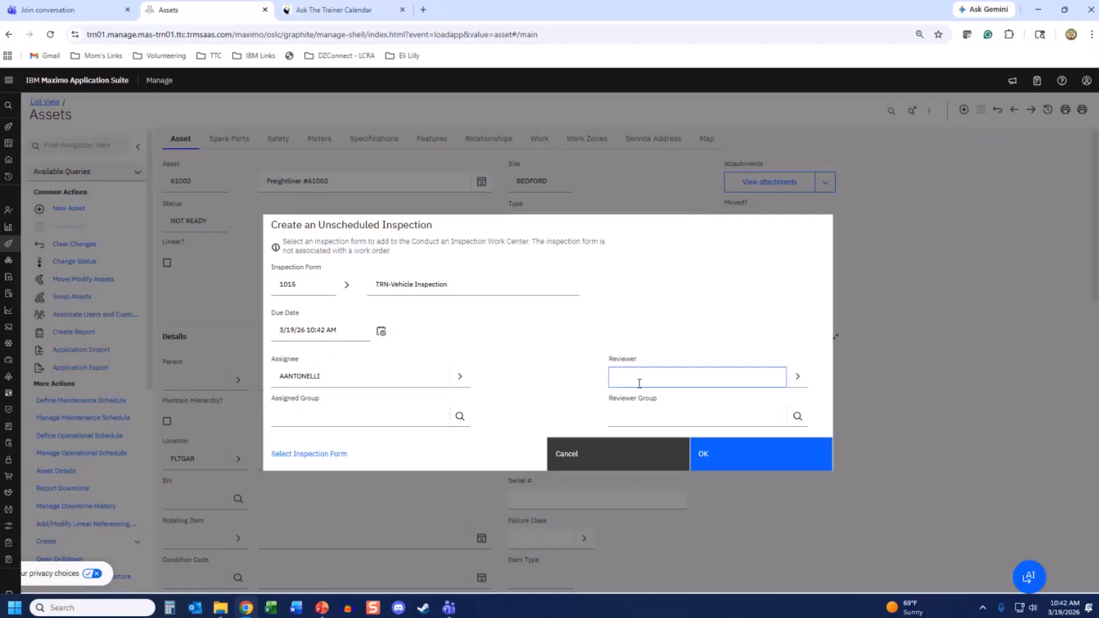
key(Tab)
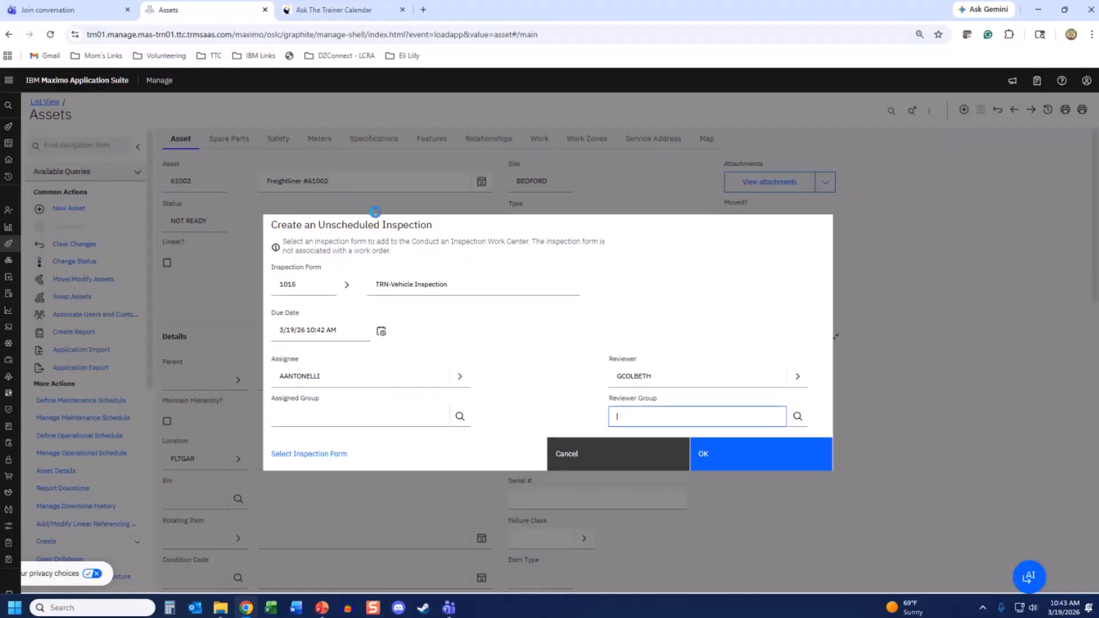
click(586, 79)
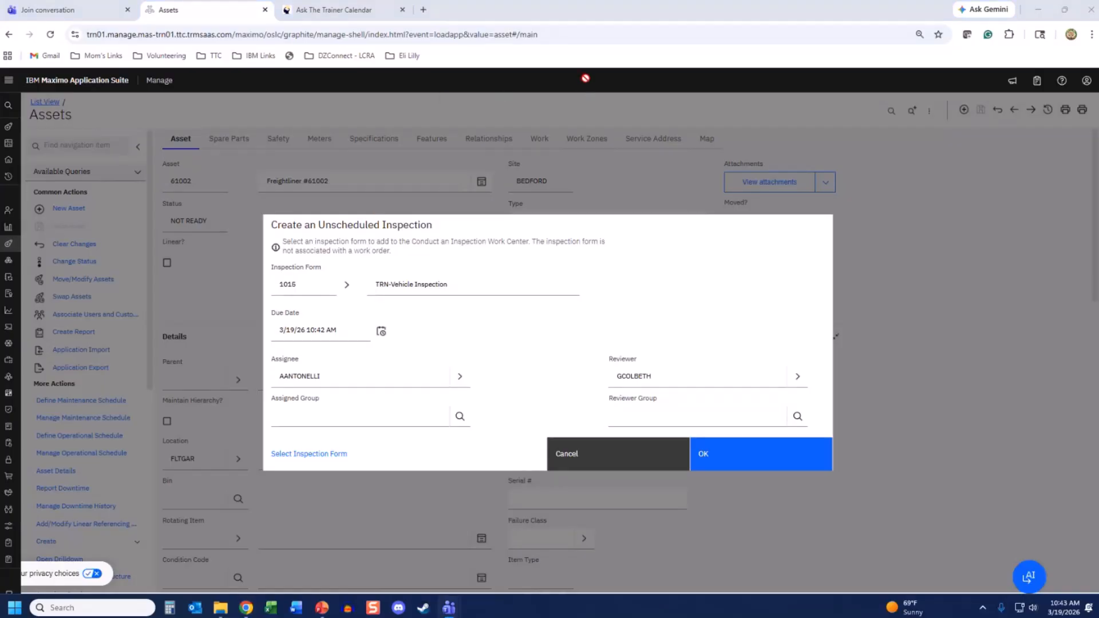
click(716, 456)
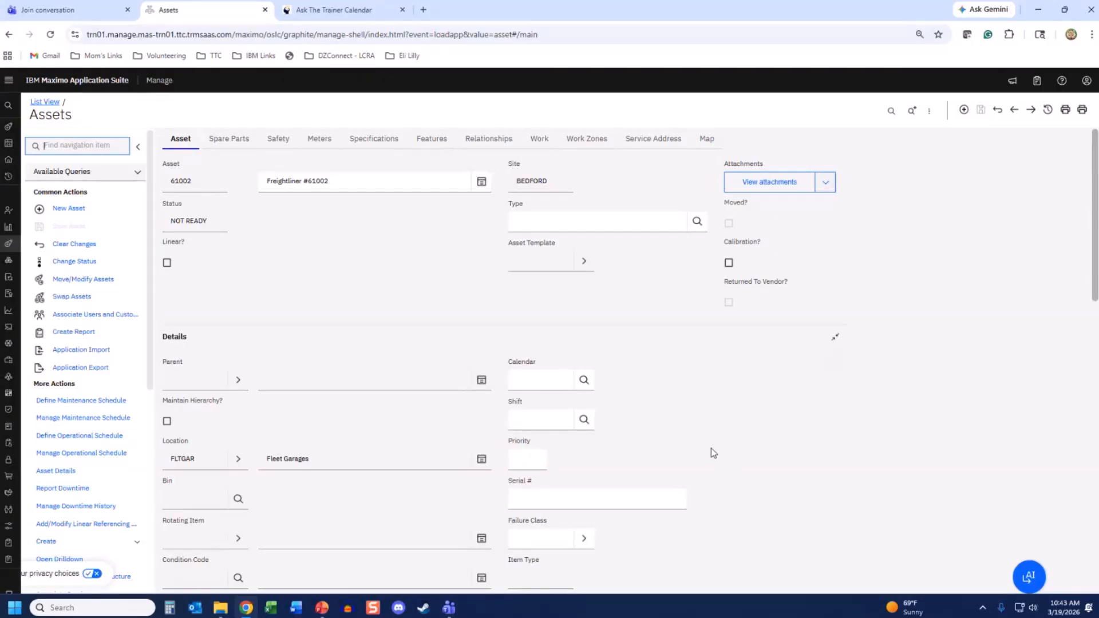
- Expand Work Orders > Role Based Applications, then the Inspections and Technician groups
mouse_move(3, 448)
scroll(11, 447, down, 1)
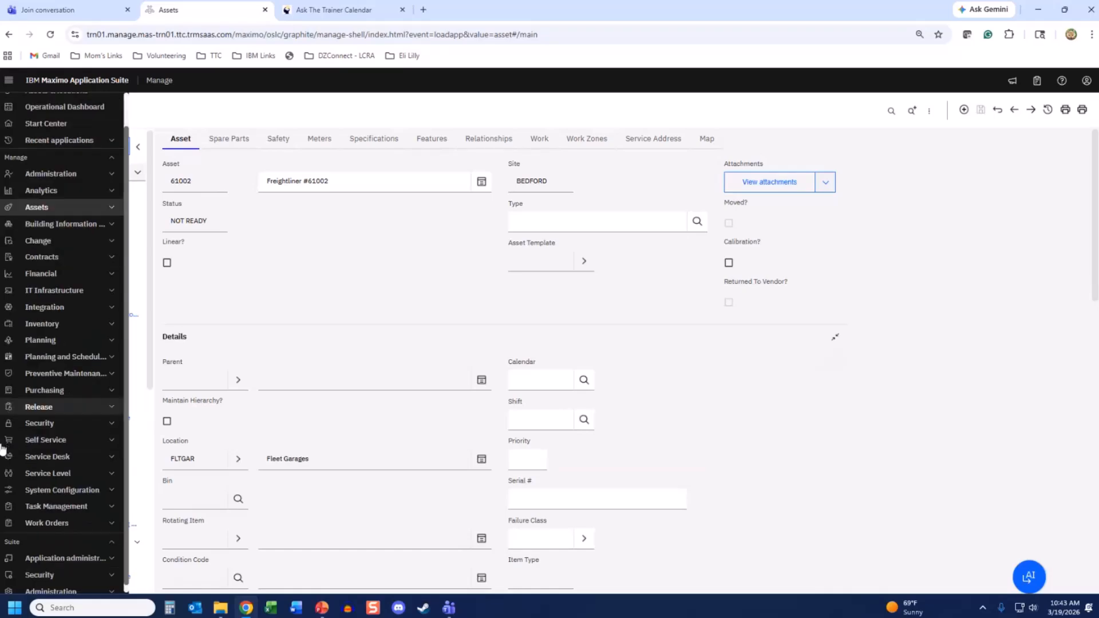
click(47, 516)
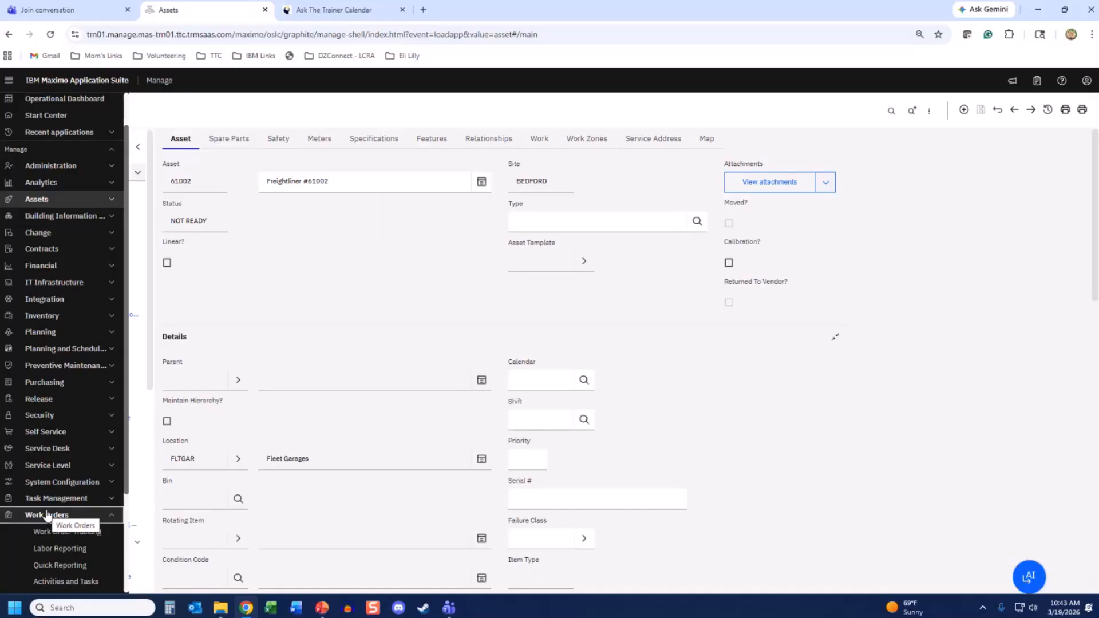
scroll(47, 516, down, 3)
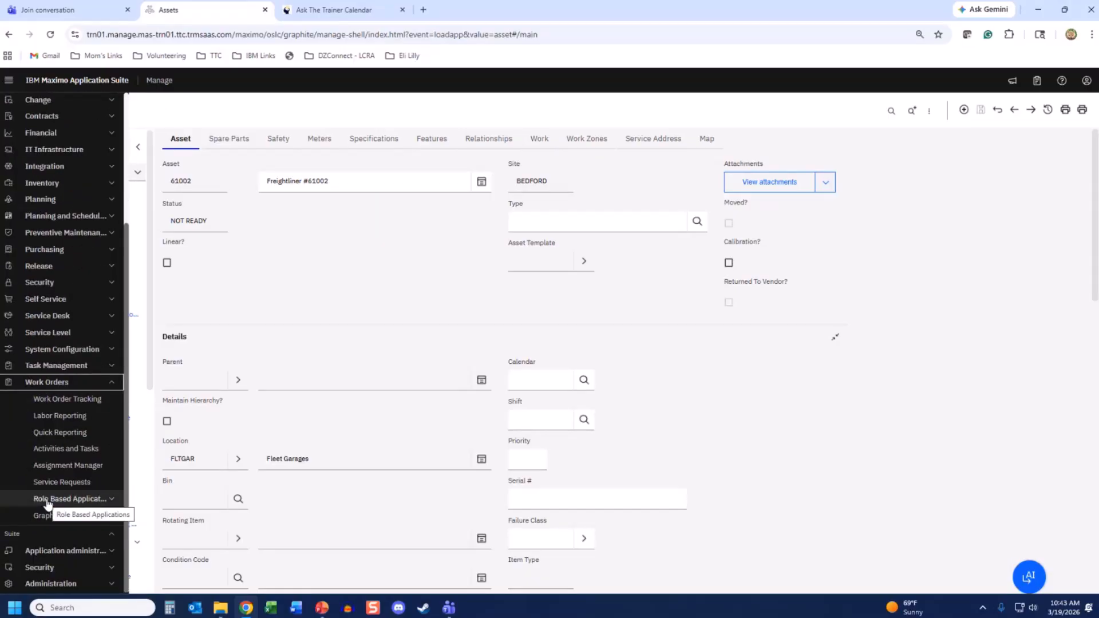
click(48, 499)
scroll(48, 504, down, 2)
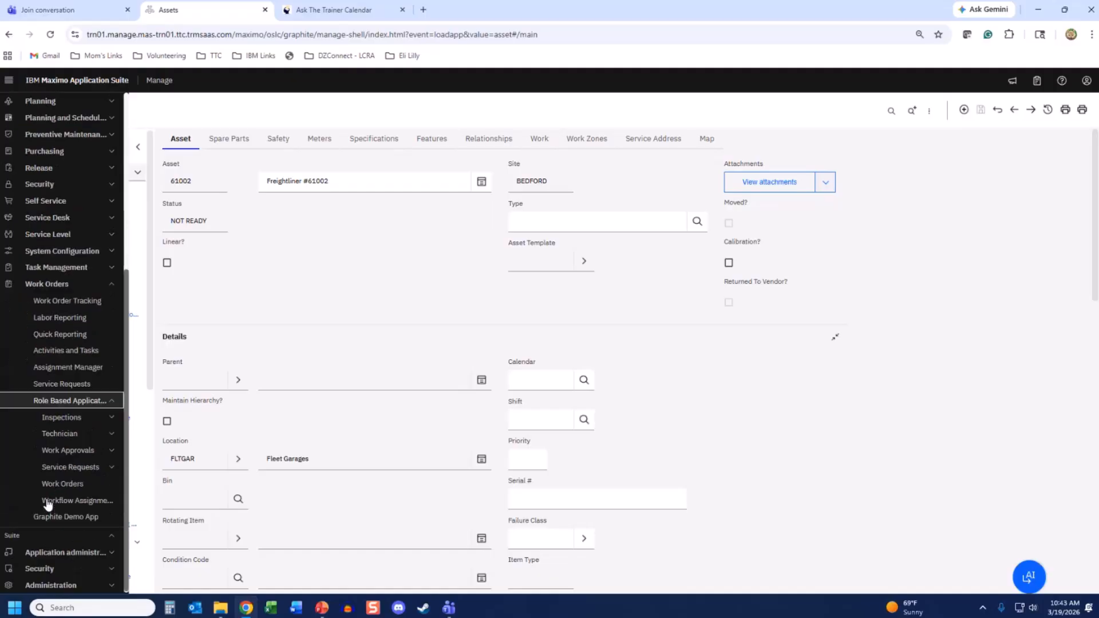
click(50, 418)
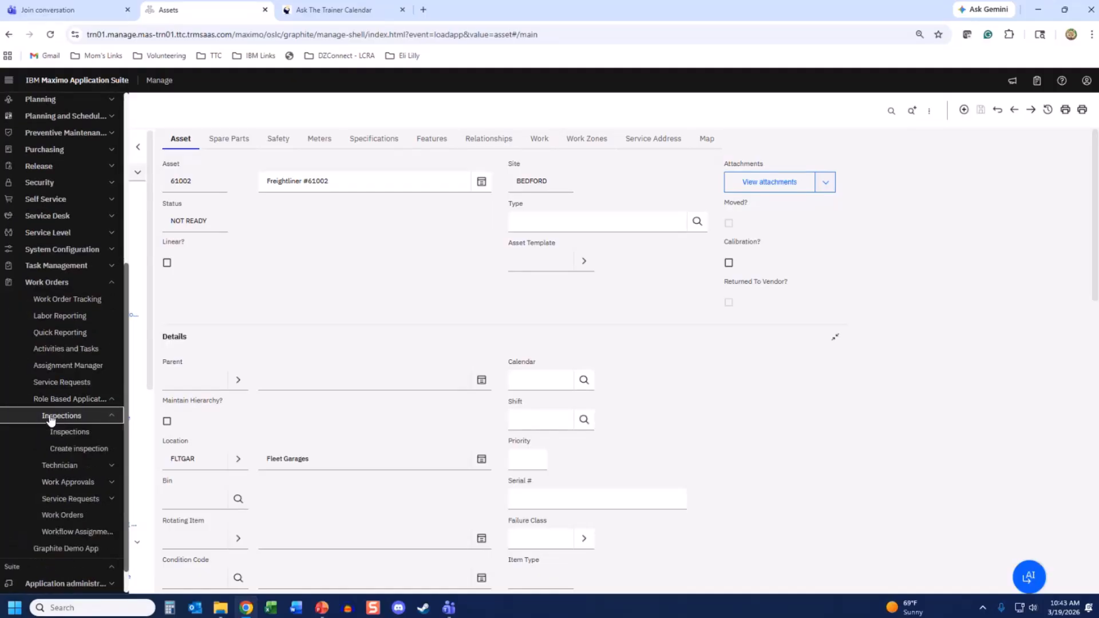
click(63, 468)
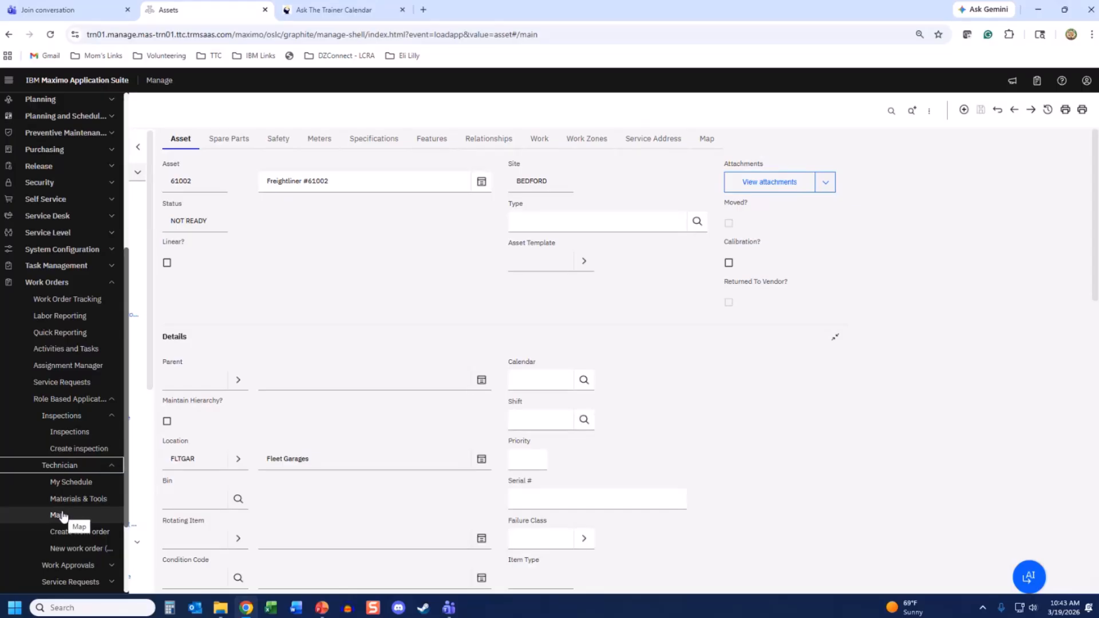
- Check the pending inspection in Inspections, then go to the technician's My Schedule
click(70, 433)
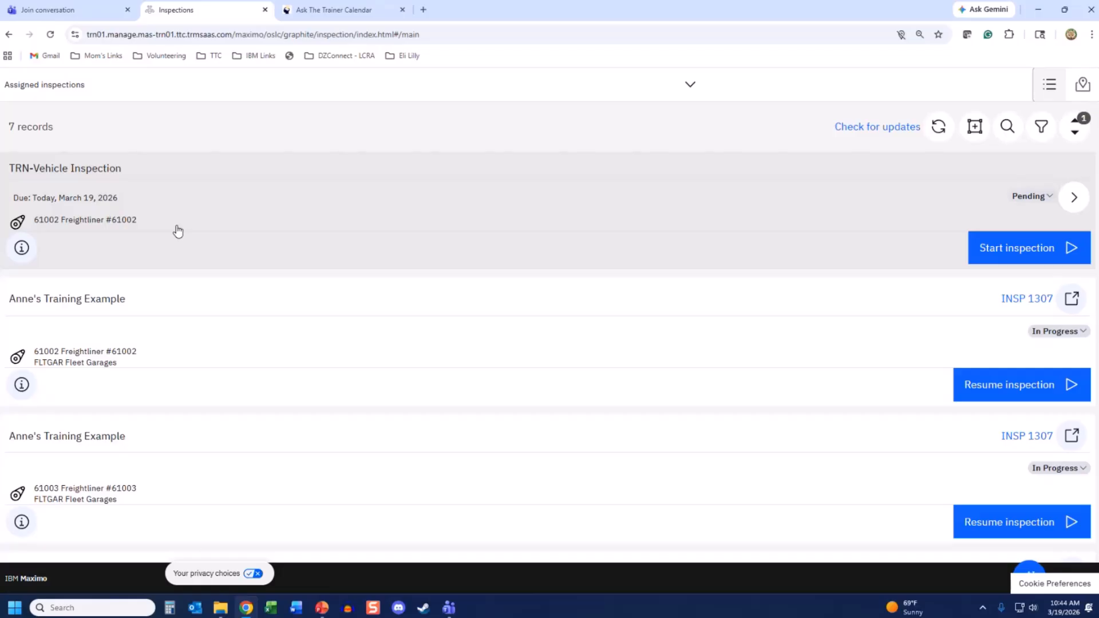
click(1078, 573)
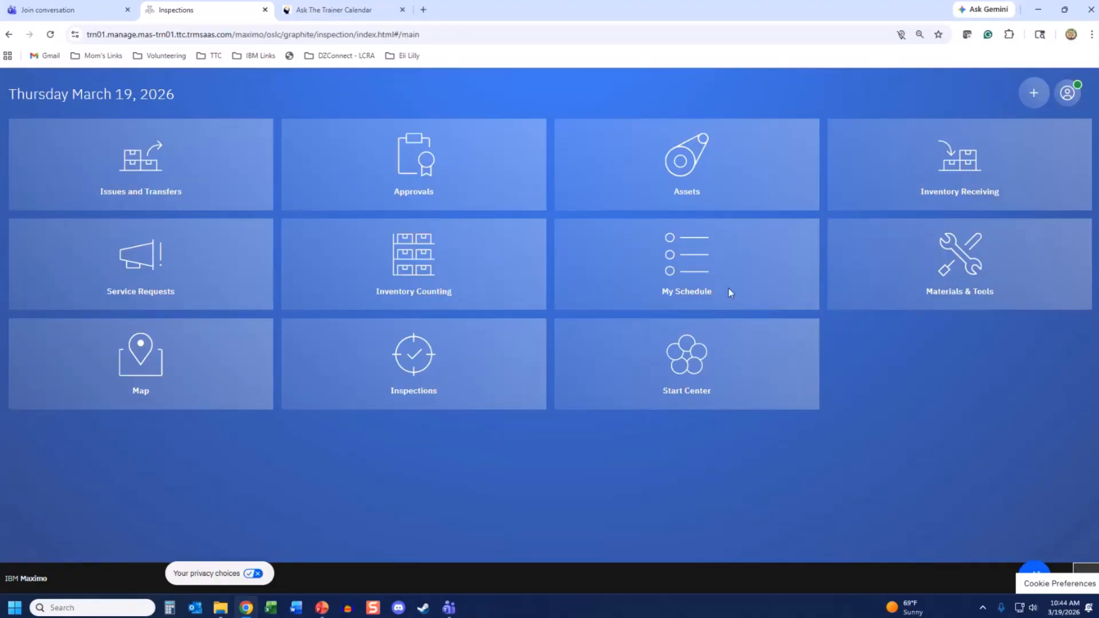
click(713, 273)
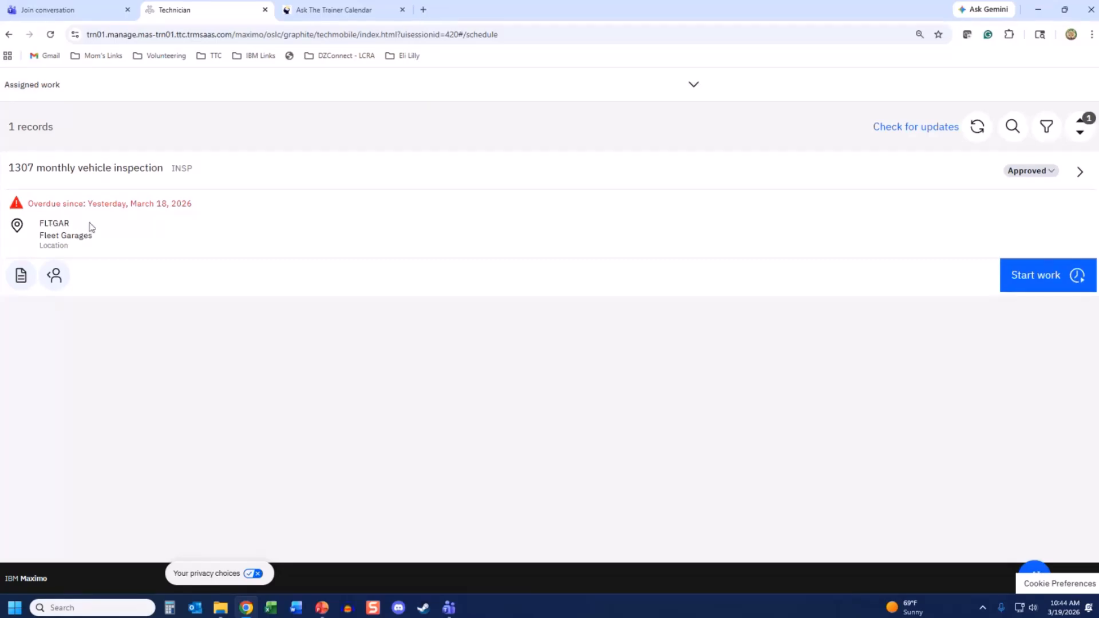
- Switch the schedule view to PMs due this week and back to Assigned work, then check for updates
click(695, 87)
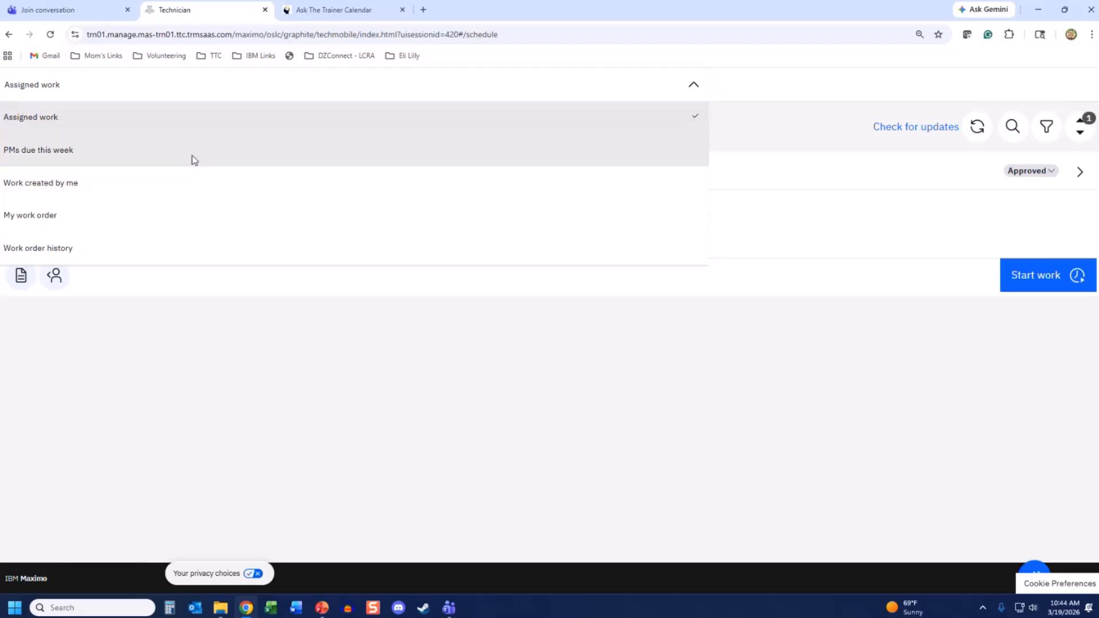
click(192, 160)
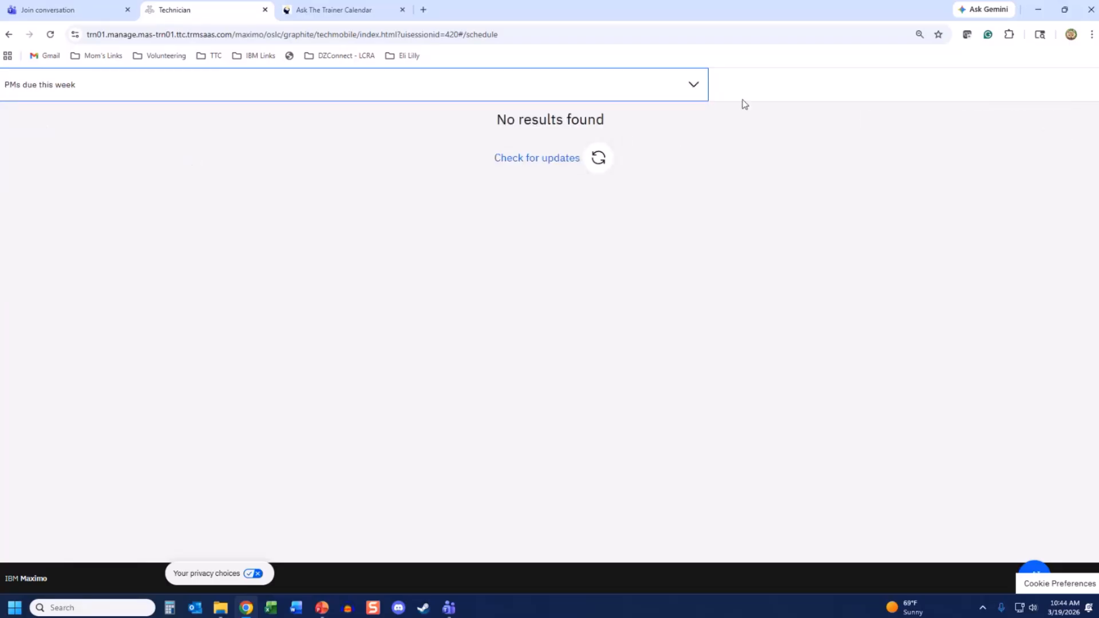
click(693, 87)
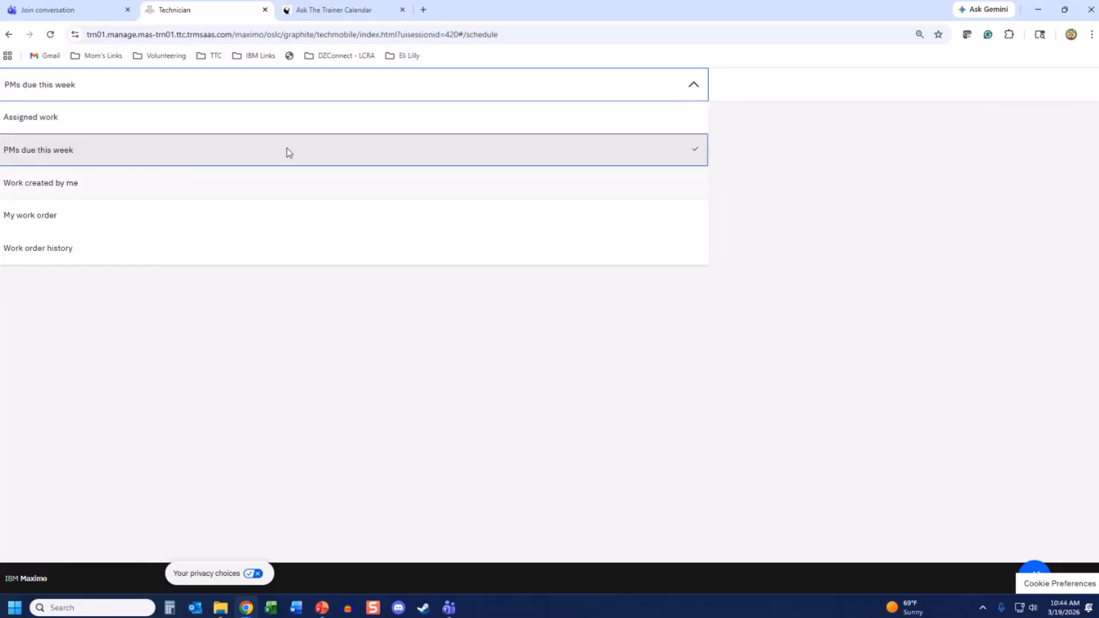
click(272, 122)
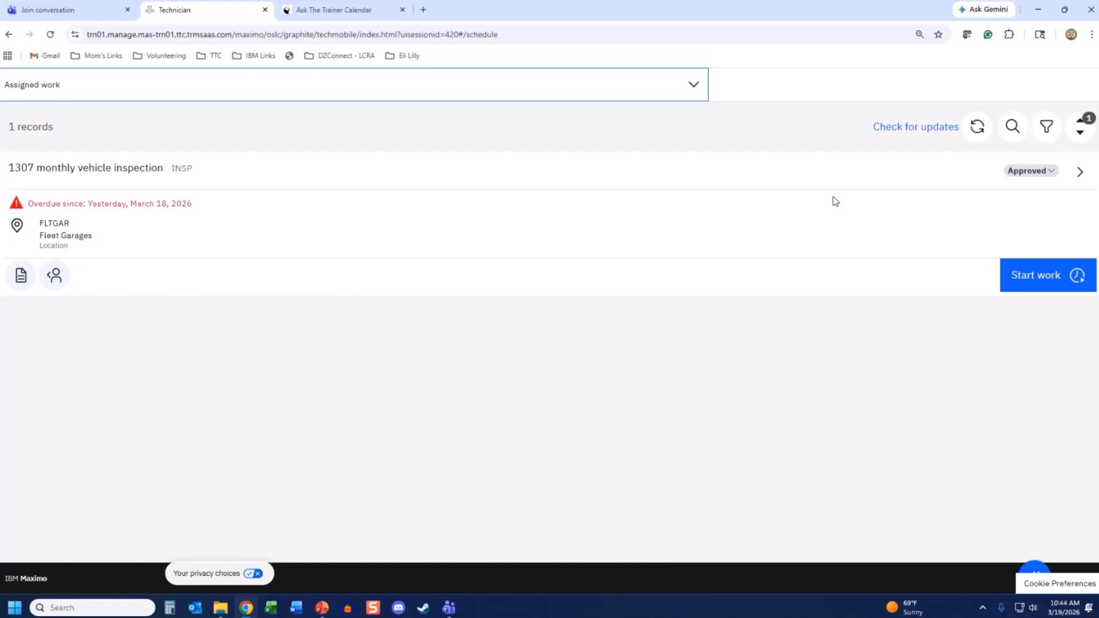
click(915, 129)
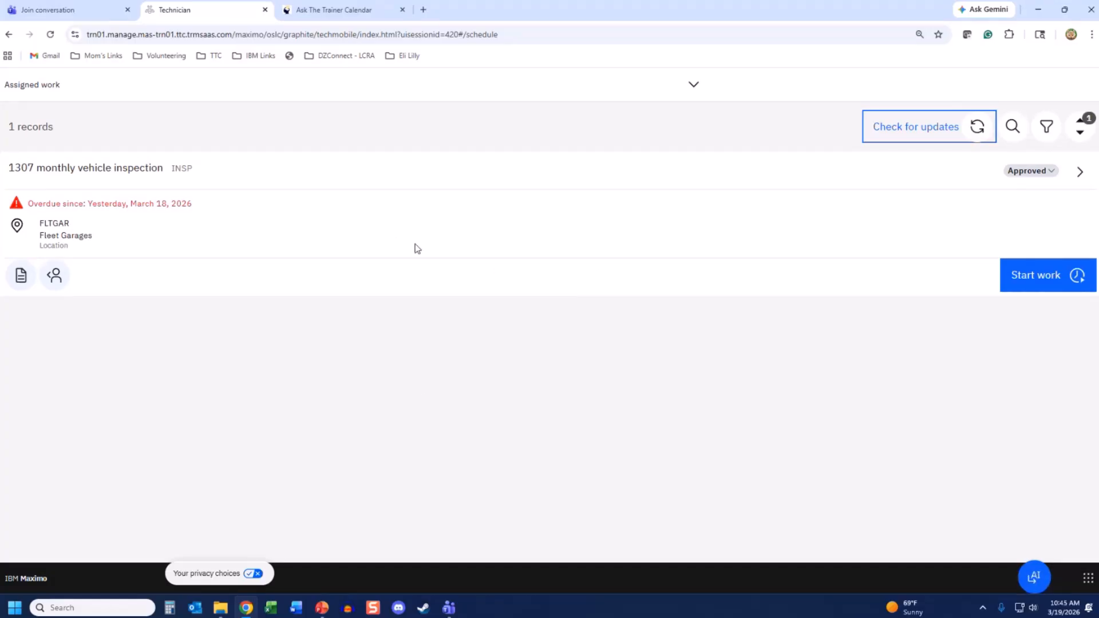
click(1087, 579)
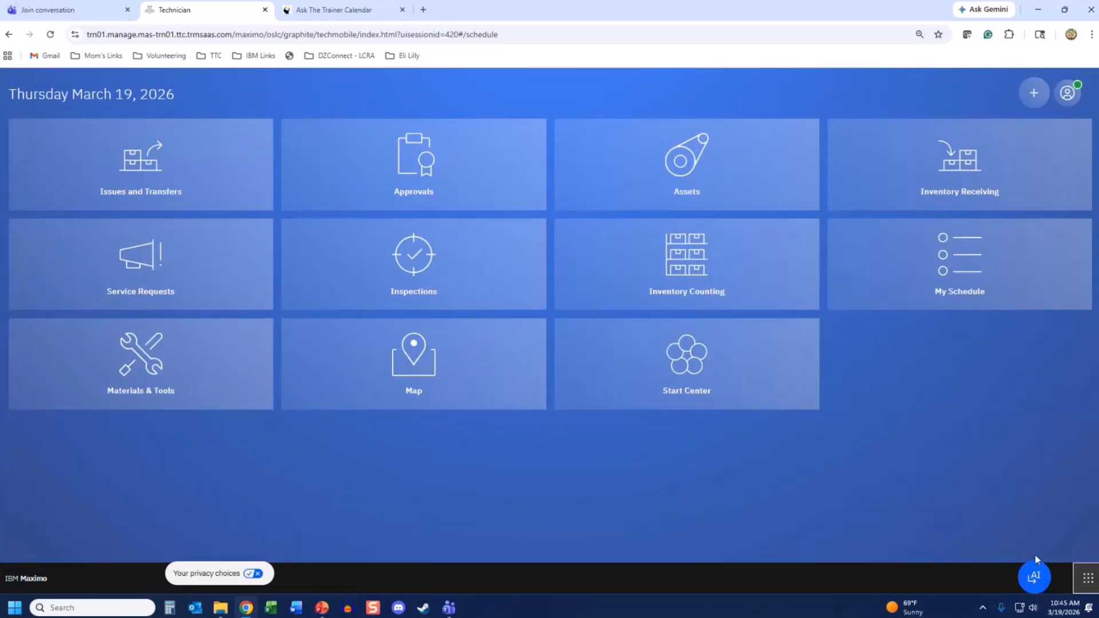
- Open Inspections and start the pending TRN-Vehicle Inspection for Freightliner #61002
click(411, 269)
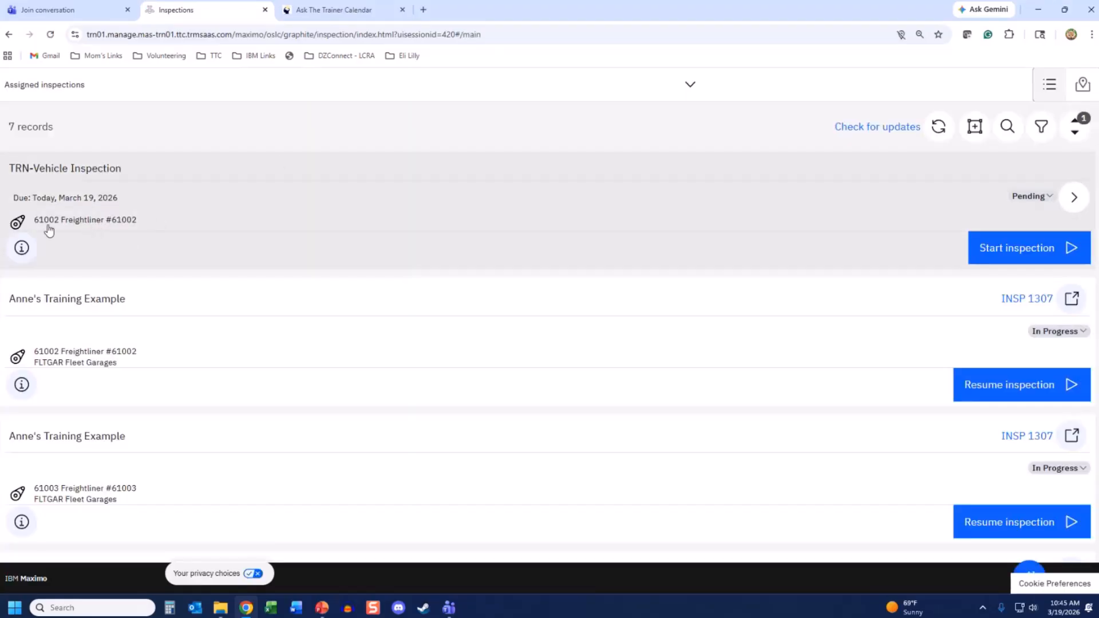
click(1021, 251)
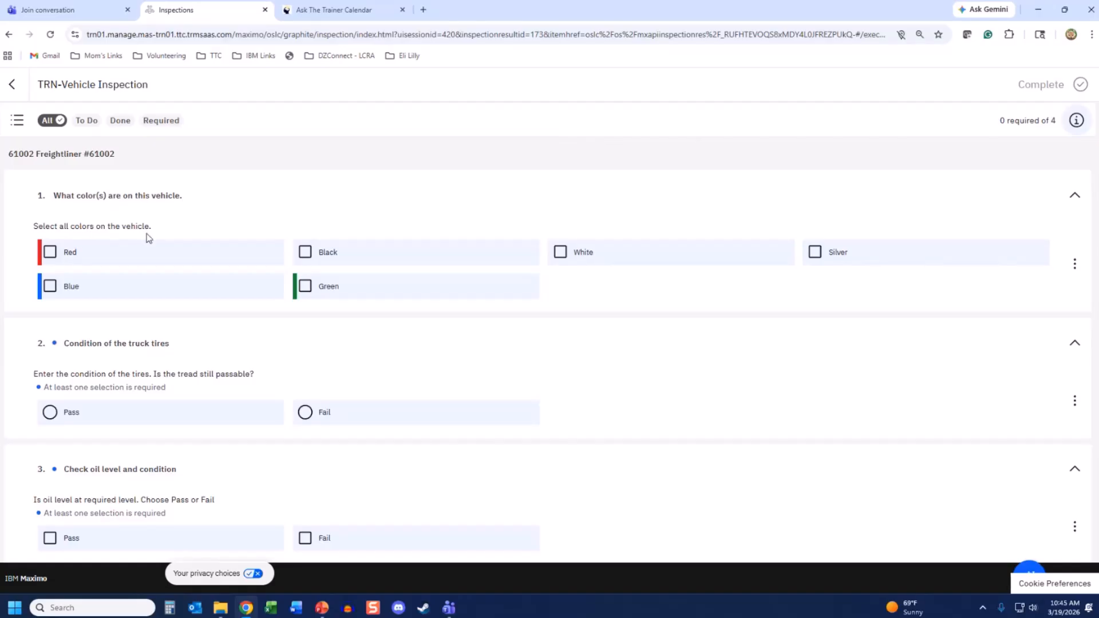
- Choose Red, Black and Silver colours, fail the tires, and pass oil, windshield and radiator
click(50, 252)
click(305, 255)
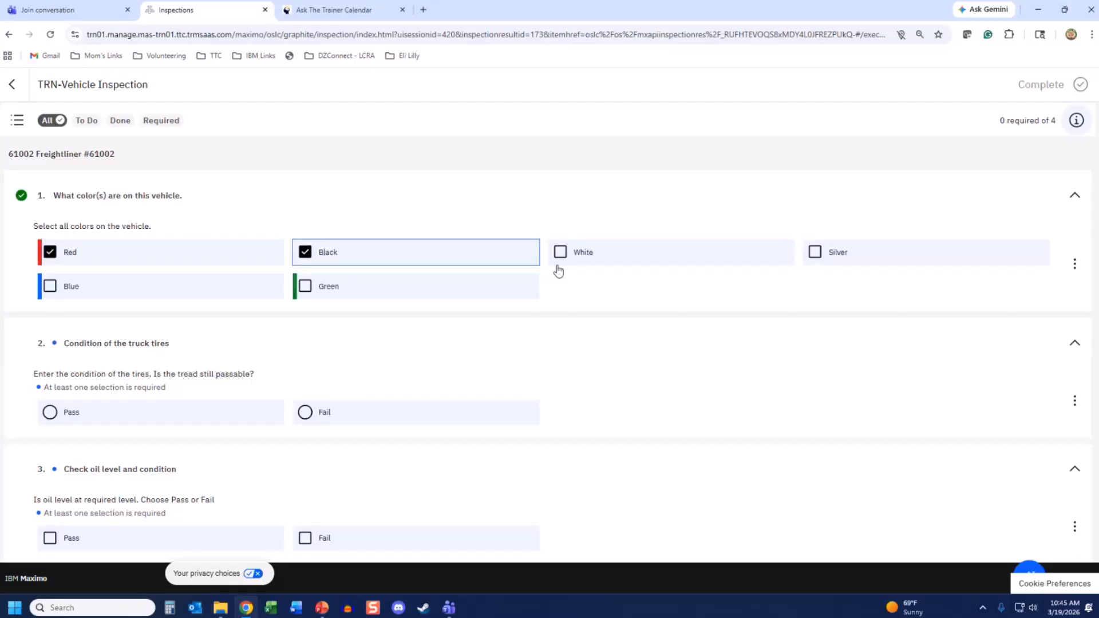
click(818, 254)
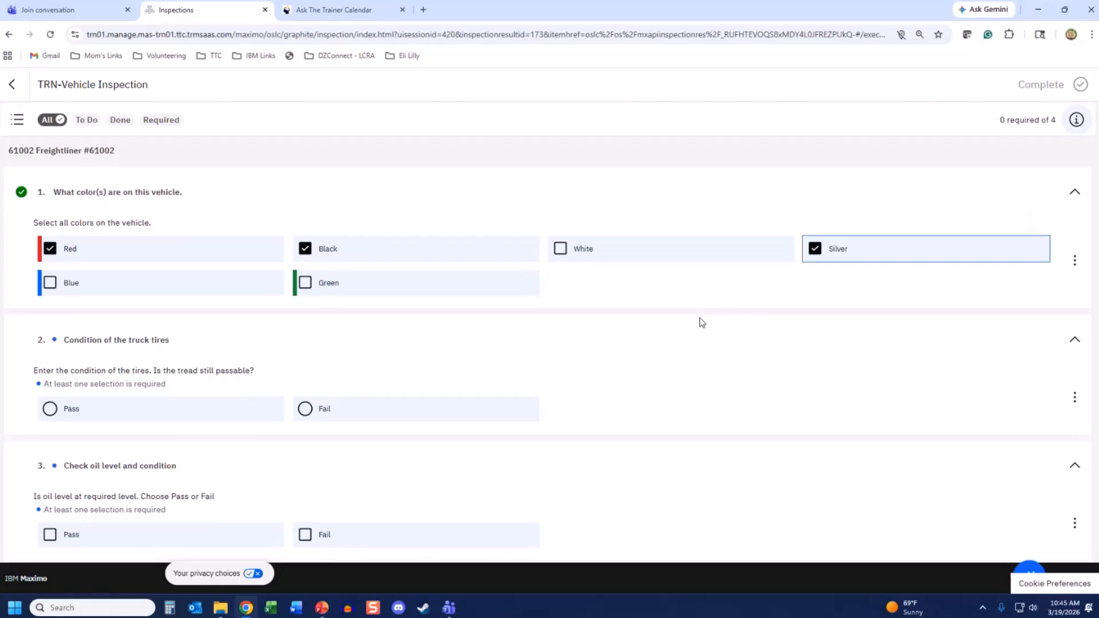
scroll(700, 321, down, 2)
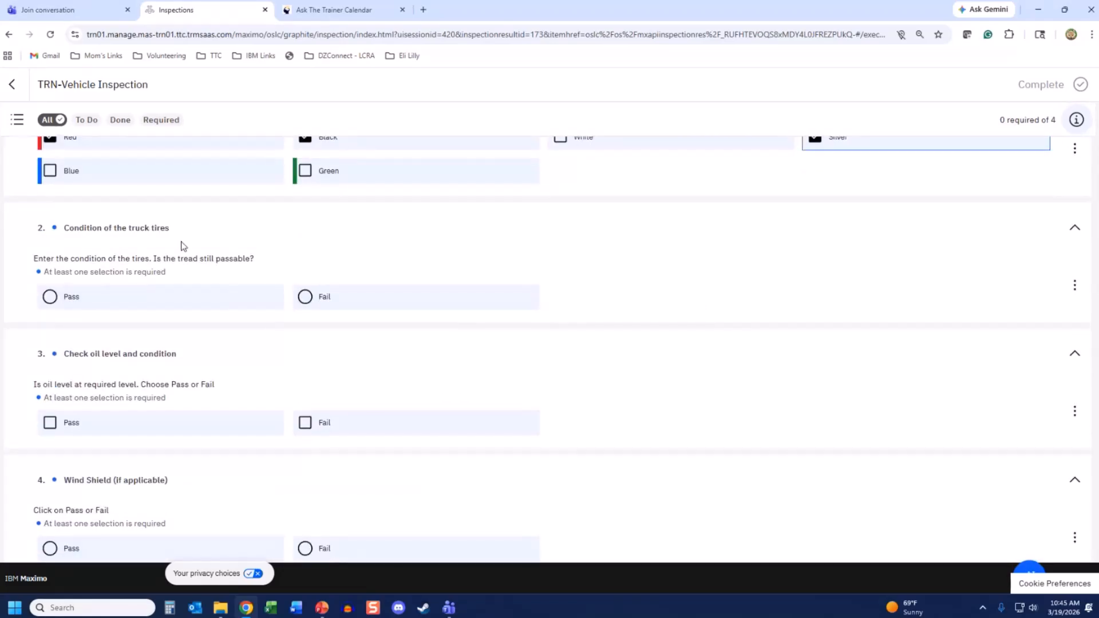
click(307, 298)
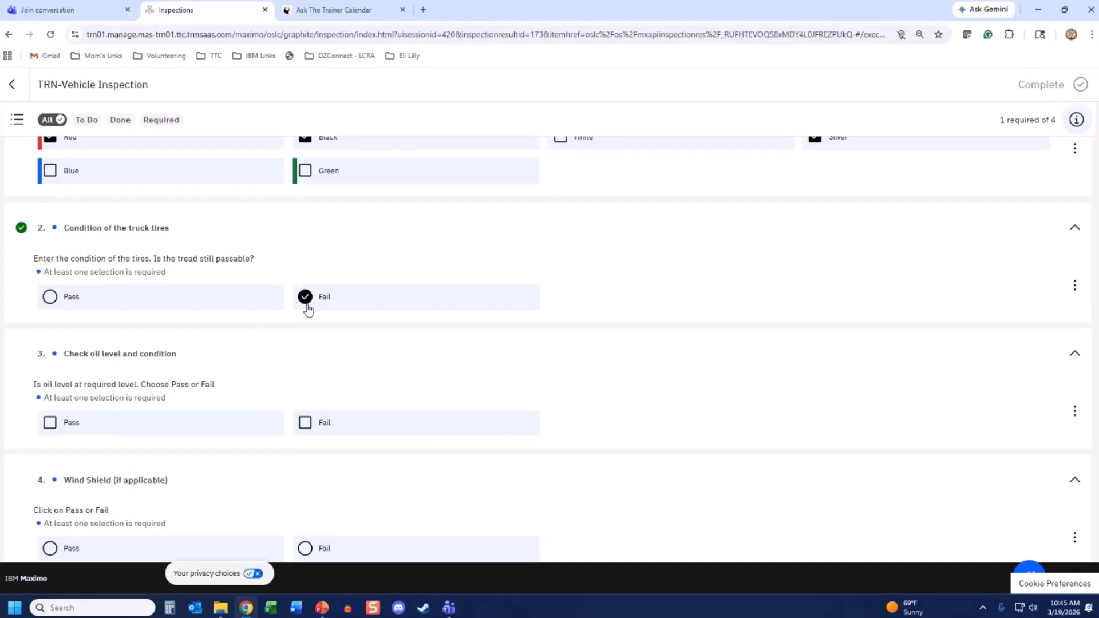
scroll(308, 310, down, 2)
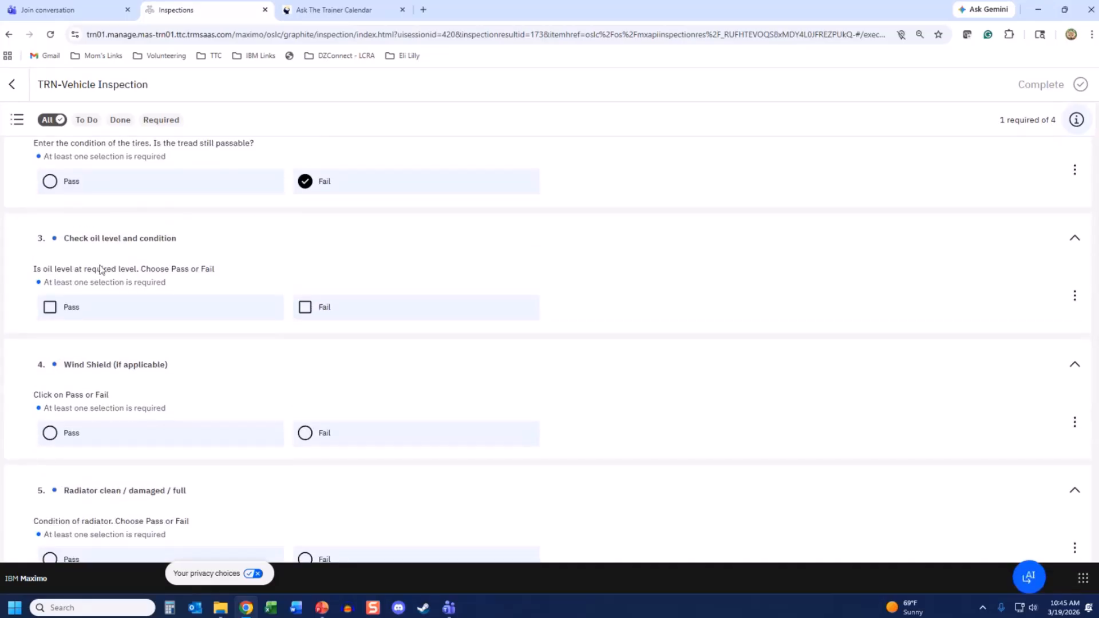
click(50, 308)
scroll(93, 362, down, 2)
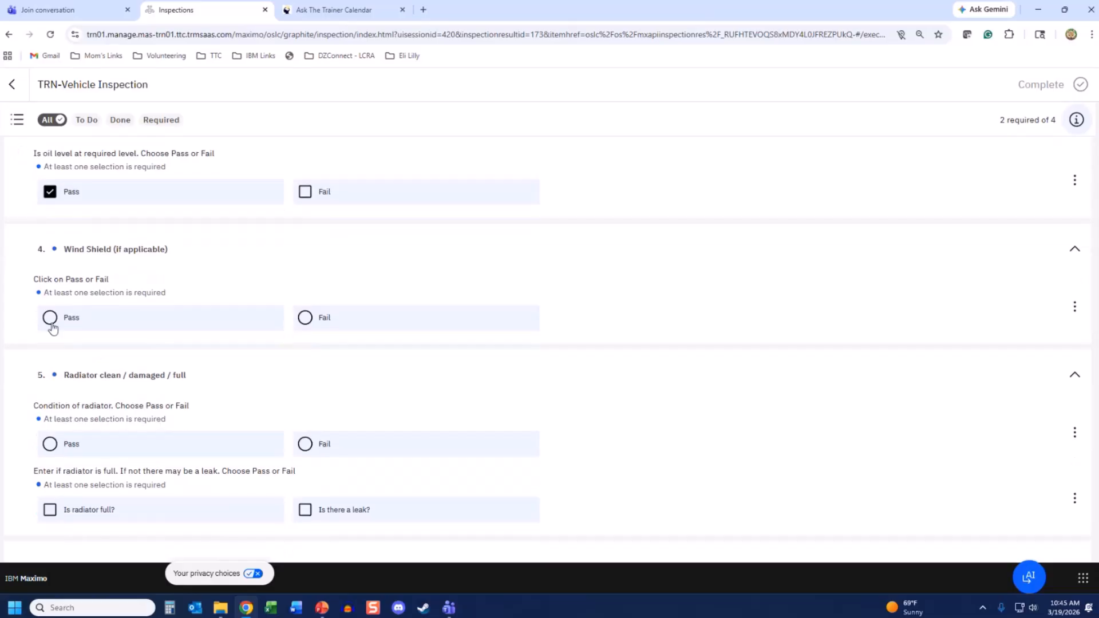
click(50, 316)
scroll(156, 350, down, 2)
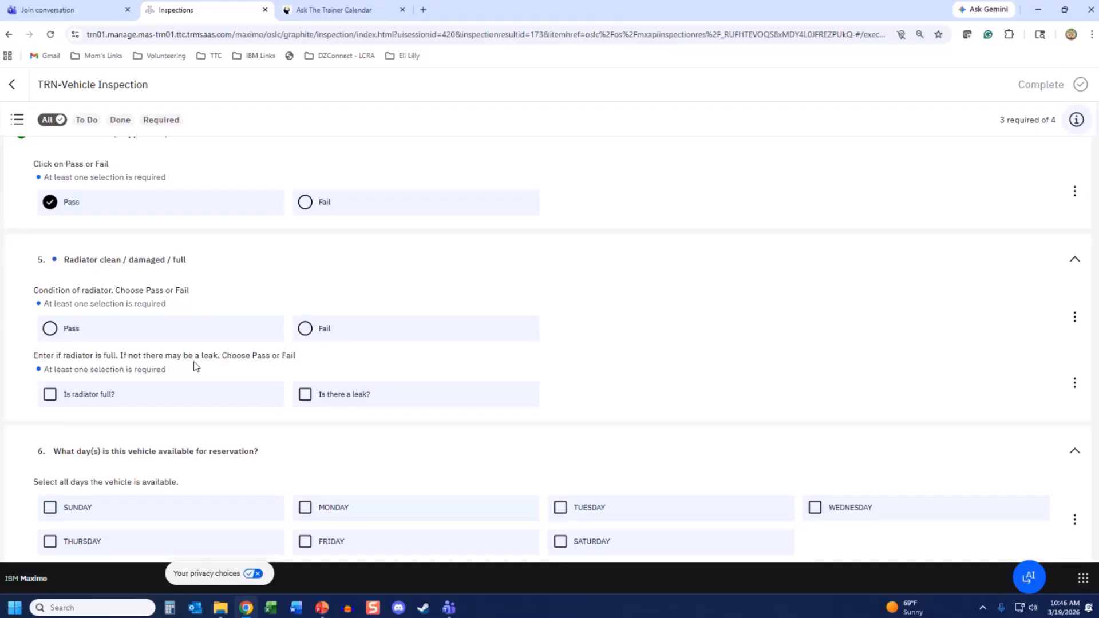
click(49, 329)
- Mark the vehicle available Monday through Friday
scroll(207, 333, down, 2)
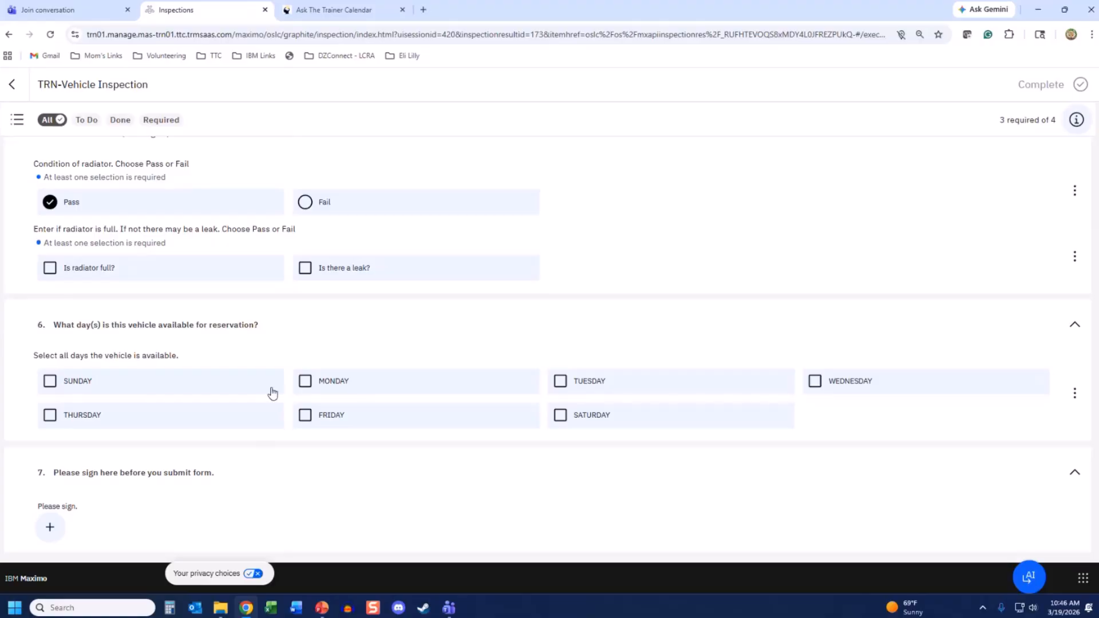
click(306, 381)
click(561, 381)
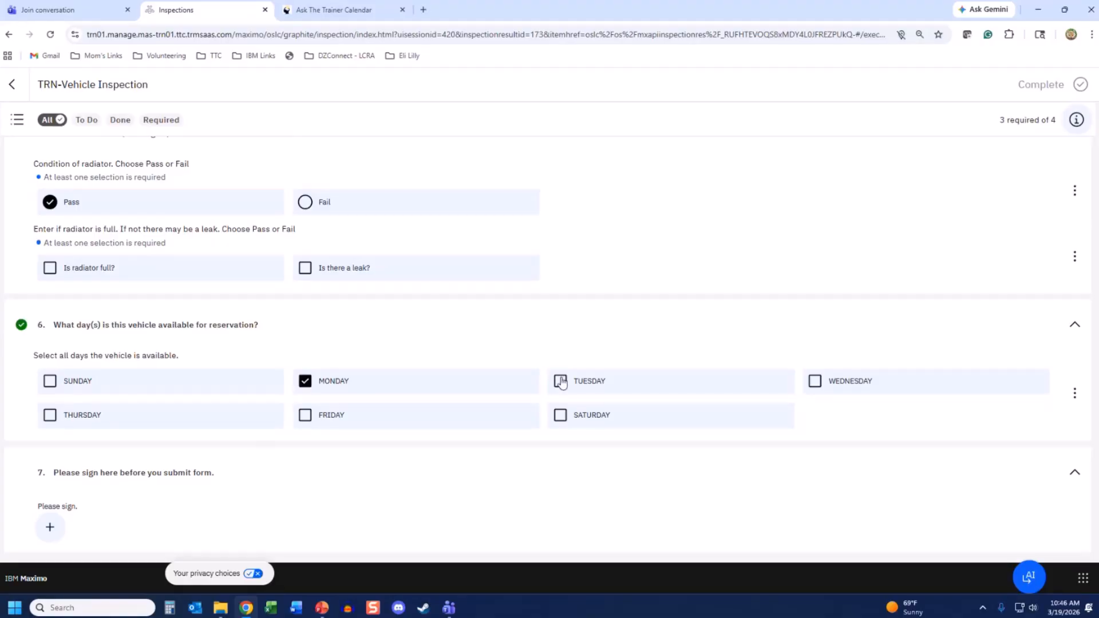
click(815, 382)
click(50, 415)
click(301, 418)
- Draw and save a signature on question 7, then view it full size and return
click(49, 527)
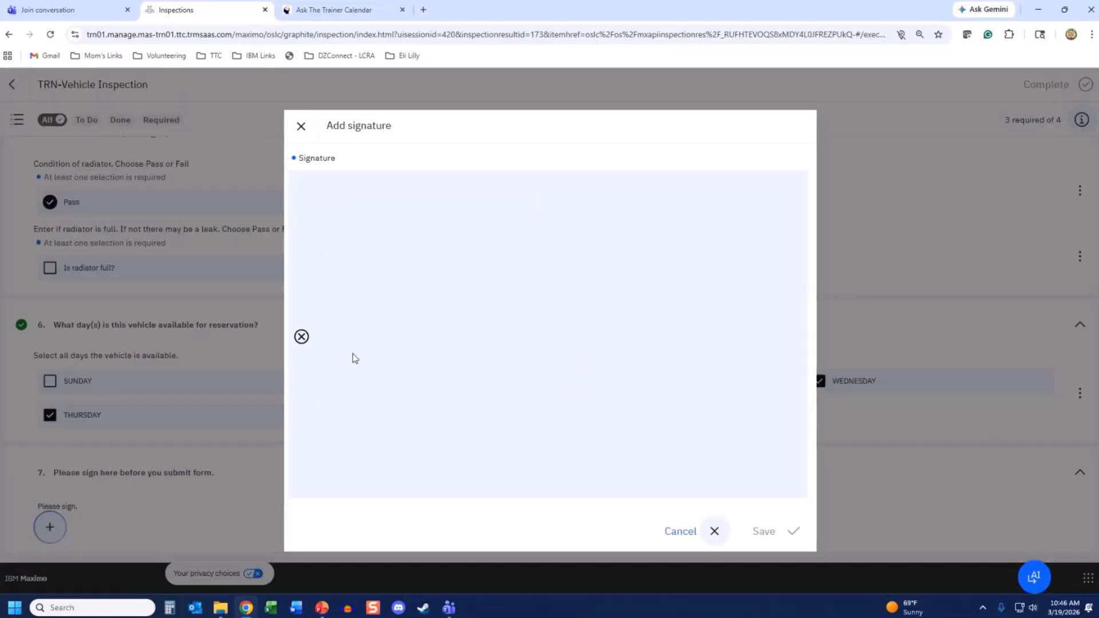
mouse_move(343, 346)
mouse_down()
mouse_move(484, 283)
mouse_move(809, 309)
mouse_up()
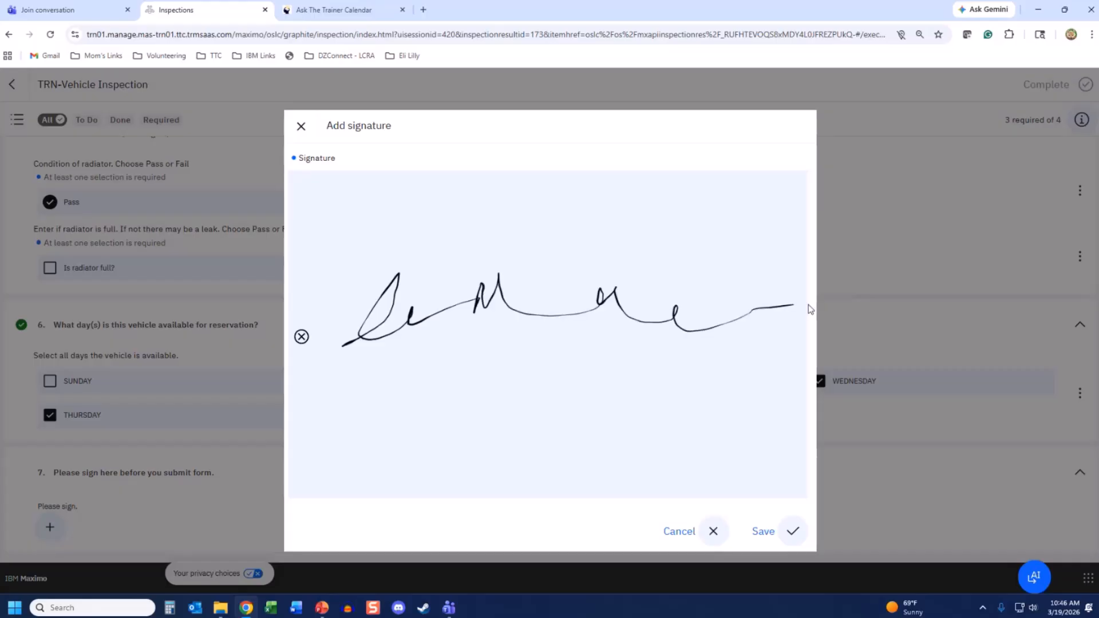
click(792, 531)
scroll(516, 484, down, 1)
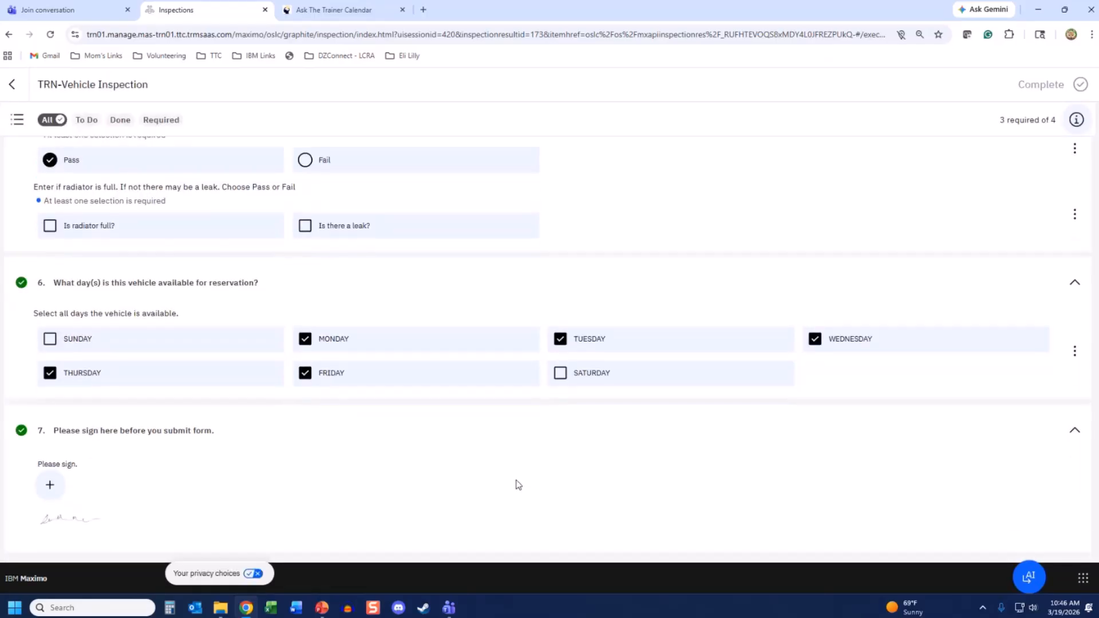
click(55, 517)
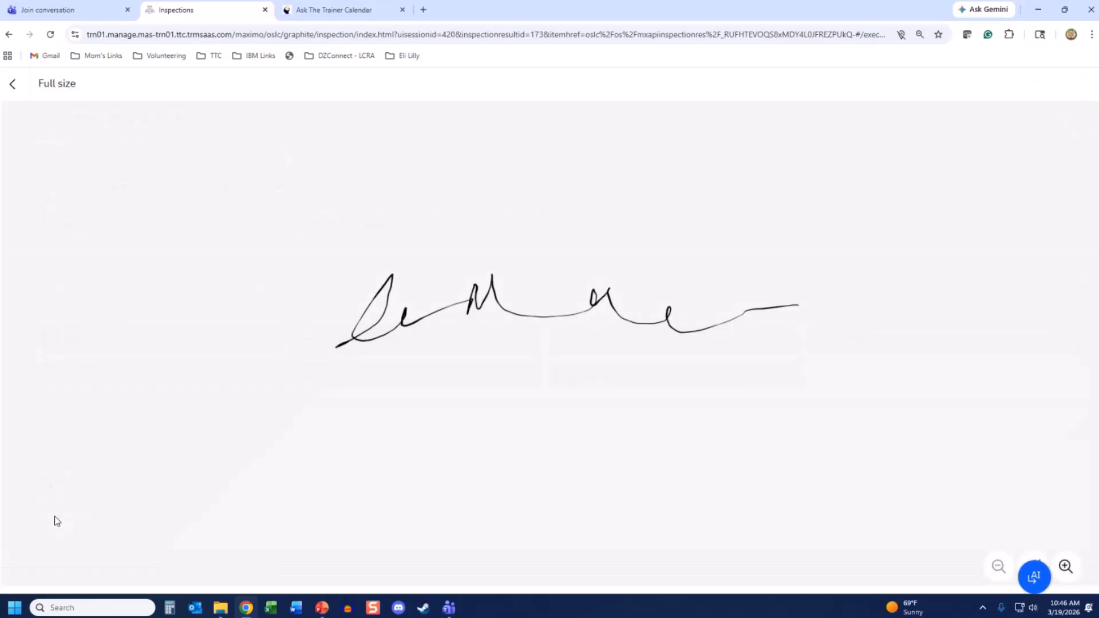
click(15, 84)
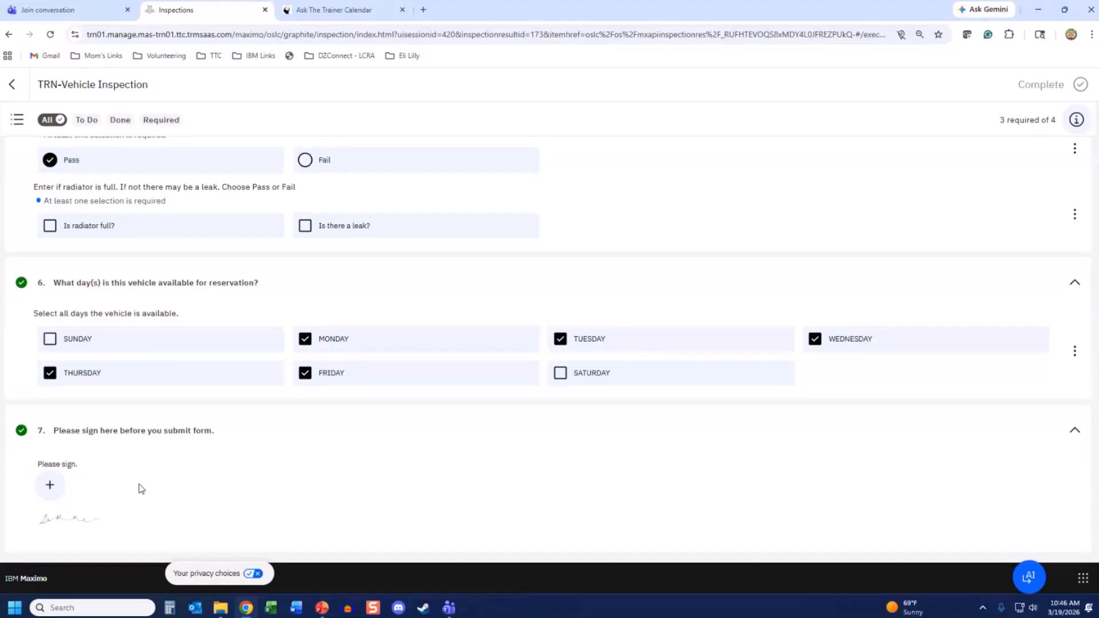
- Filter to Required questions and tick 'Is radiator full?' so 4 of 4 are answered
scroll(817, 493, up, 10)
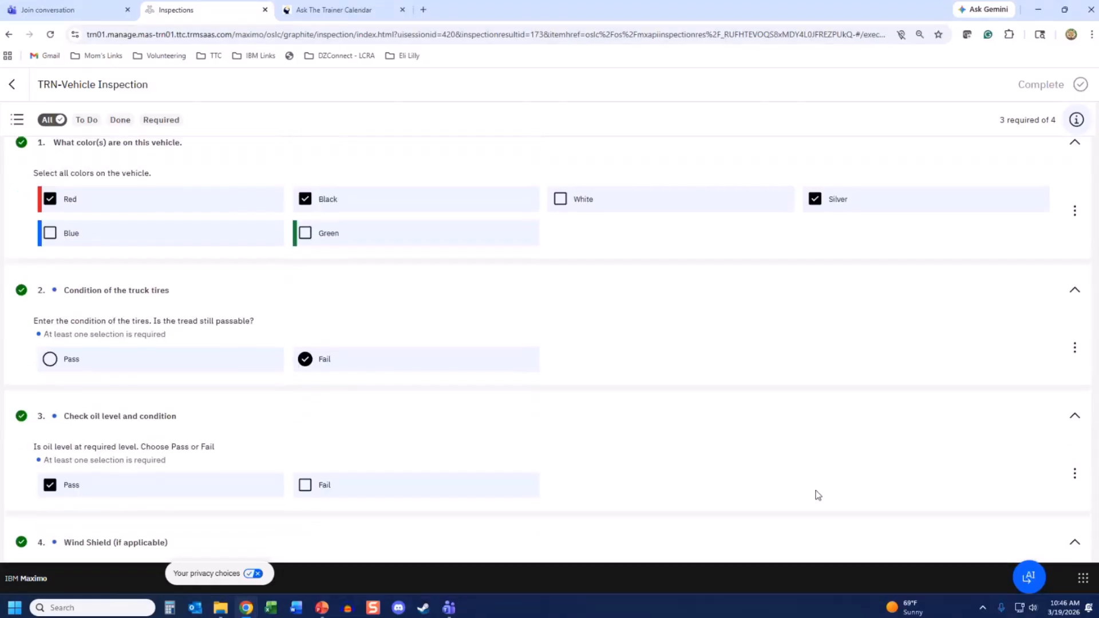
scroll(818, 495, up, 1)
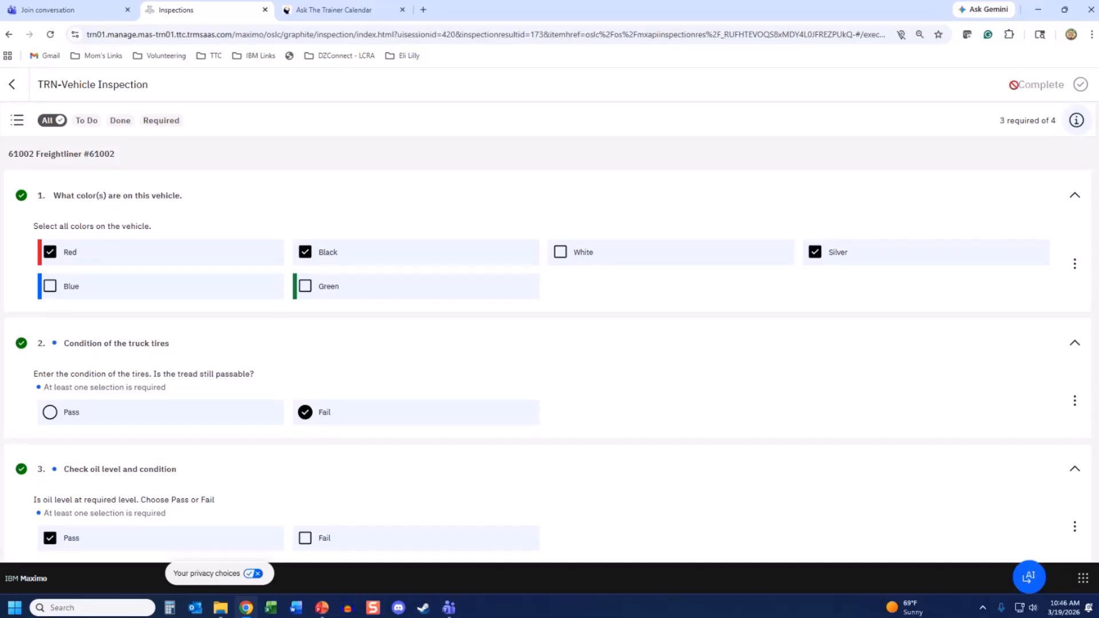
scroll(342, 361, down, 4)
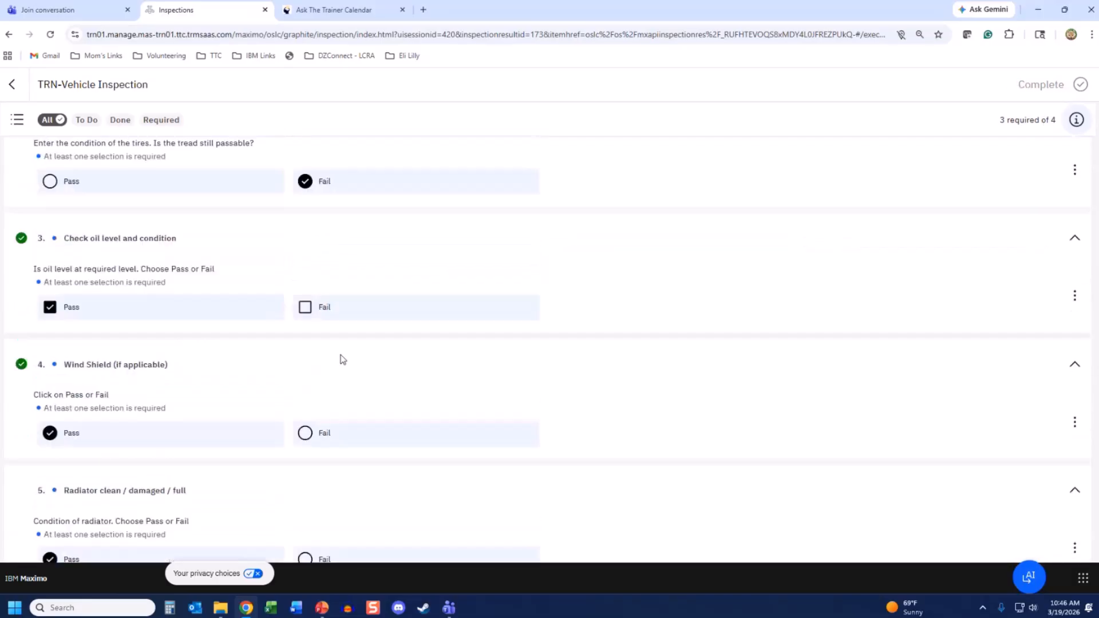
scroll(341, 361, down, 4)
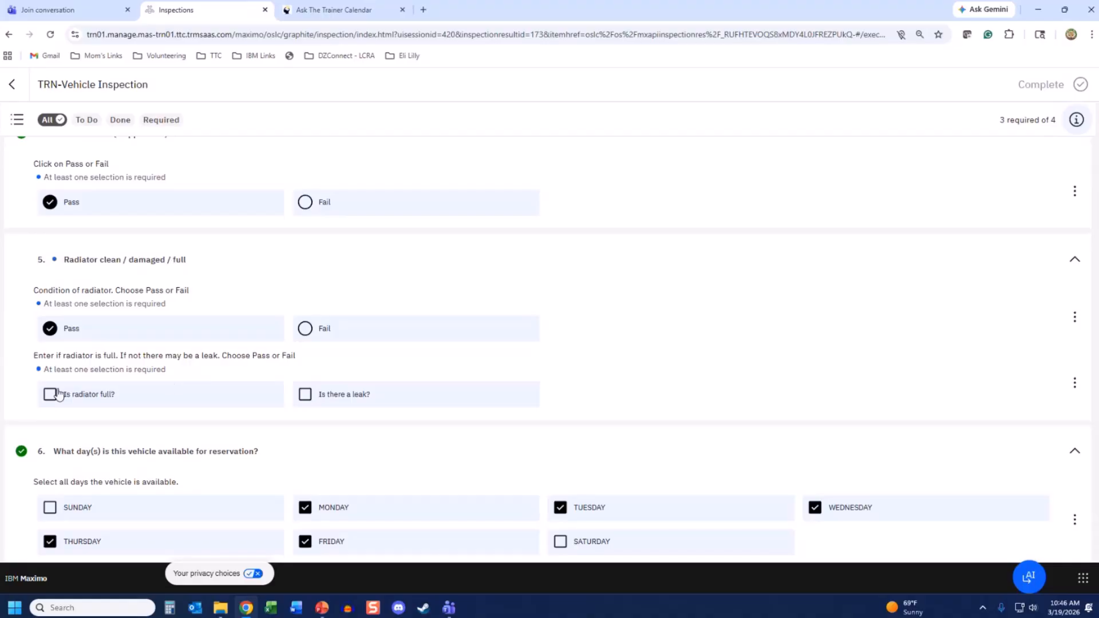
click(50, 395)
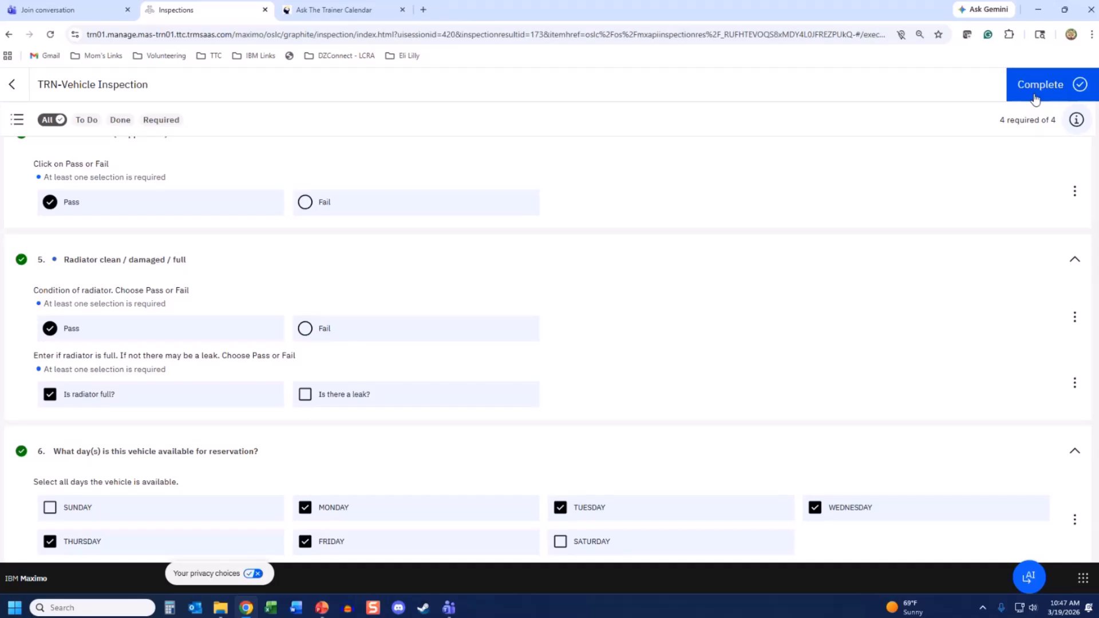
click(50, 395)
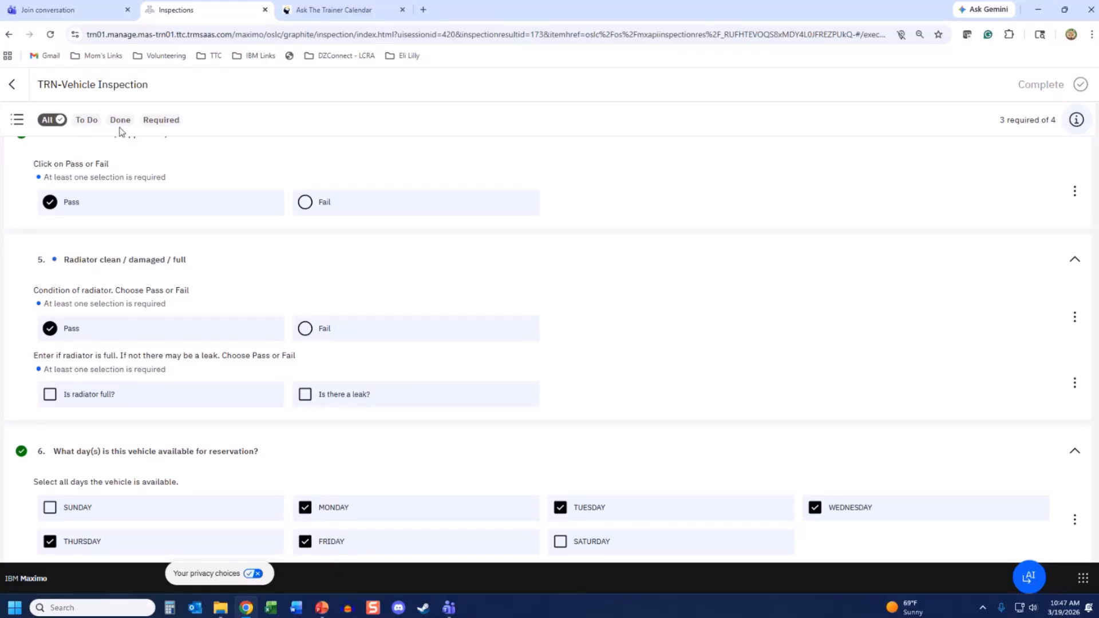
click(158, 122)
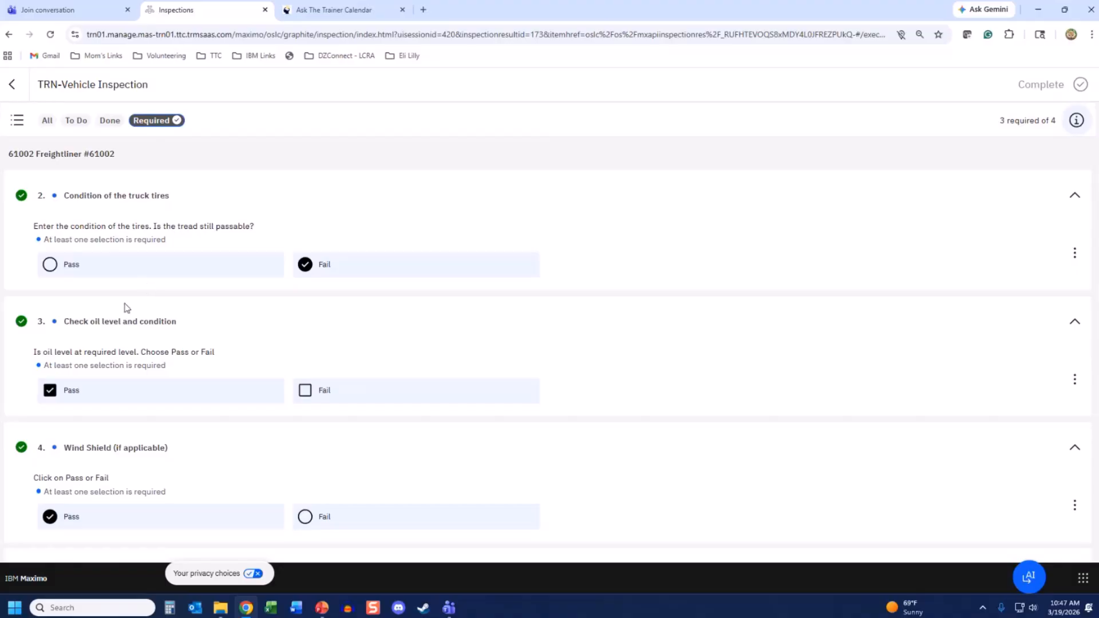
scroll(126, 309, down, 3)
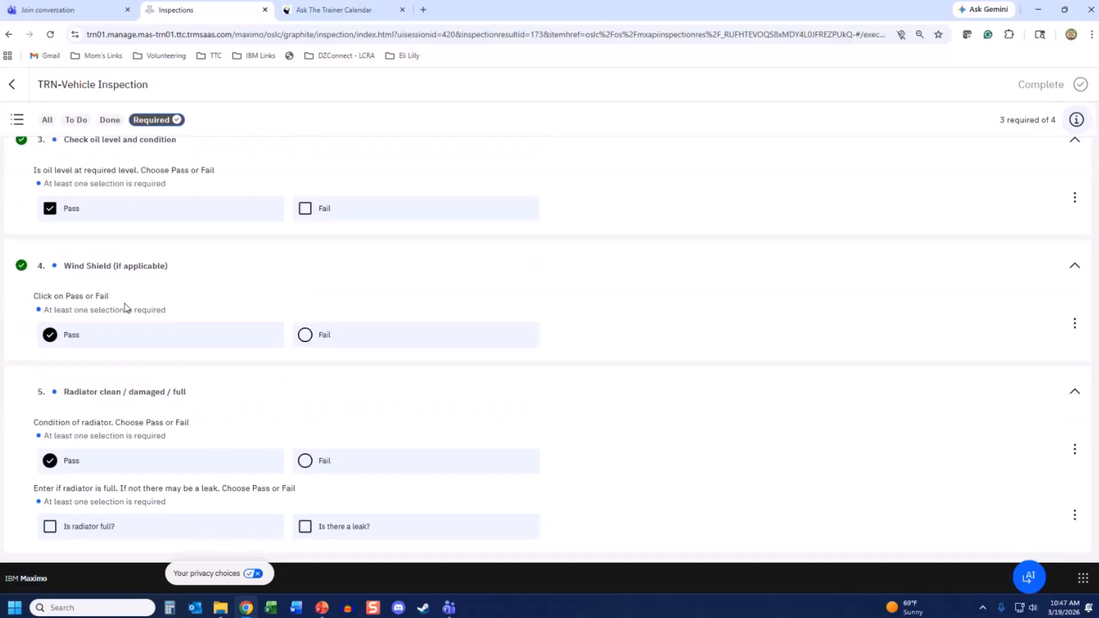
click(50, 527)
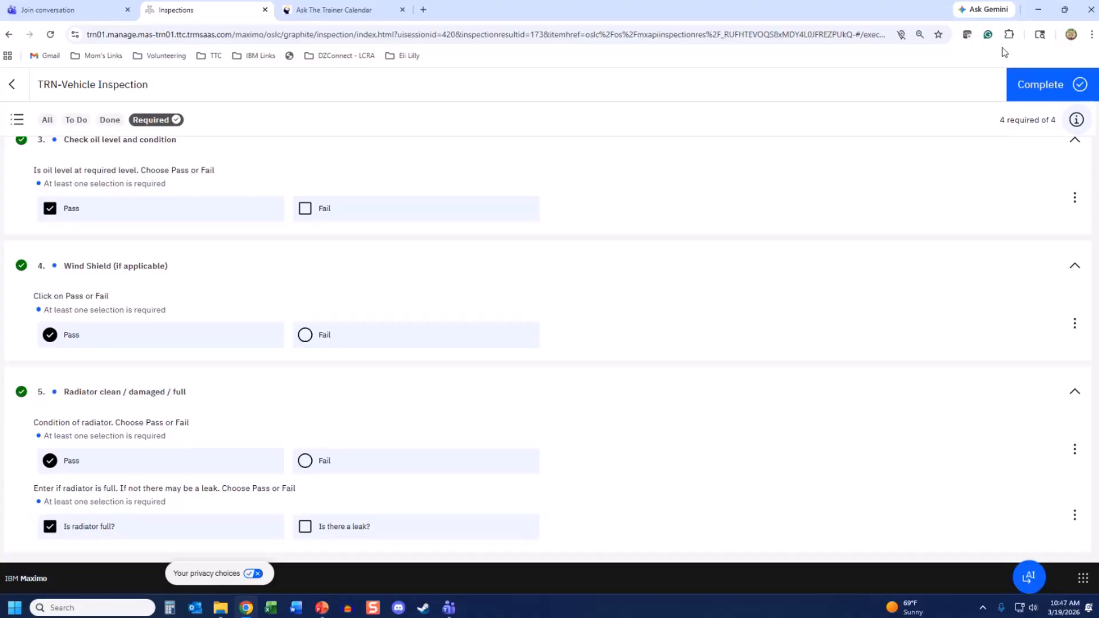
- Complete the inspection and finish the summary to return to Assigned inspections
click(1041, 86)
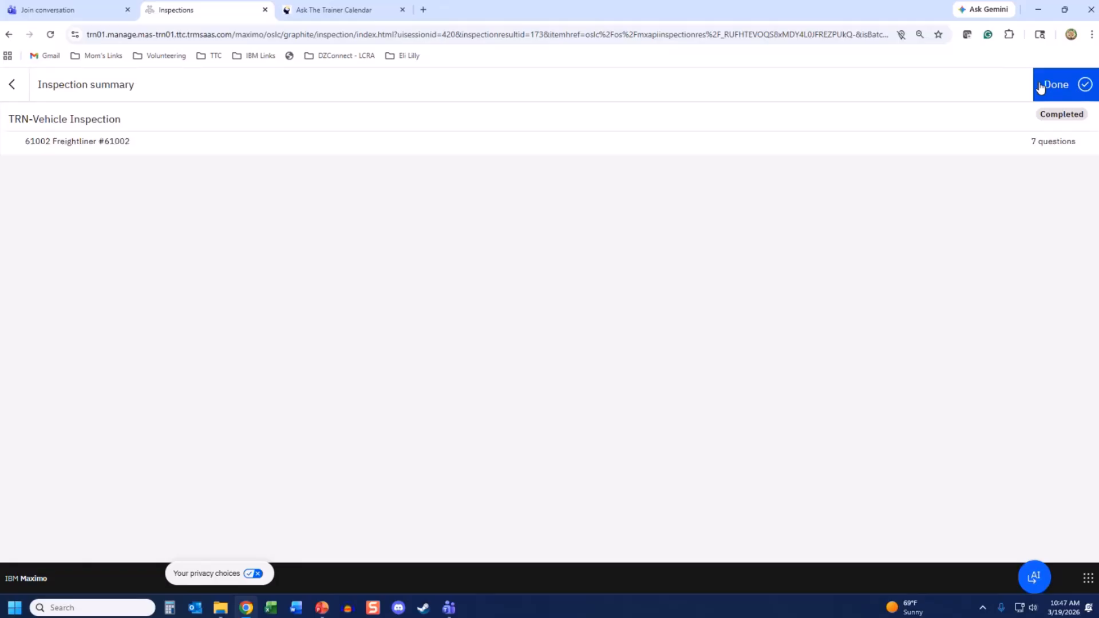
click(1069, 90)
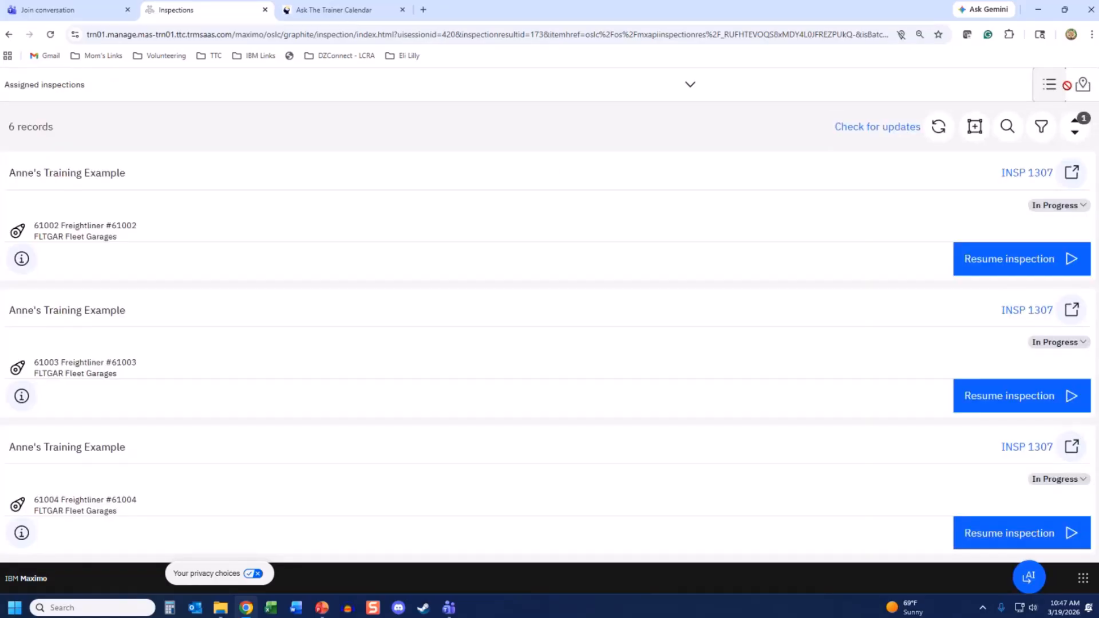
scroll(758, 315, down, 5)
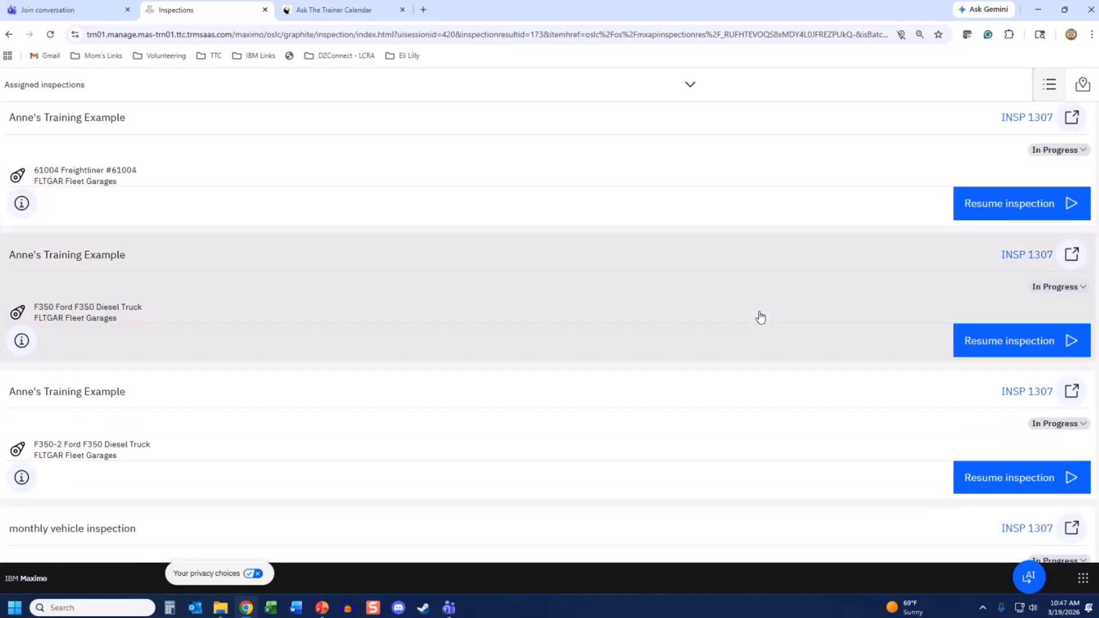
scroll(760, 317, down, 1)
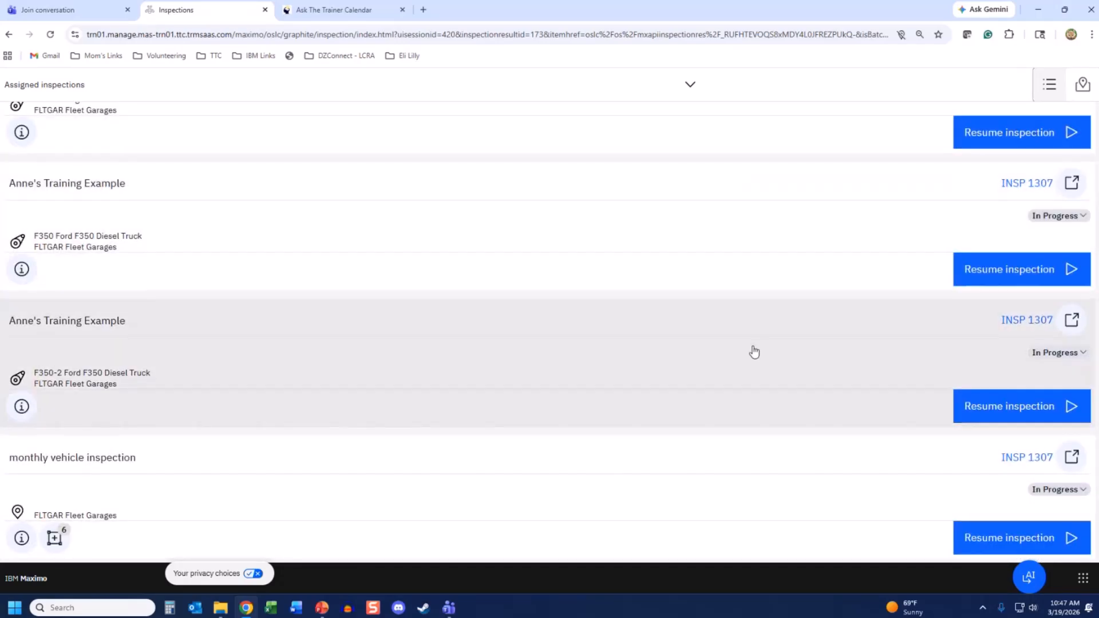
scroll(754, 351, up, 6)
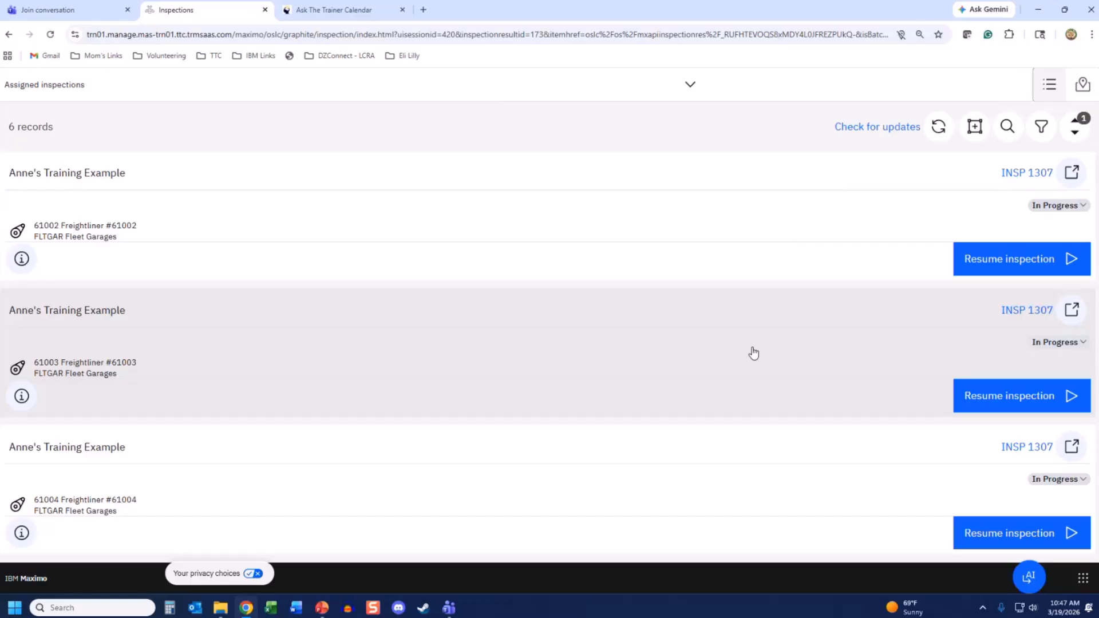
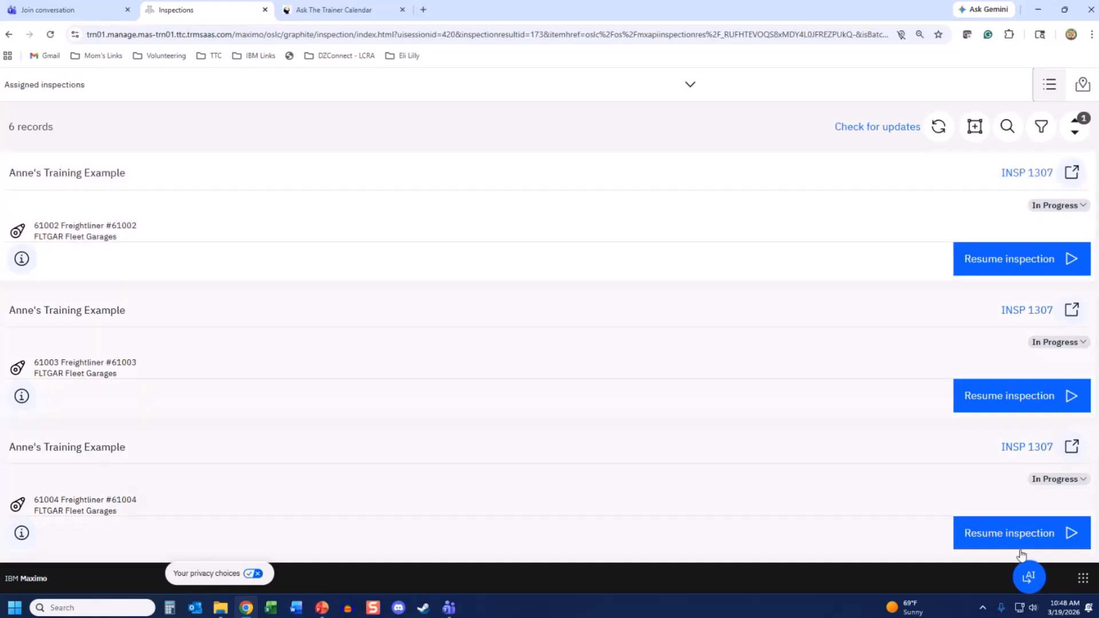
- Return from Assigned inspections to the Maximo home page of app tiles
click(1083, 578)
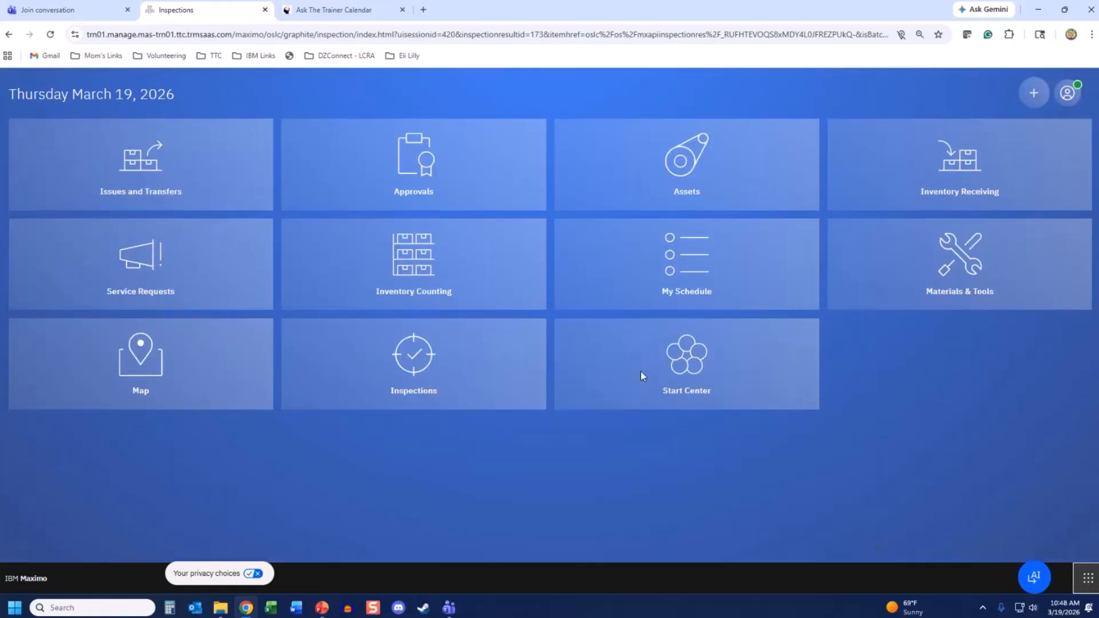
- From Start Center, open Routes under Planning and list the BEDFORD site routes
click(664, 373)
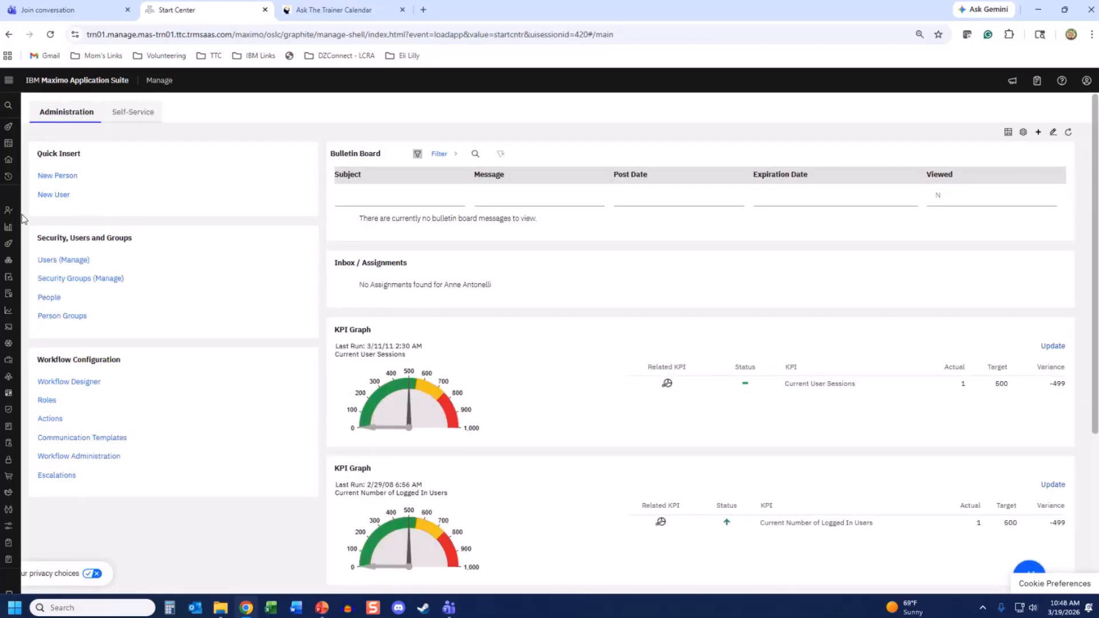
mouse_move(54, 213)
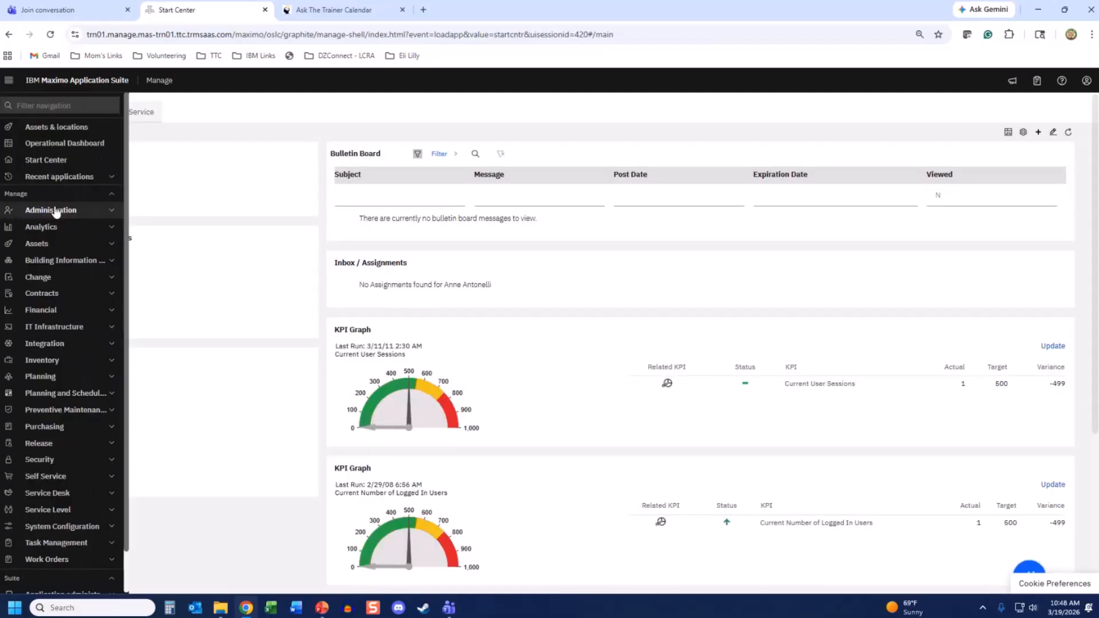
click(44, 248)
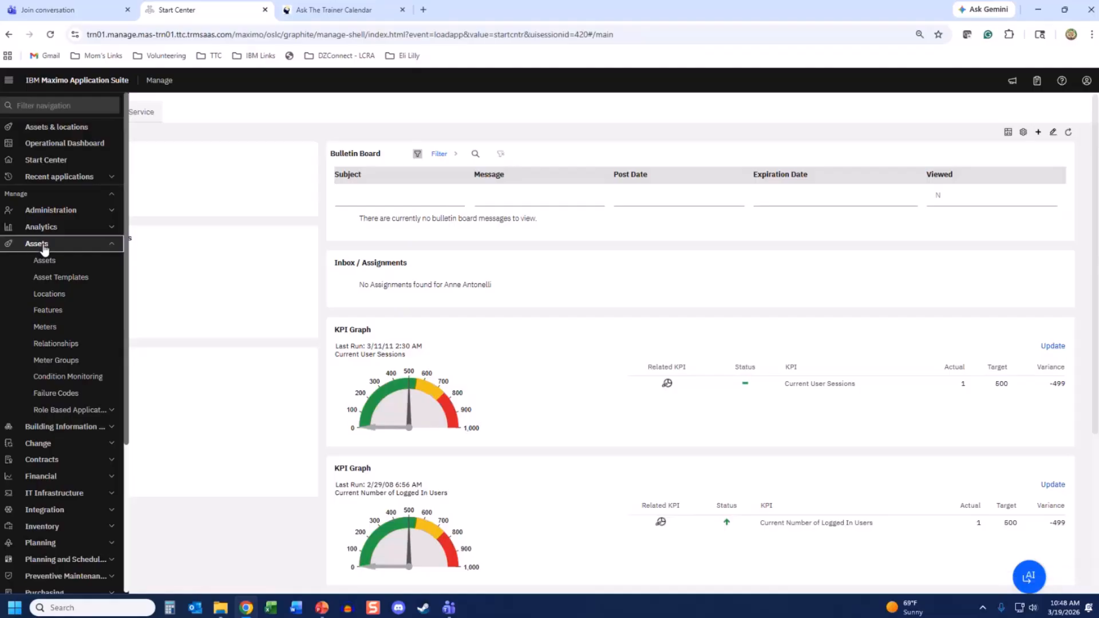
click(44, 246)
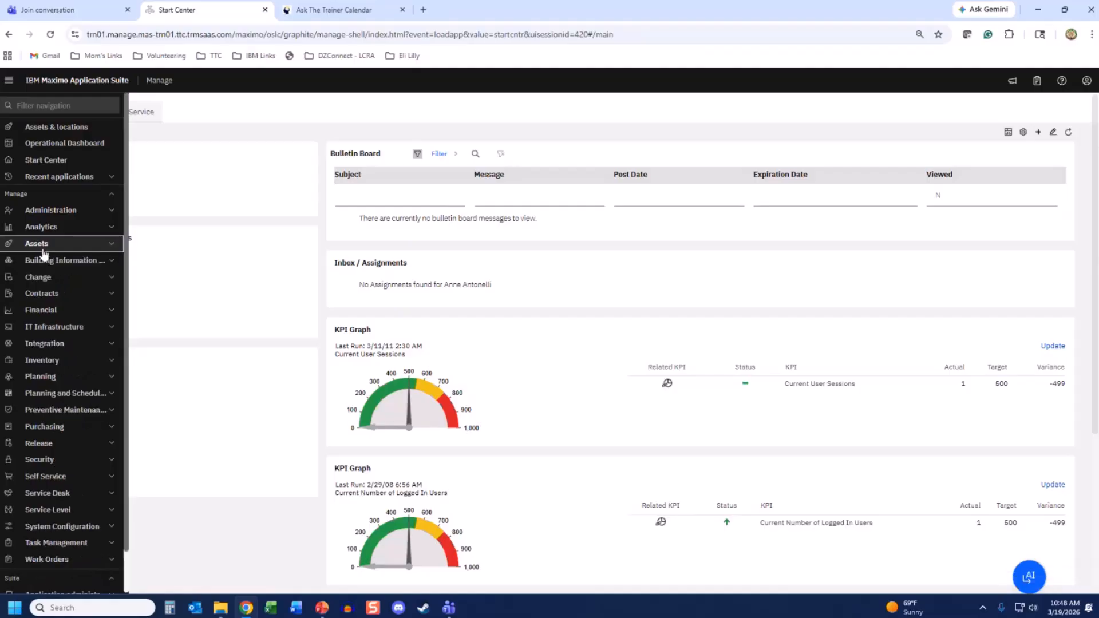
click(44, 377)
click(54, 427)
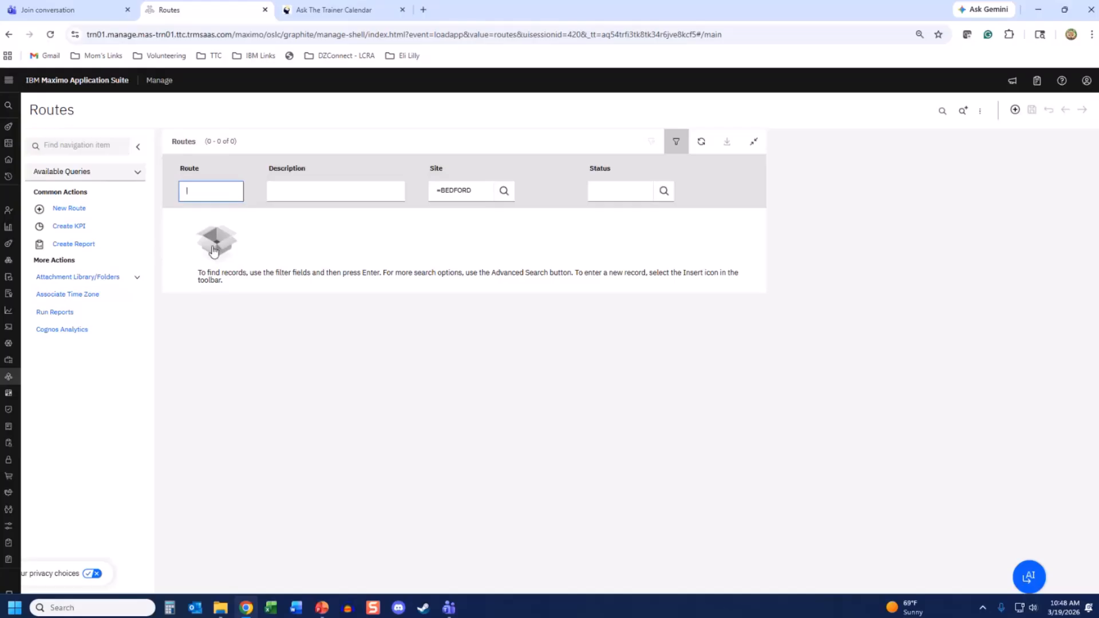
key(Return)
- Open the VEHICLES route and scroll to its six stops using inspection form 1014
click(198, 333)
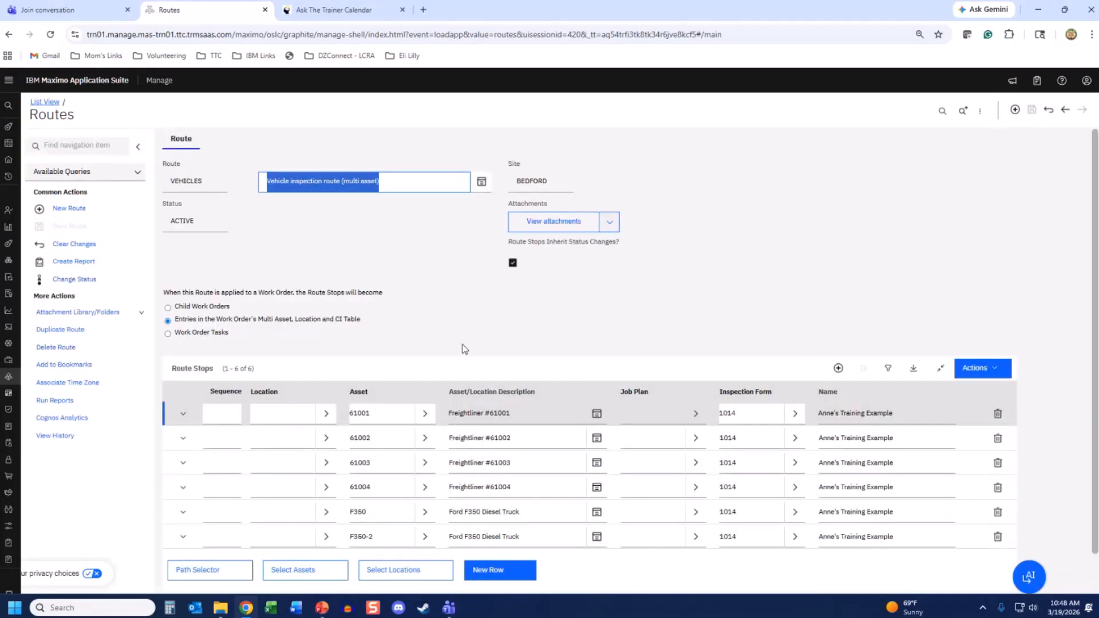
scroll(464, 350, down, 1)
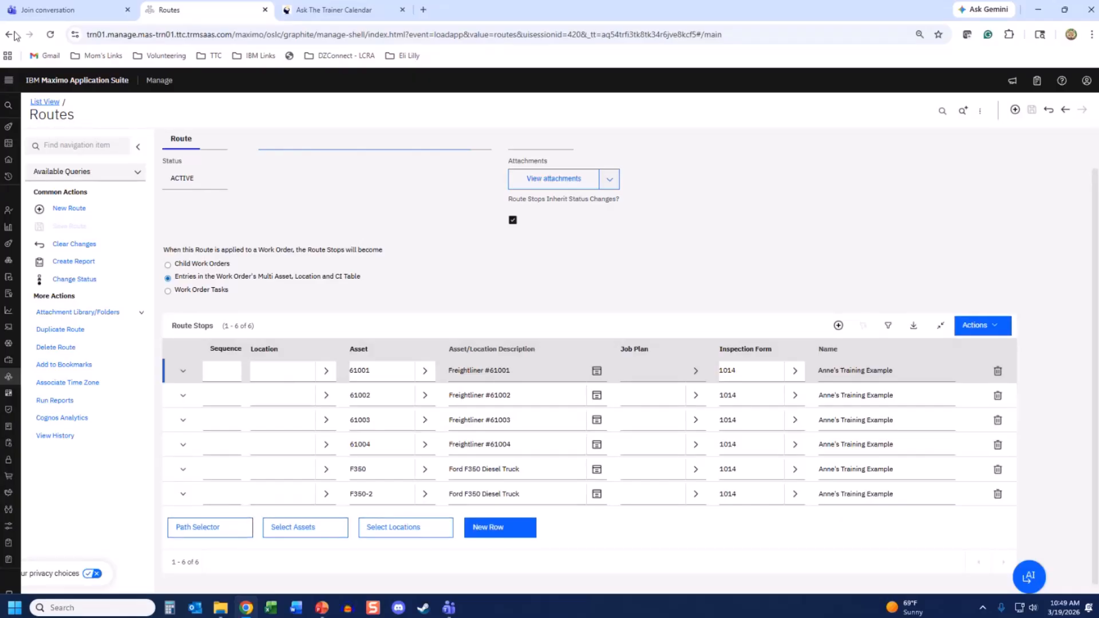
- Open Work Order Tracking and create new work order 1308 at BEDFORD, status WAPPR
mouse_move(11, 566)
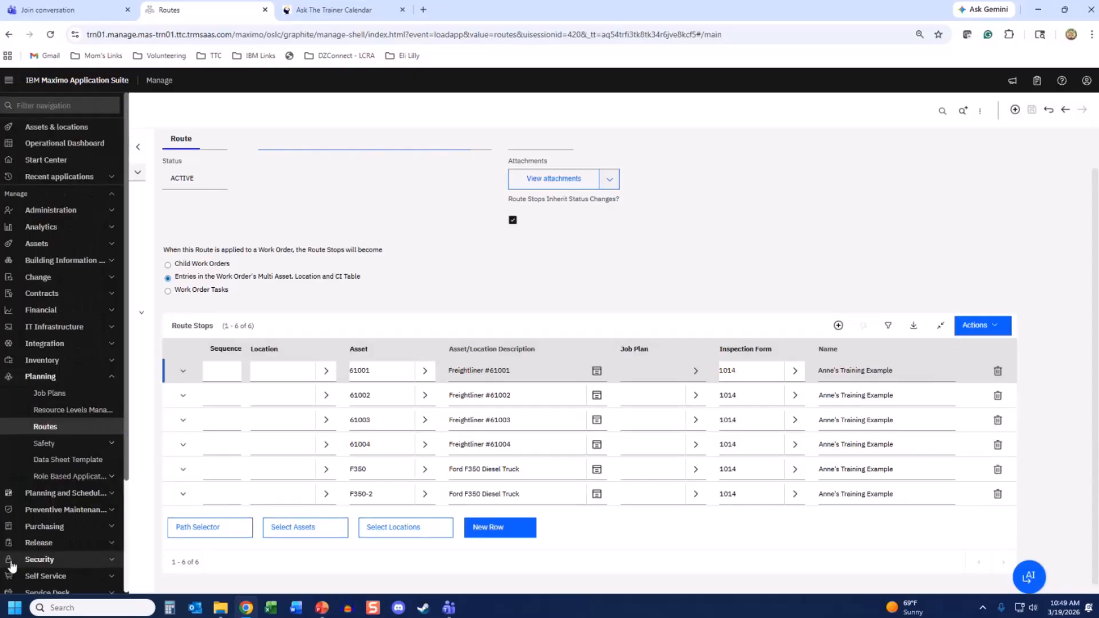
scroll(35, 538, down, 3)
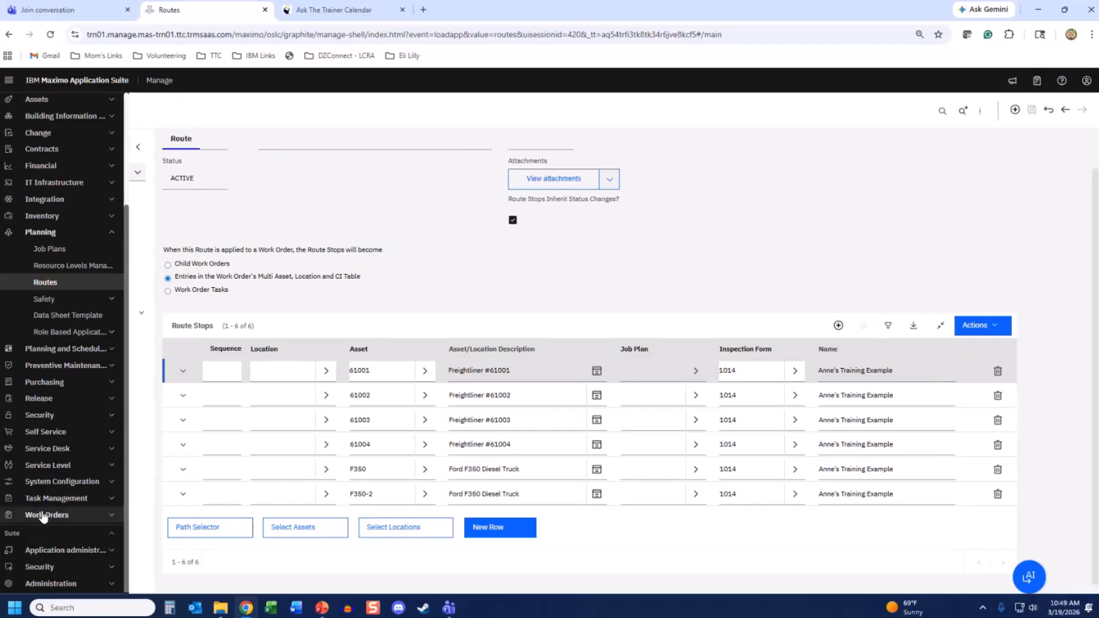
click(43, 517)
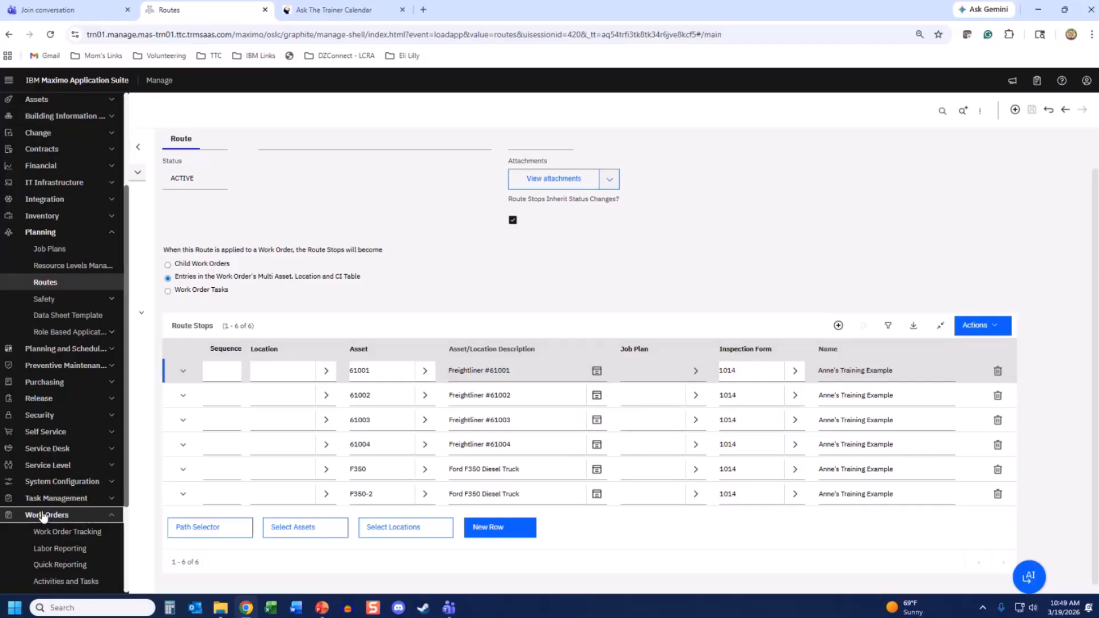
click(52, 532)
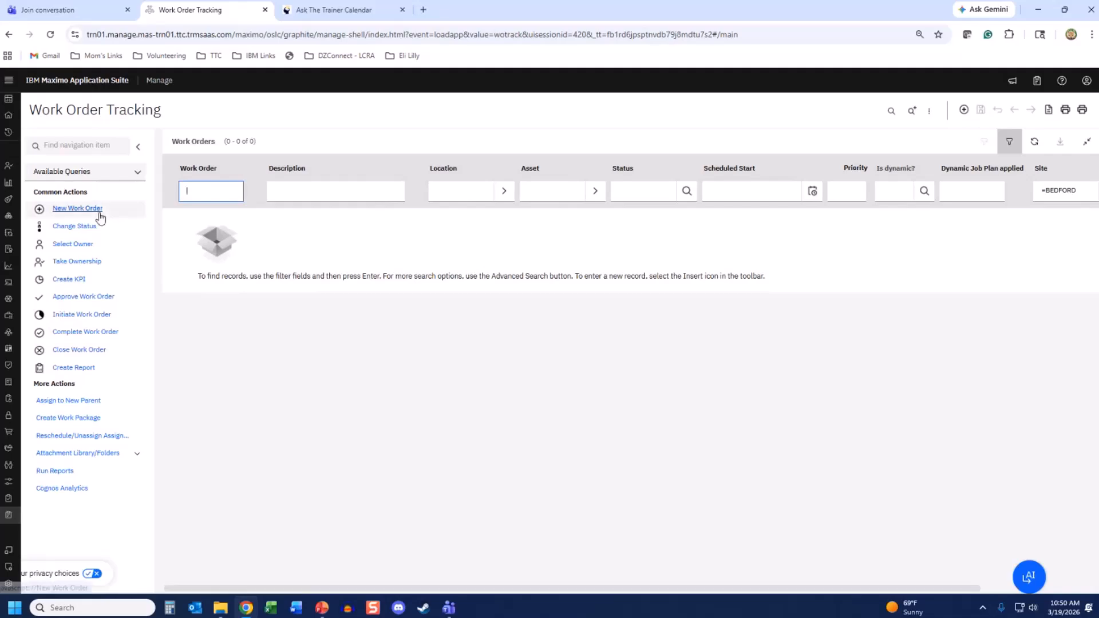
click(82, 210)
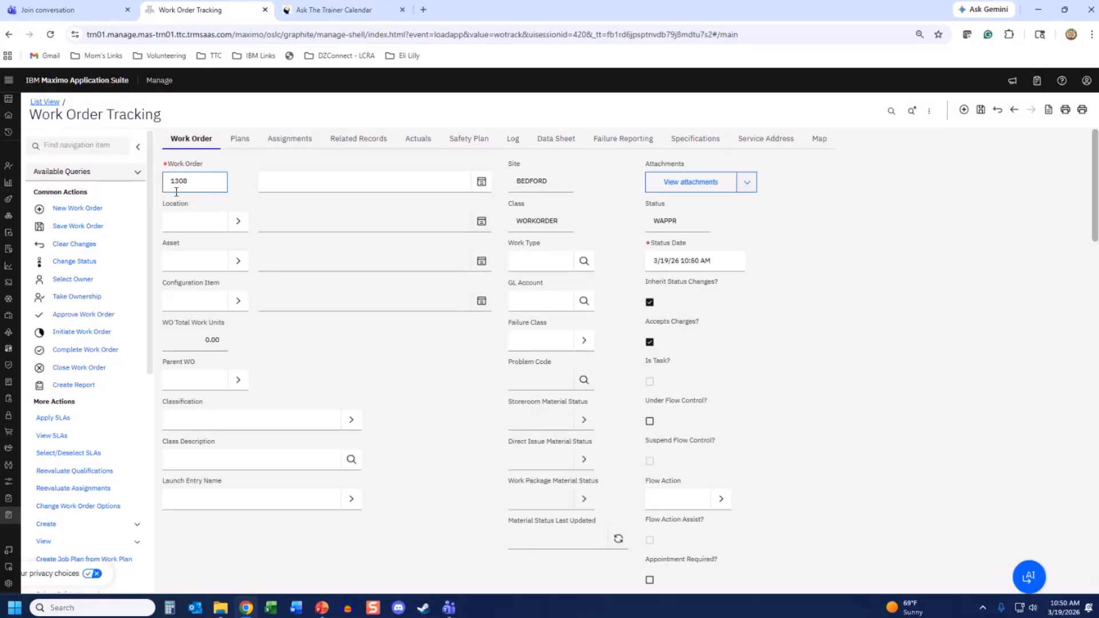
- Rename the work order 1308AMA, describe it 'Vehicle Inspection Route', and set location FLTGAR
text(AMA)
click(273, 185)
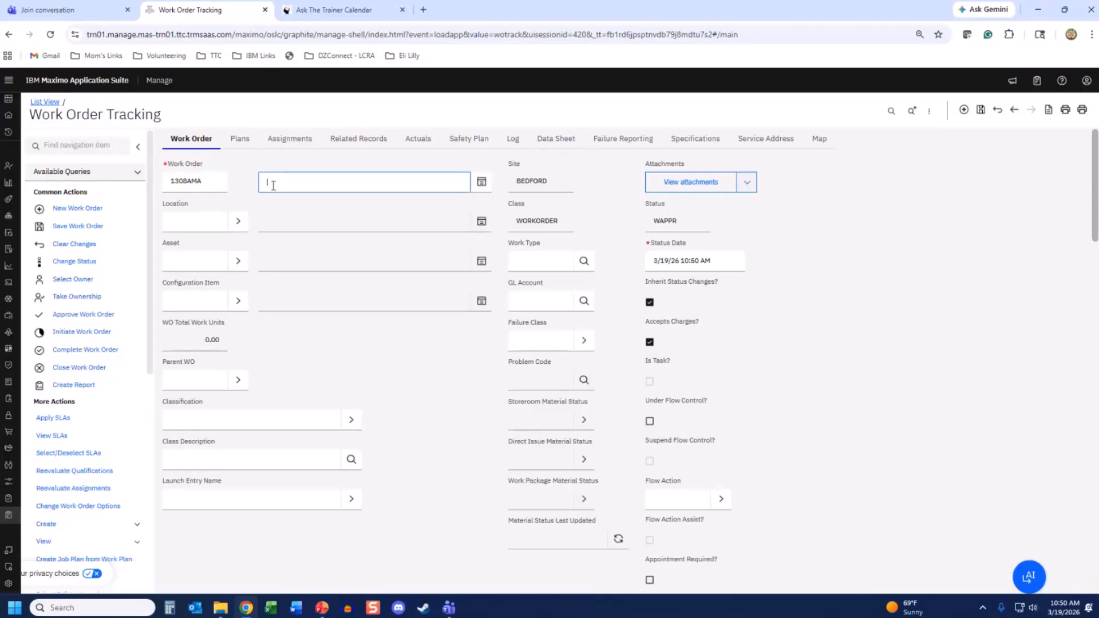
text(Vehicle Inspection Route)
click(205, 223)
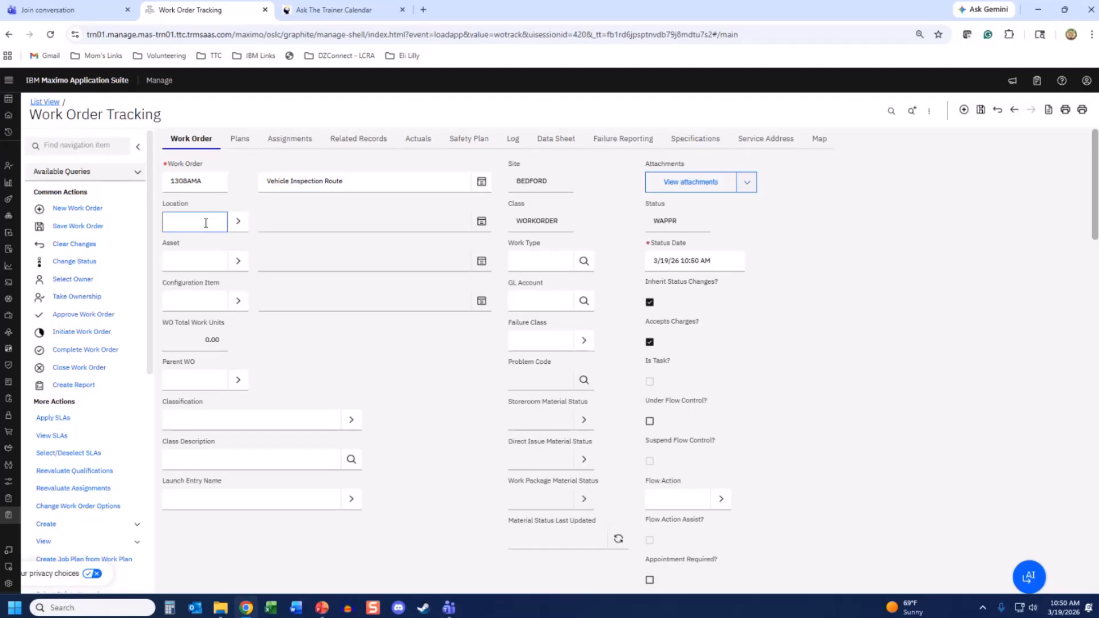
text(fltgar)
key(Tab)
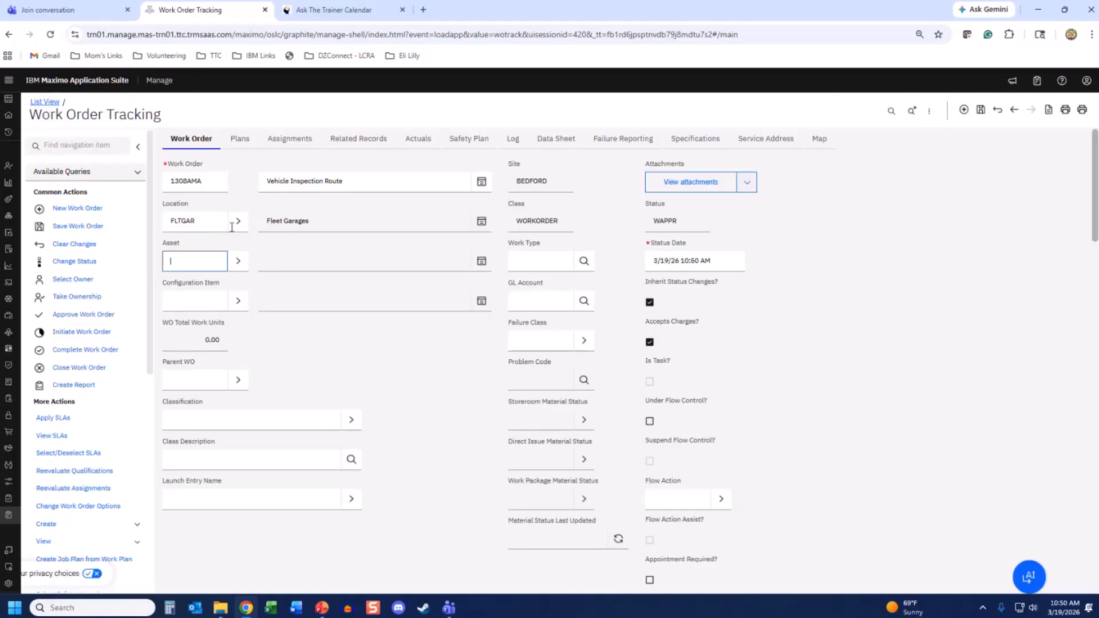
- Review the multiple assets table's asset source options, then filter side-menu actions by 'app'
scroll(240, 262, down, 10)
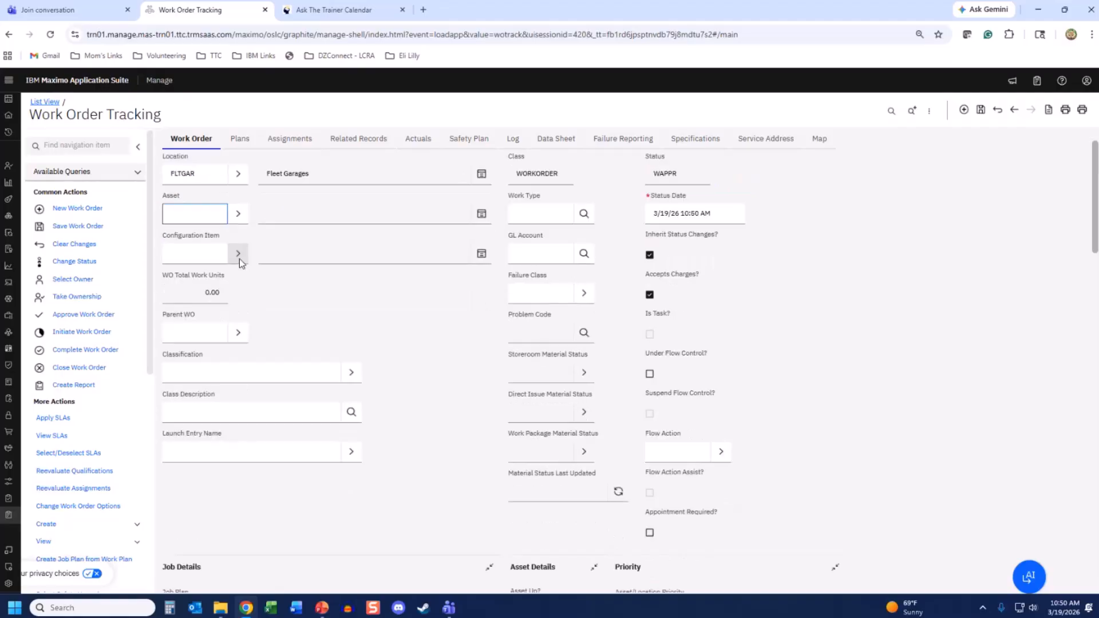
scroll(240, 261, down, 5)
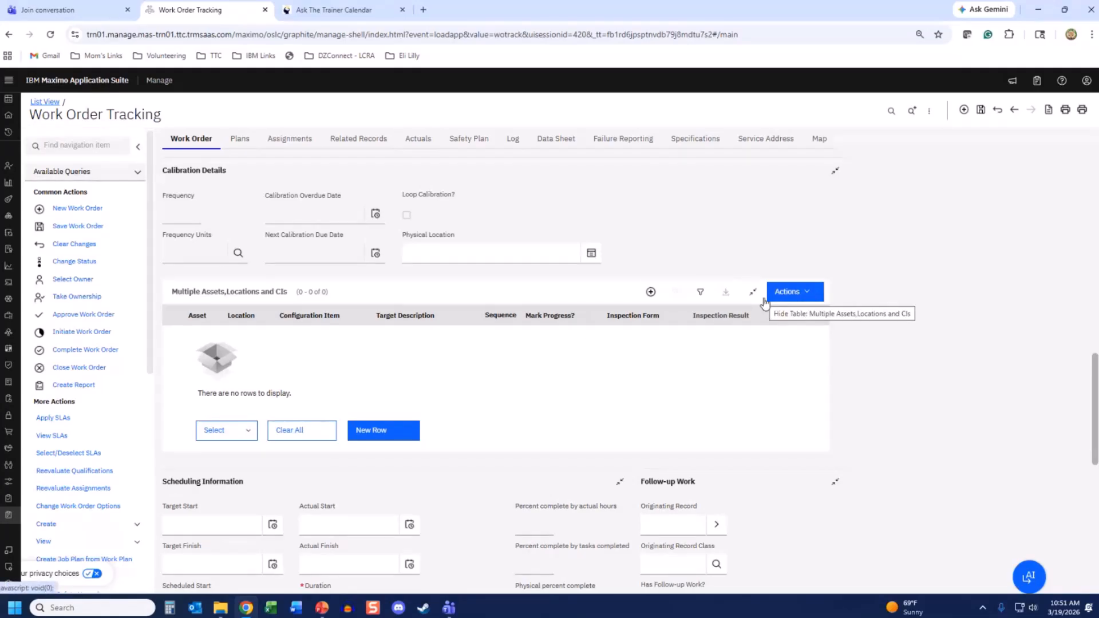
click(809, 293)
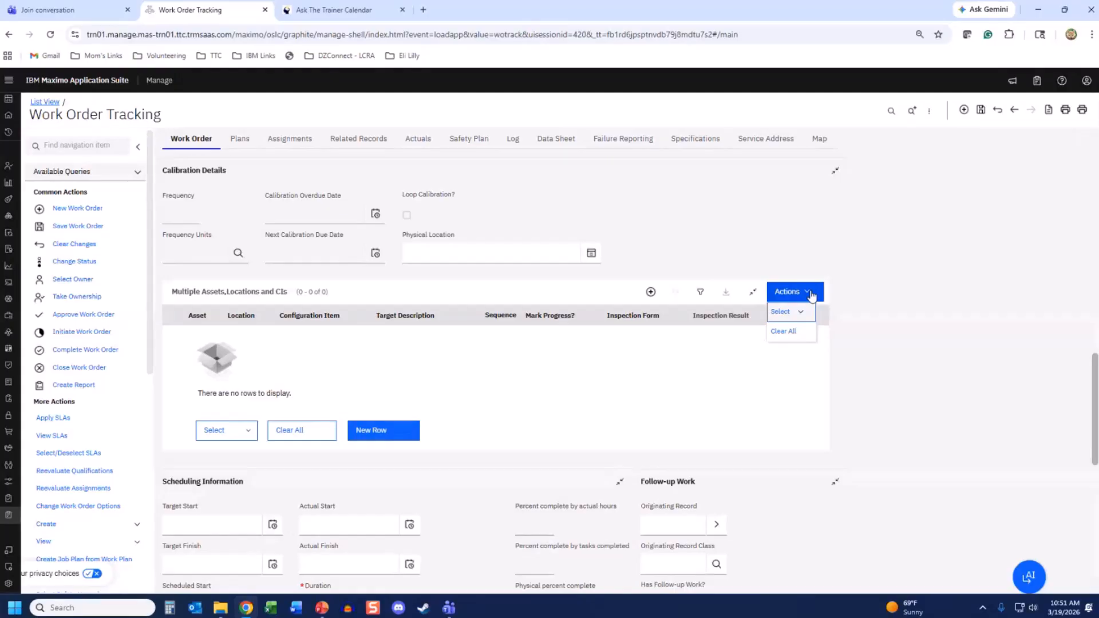
click(790, 312)
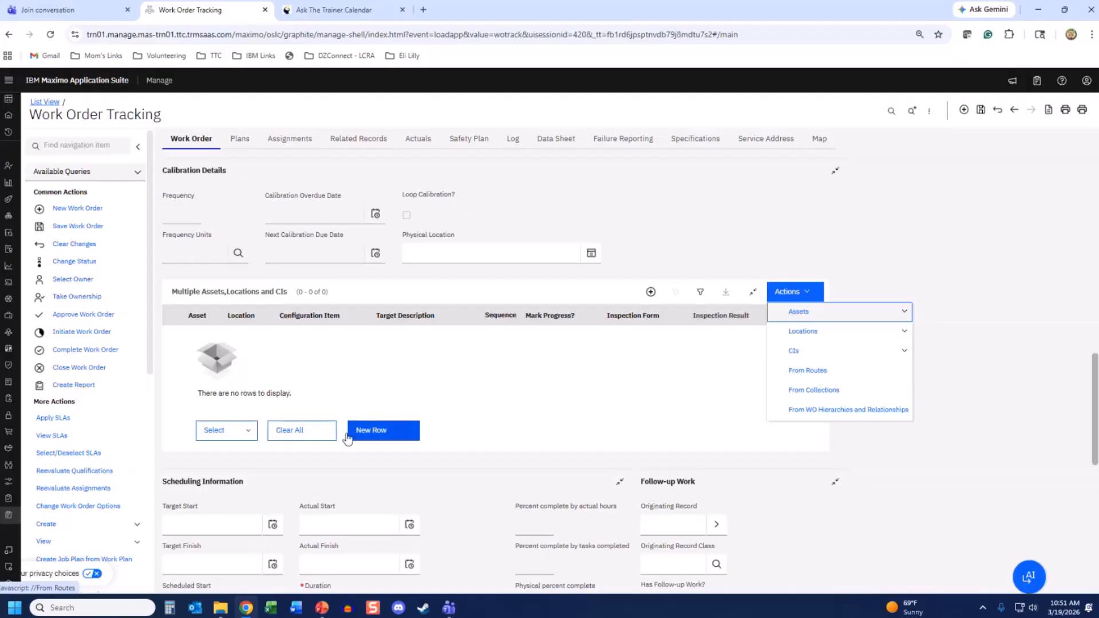
click(248, 441)
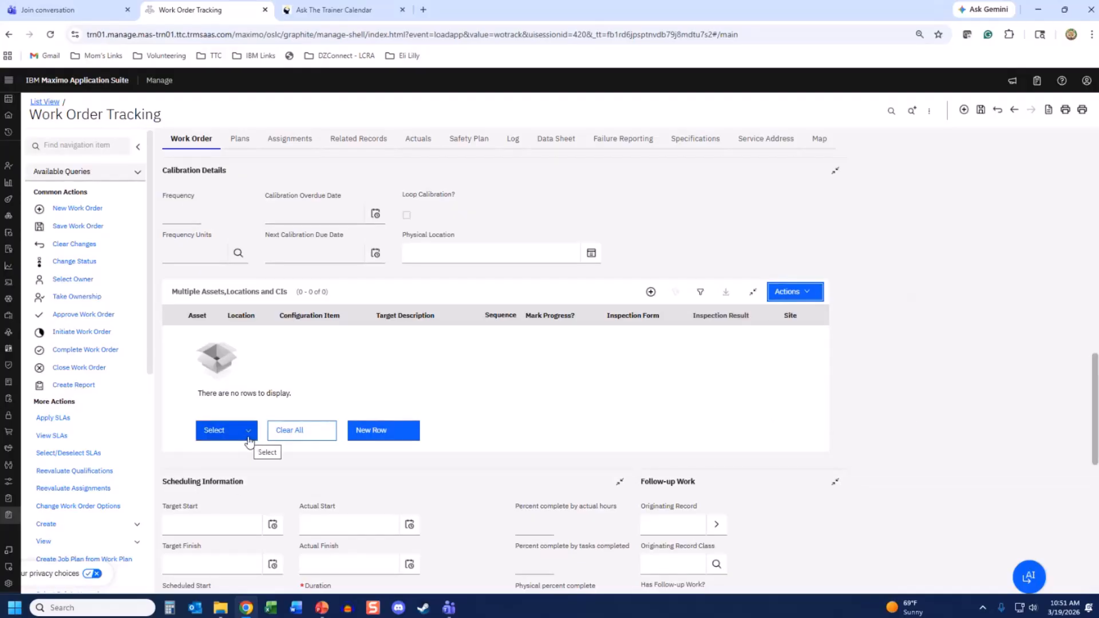
click(808, 293)
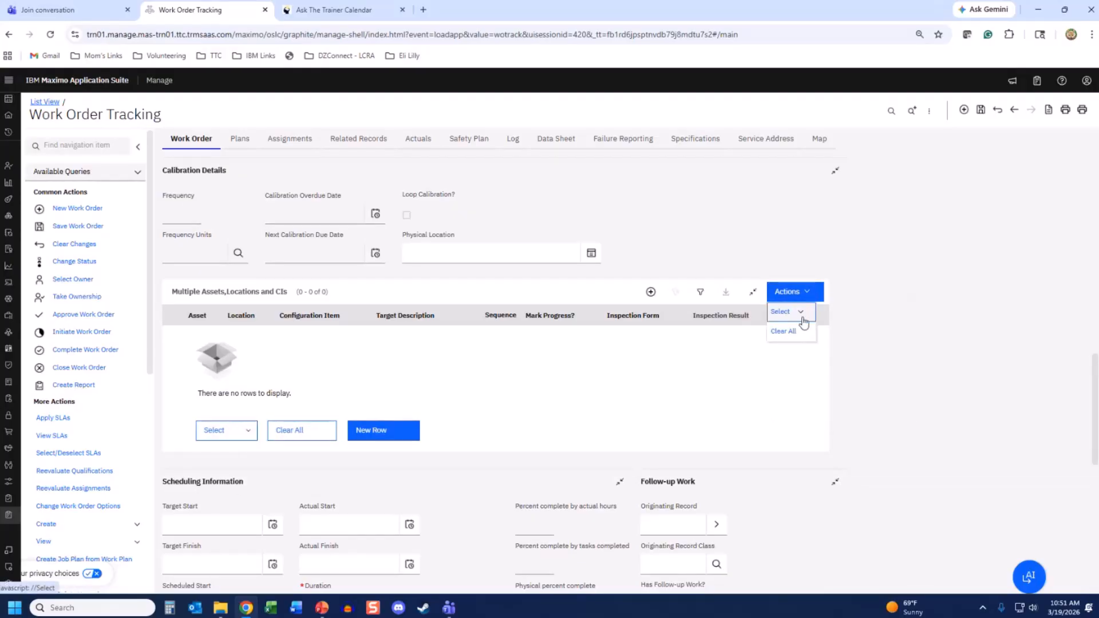
click(802, 315)
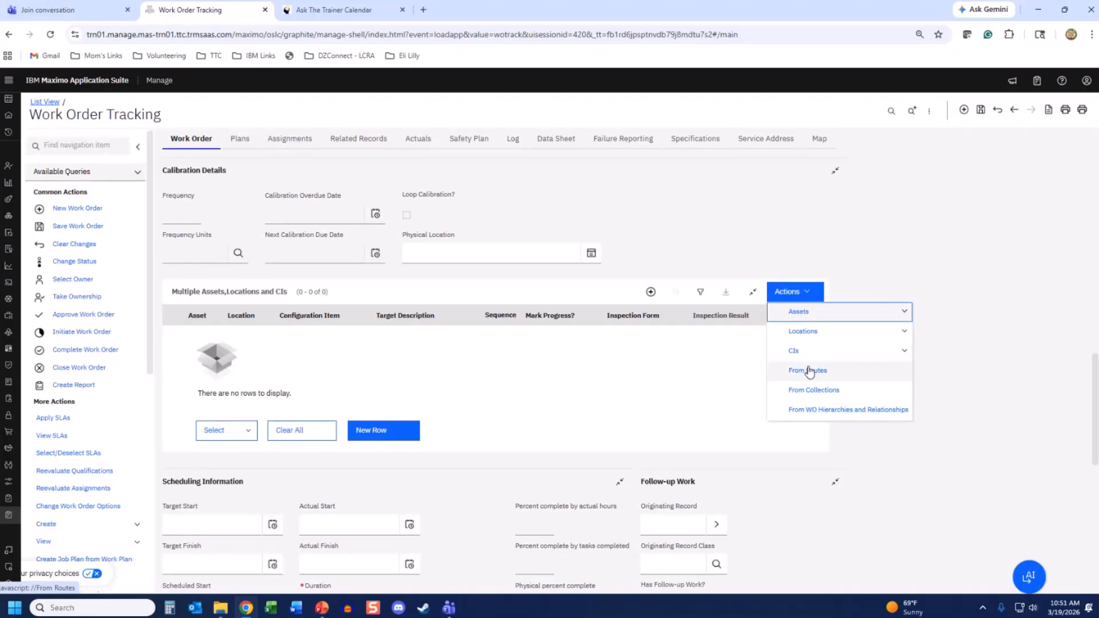
click(699, 460)
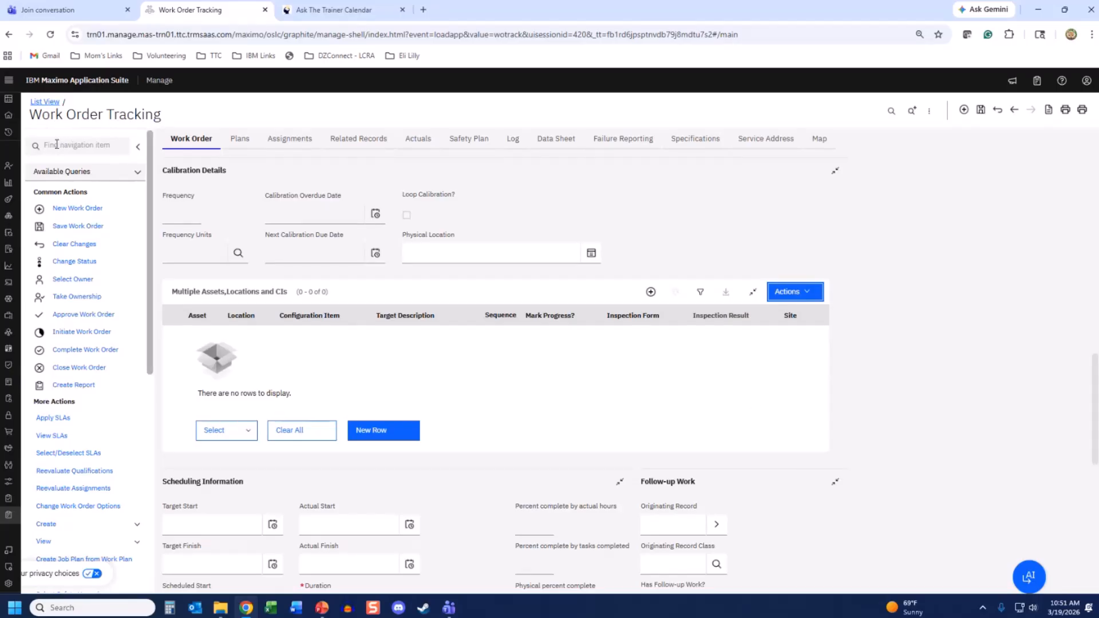
click(57, 144)
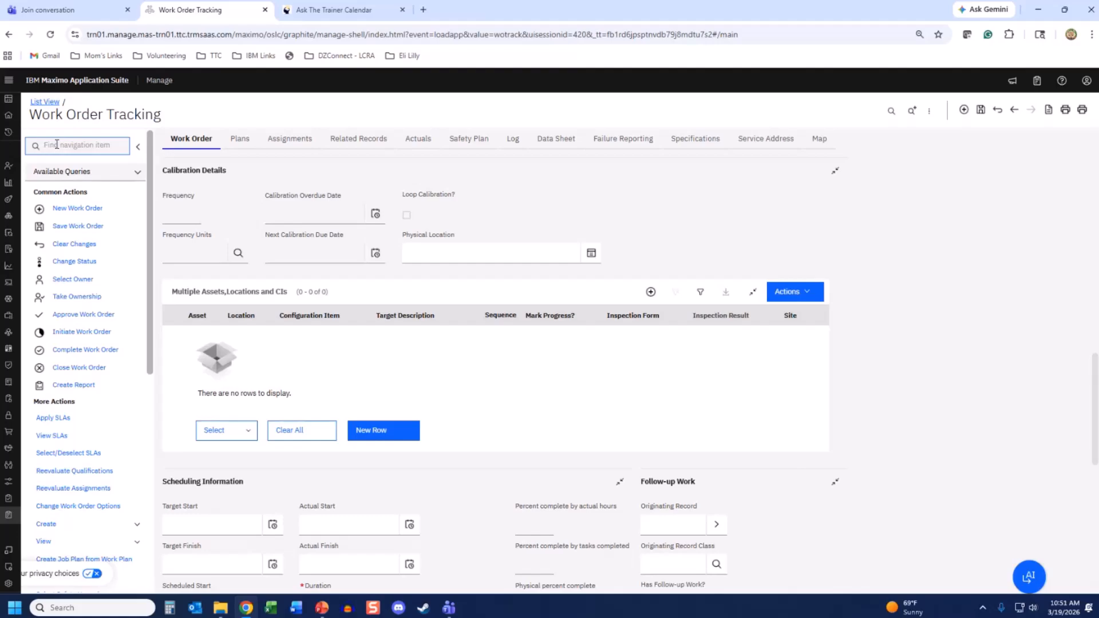
text(app)
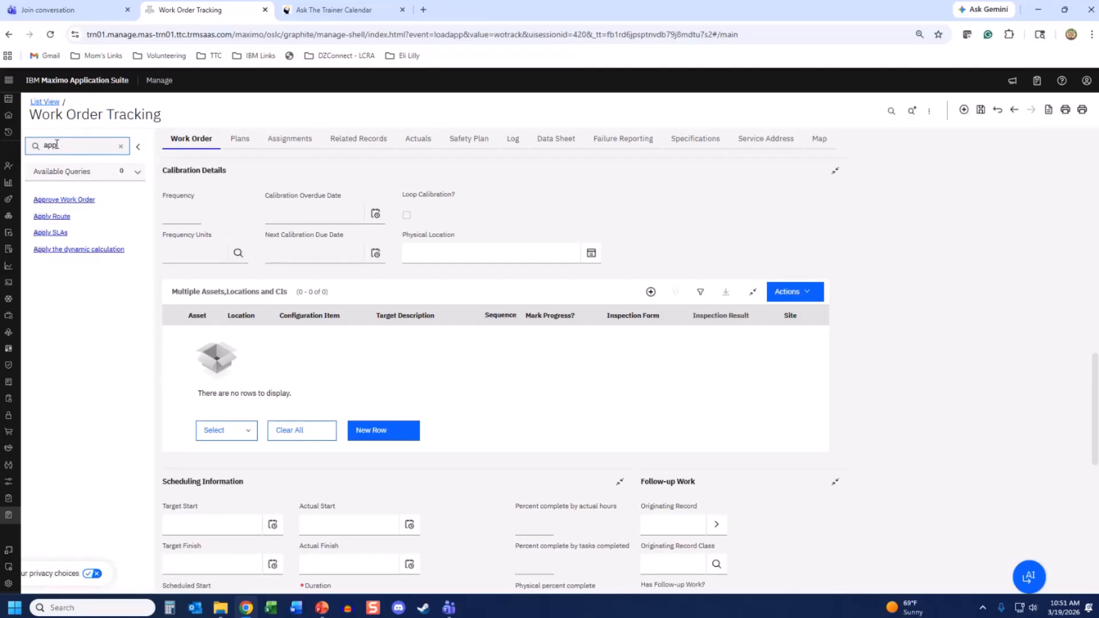
- Apply the VEHICLES route, adding six vehicle assets with inspection results 1069–1074
click(51, 219)
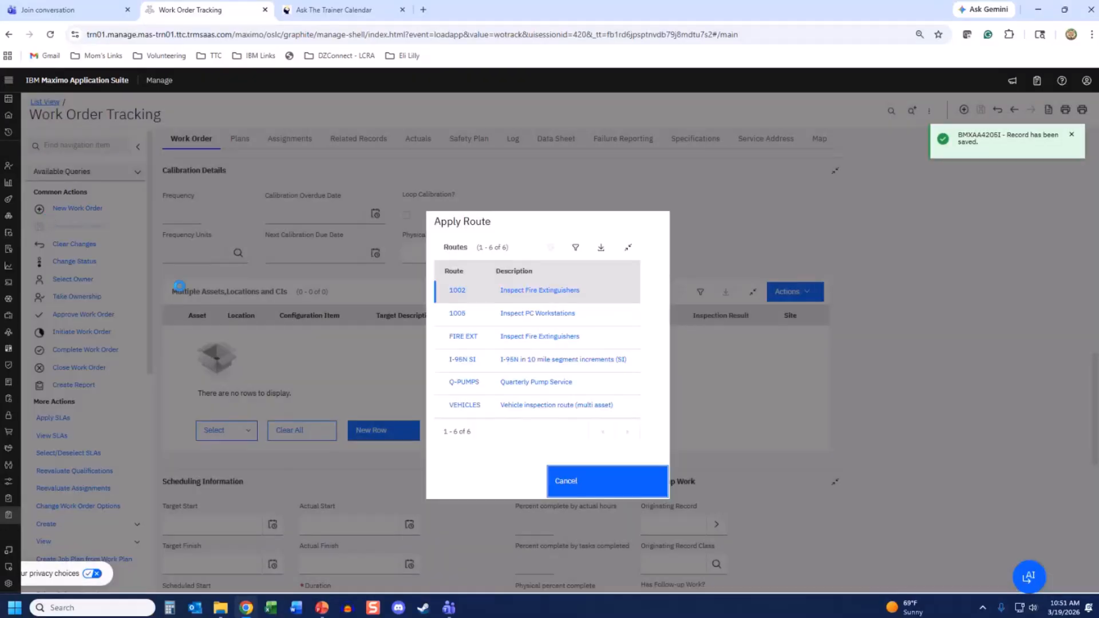
click(469, 405)
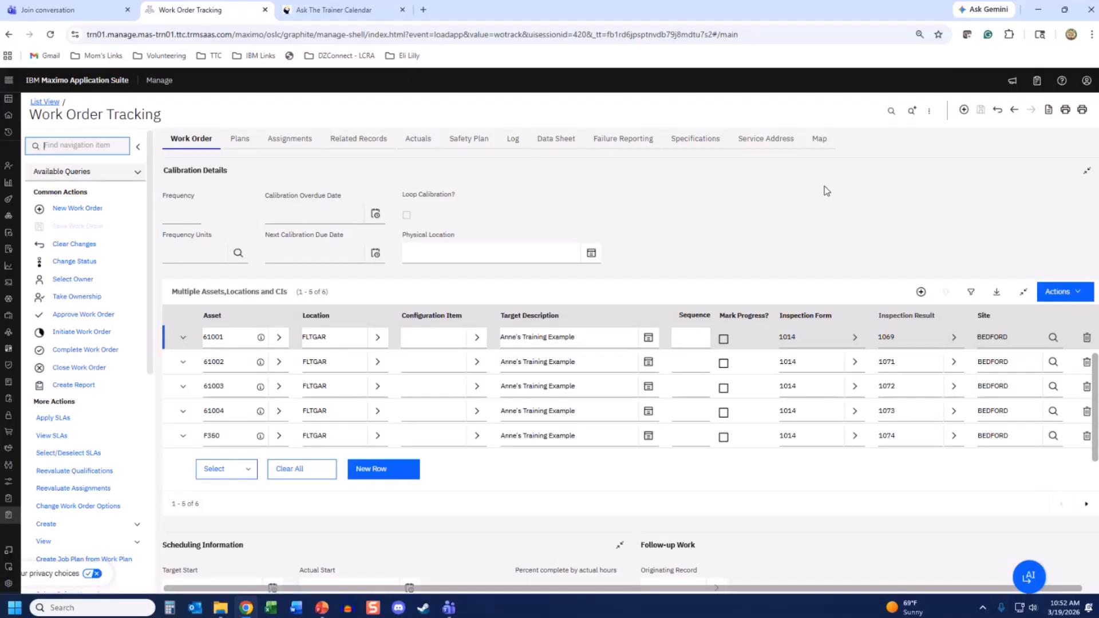
- Set work order 1308AMA's Work Type to INSP
scroll(820, 241, up, 8)
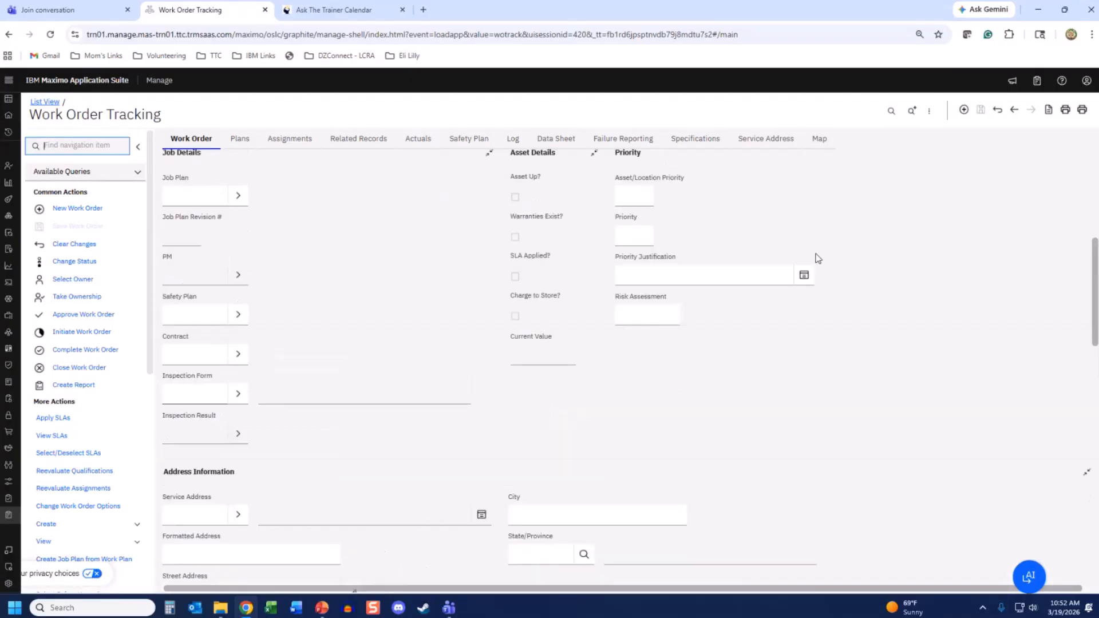
scroll(817, 259, up, 10)
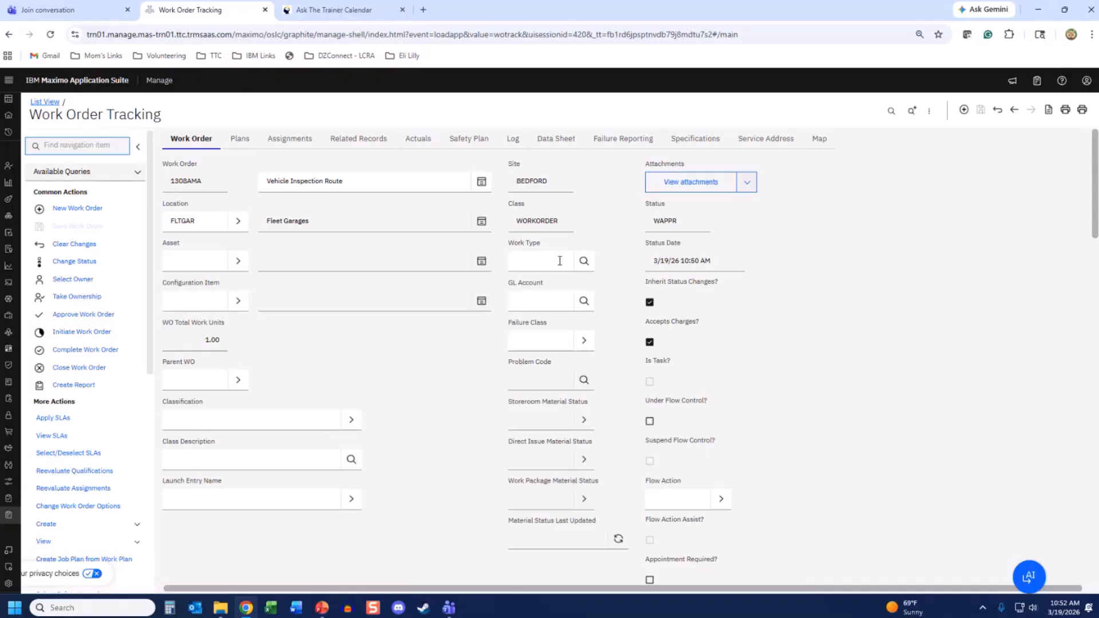
click(550, 258)
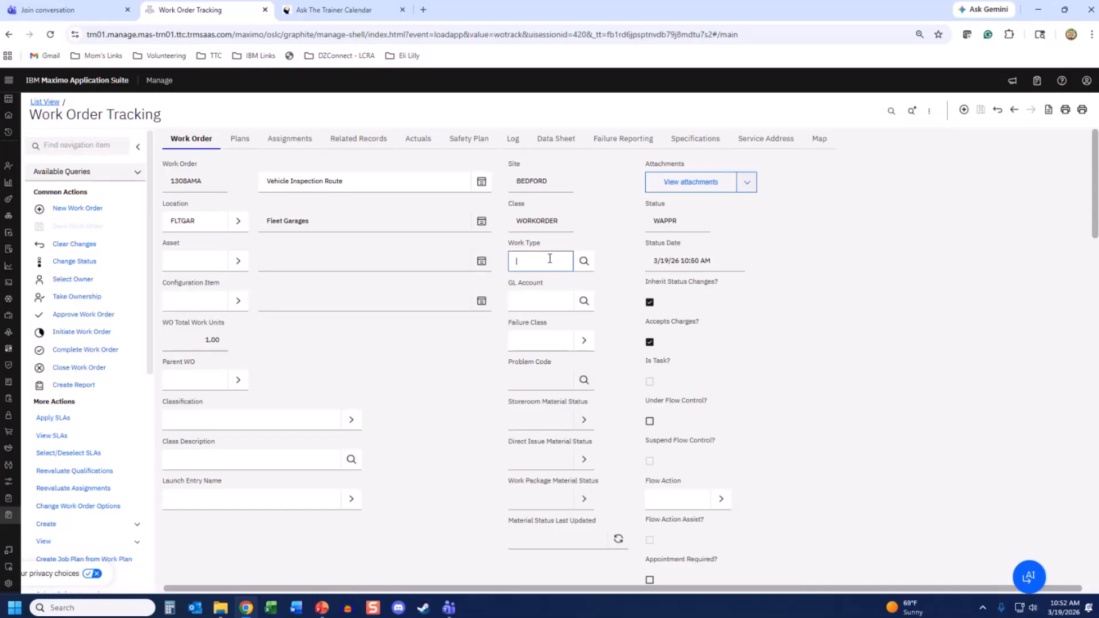
text(insp)
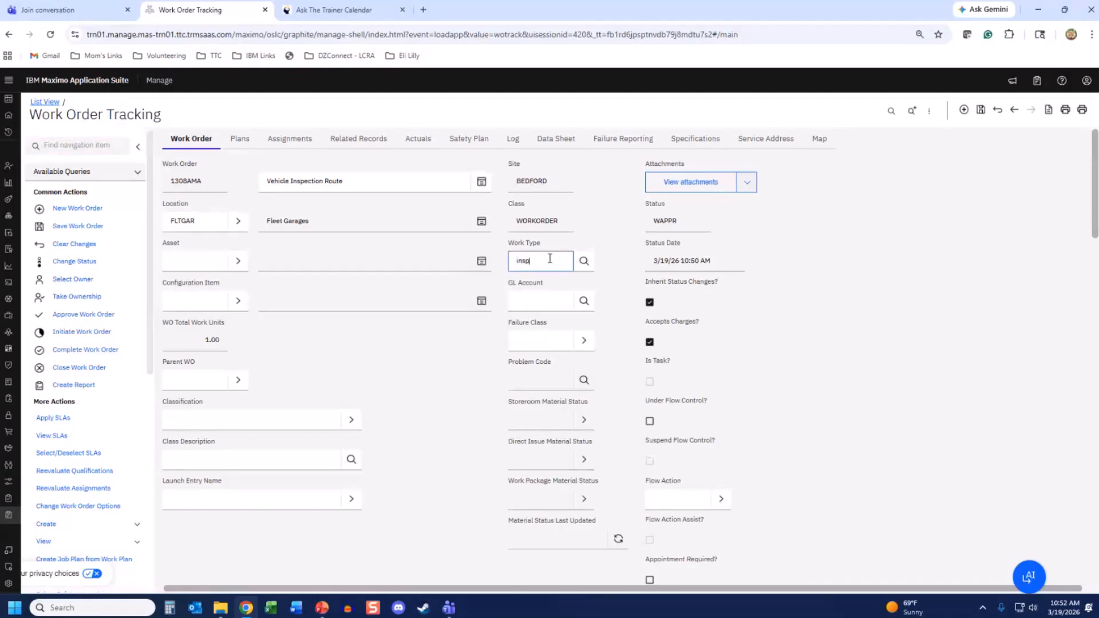
key(Tab)
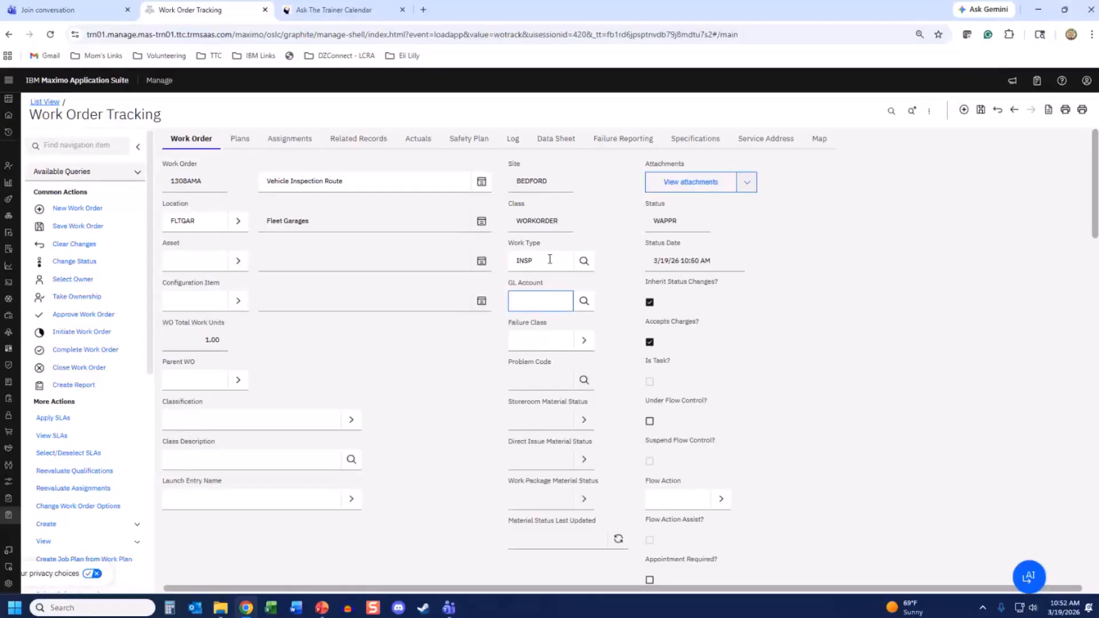
click(281, 141)
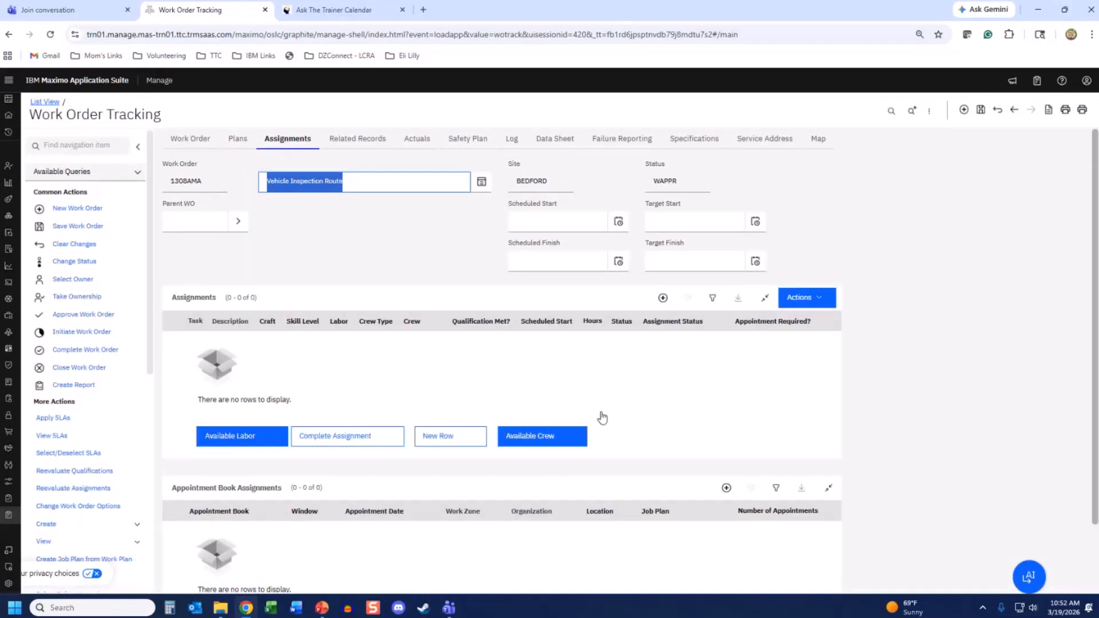
- Assign the inspection technician as labor with craft INSPECT and save the work order
click(452, 436)
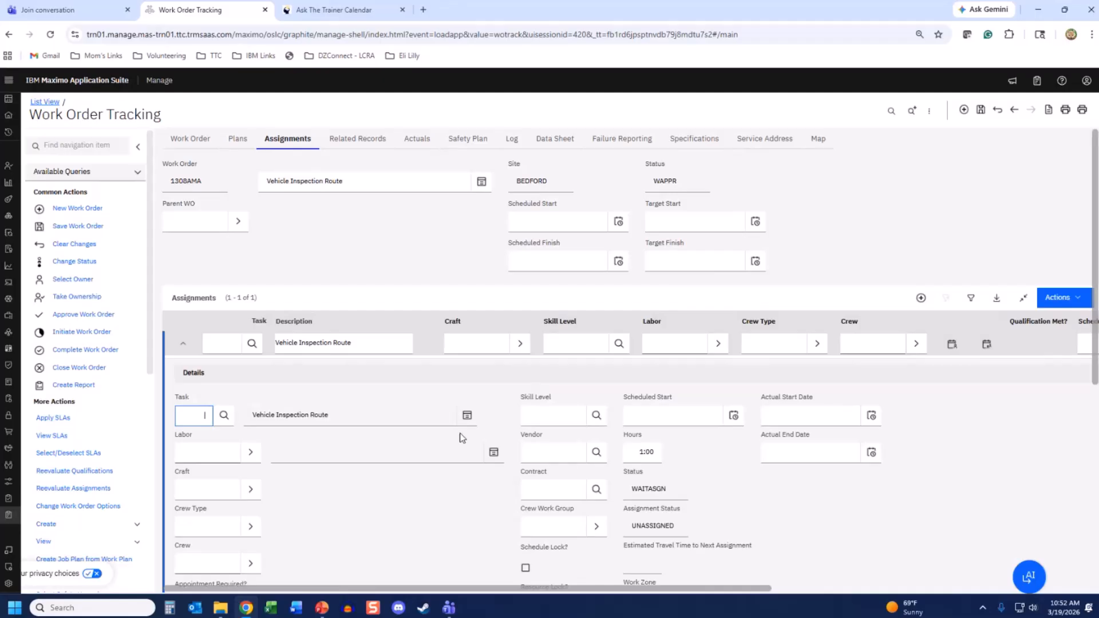
click(225, 451)
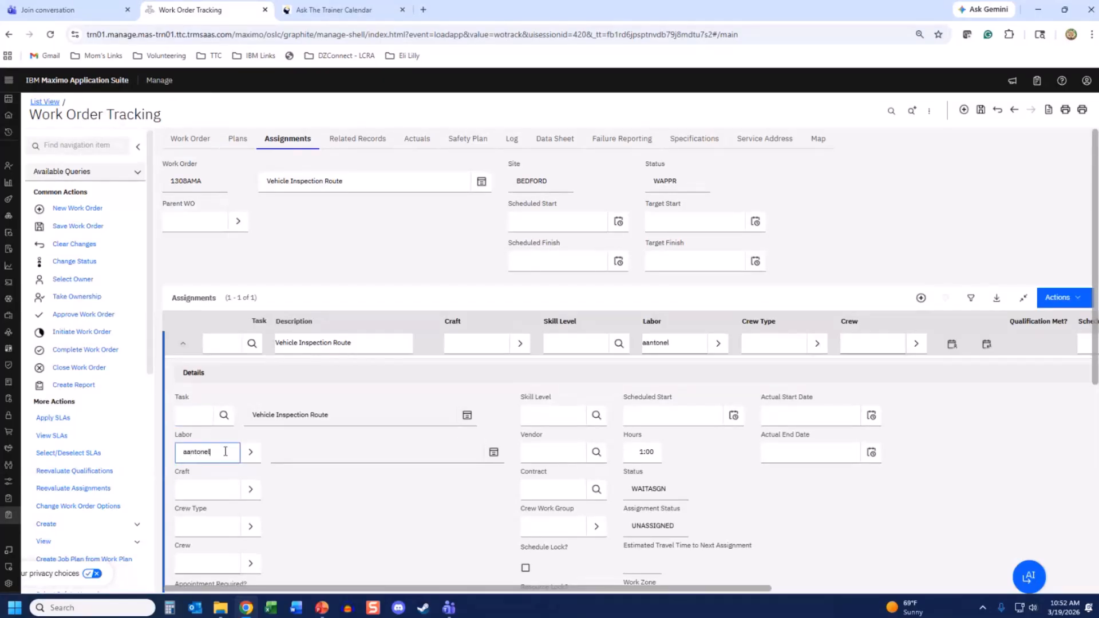
key(Tab)
key(Tab)
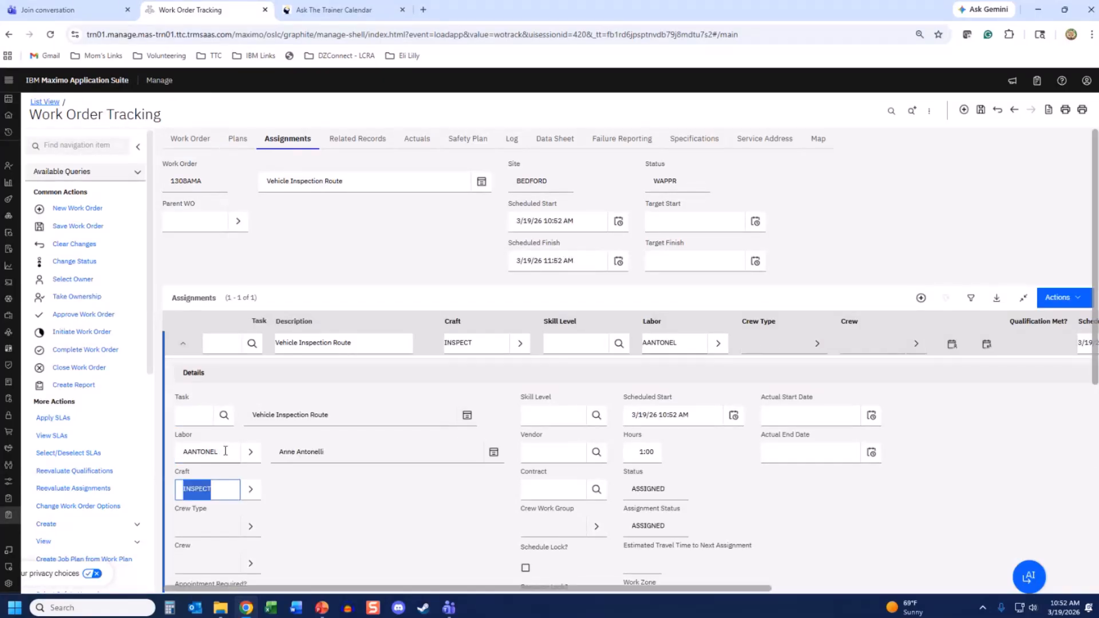
click(88, 229)
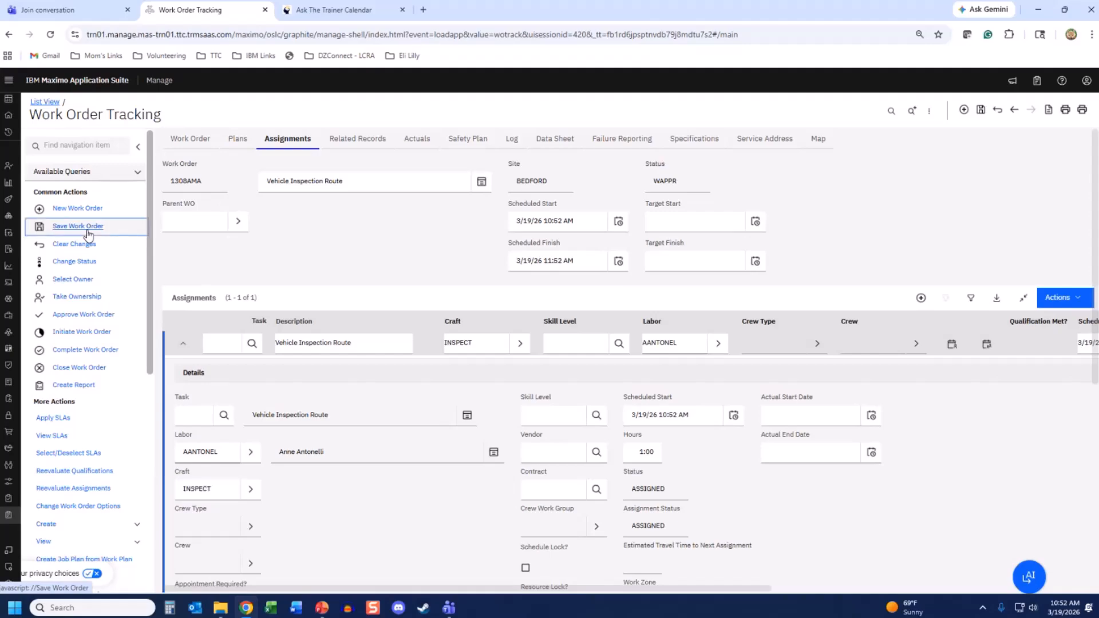
- Change work order 1308AMA's status to Approved (APPR)
click(81, 262)
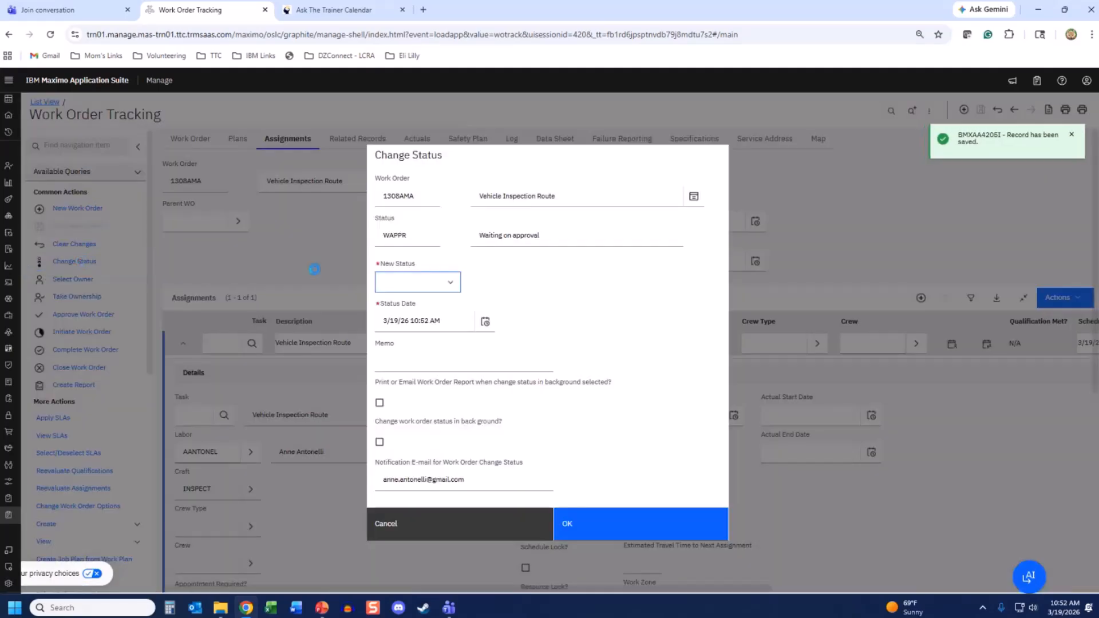
click(452, 283)
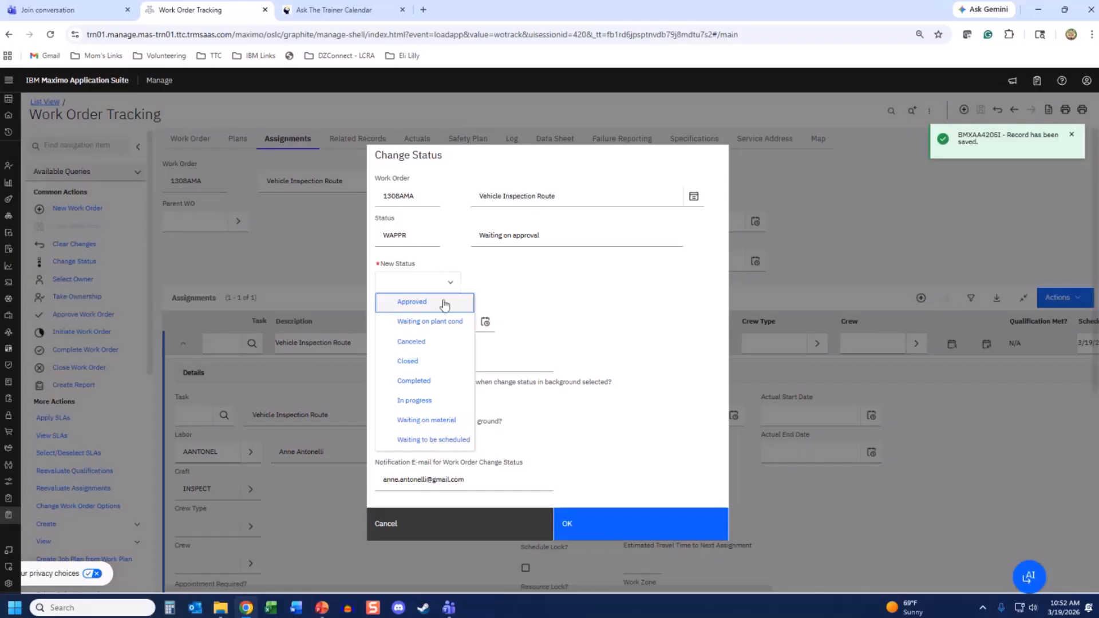
click(445, 305)
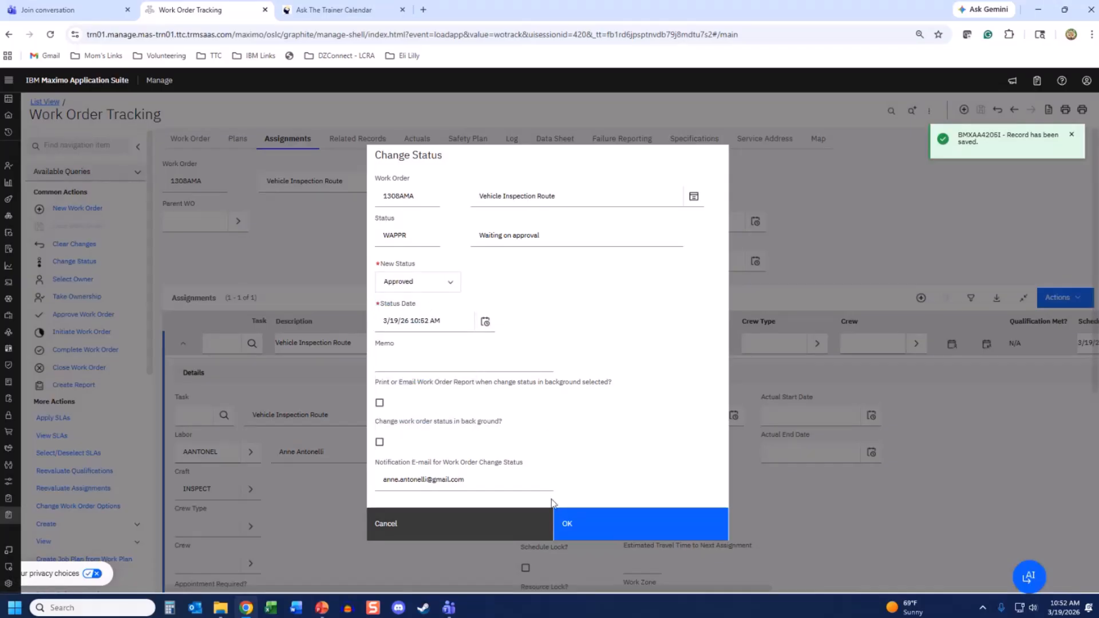
click(569, 524)
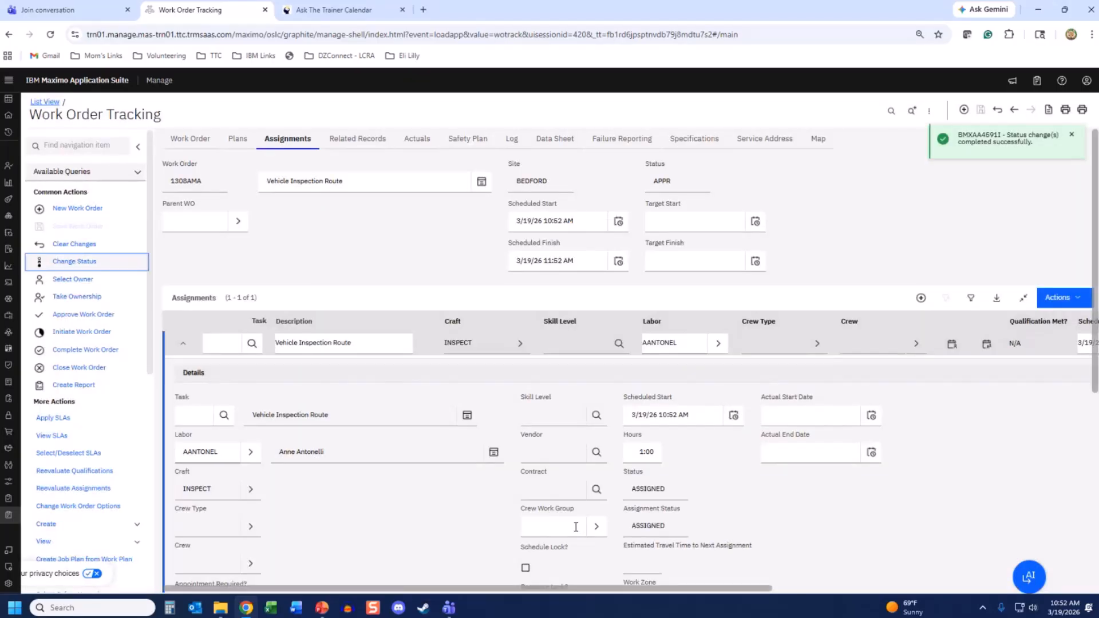
click(201, 144)
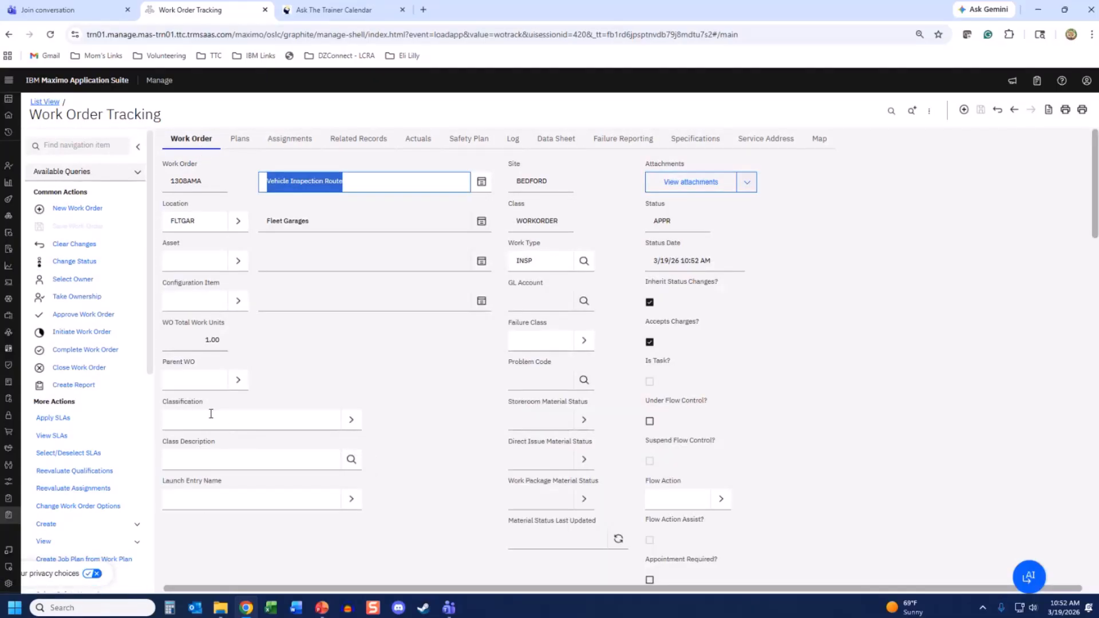
- Go to Role Based Applications > Technician > My Schedule to list the 1308AMA Vehicle Inspection Route work
mouse_move(9, 519)
scroll(56, 530, down, 1)
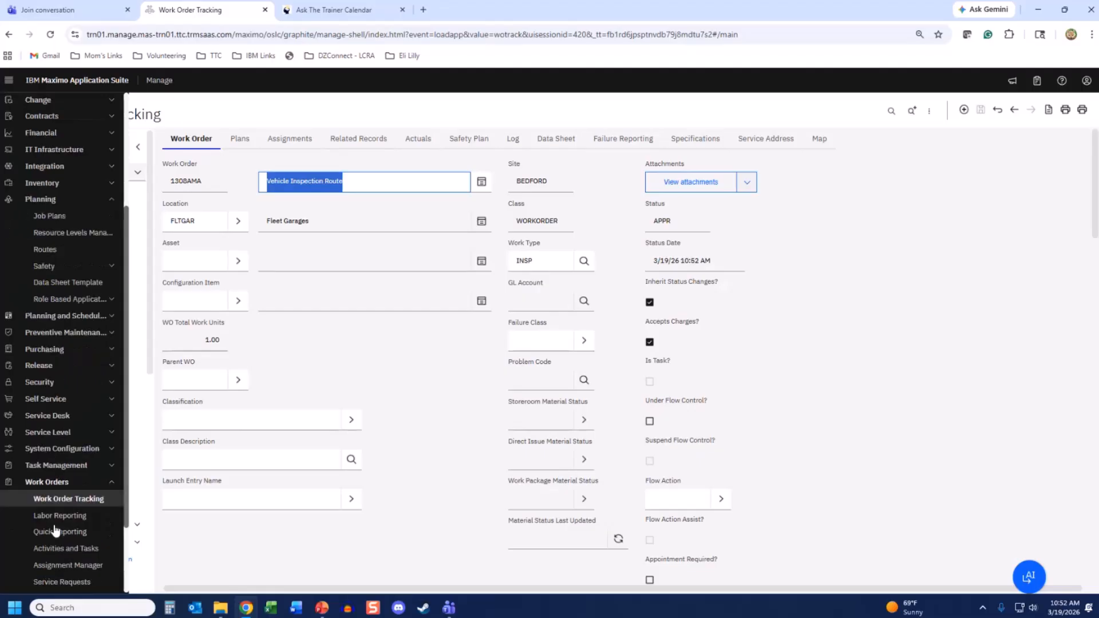
scroll(55, 532, down, 2)
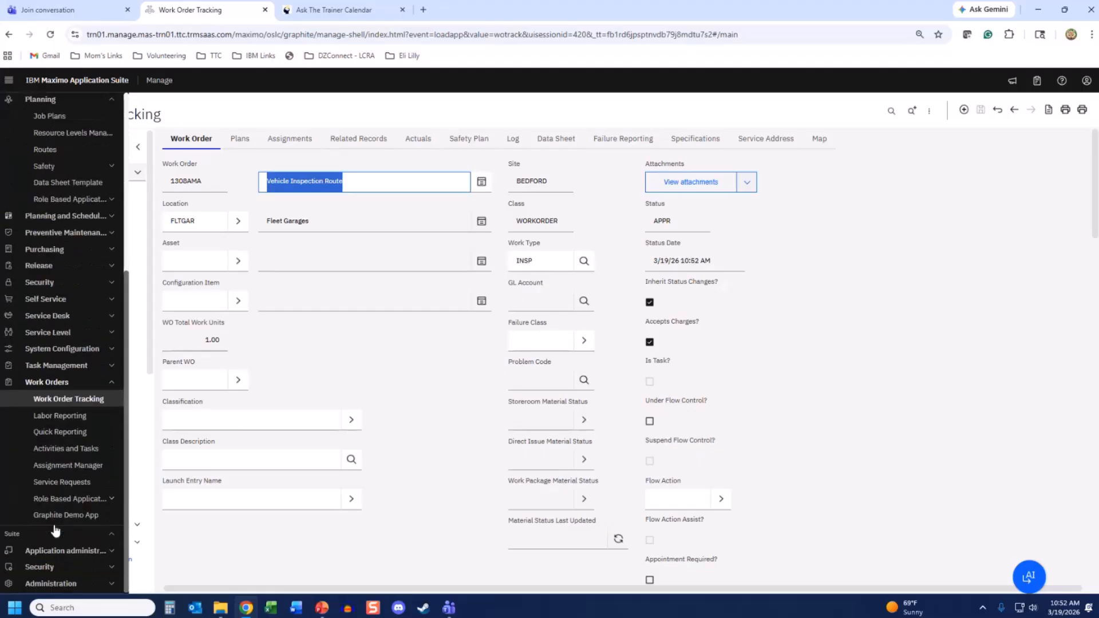
click(57, 499)
scroll(63, 504, down, 2)
click(68, 435)
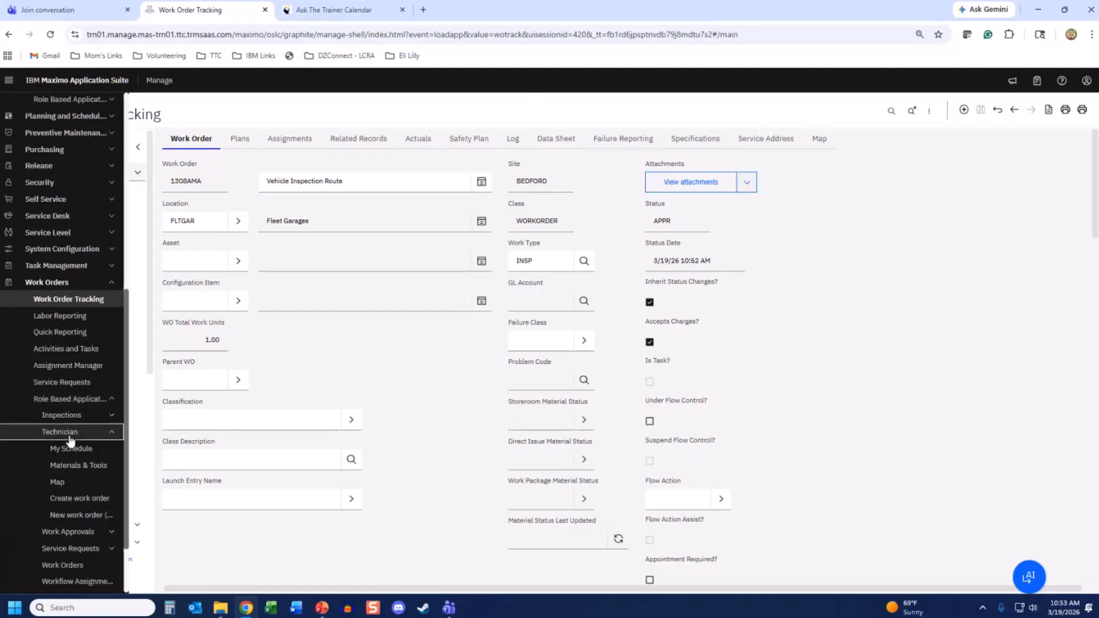
click(73, 450)
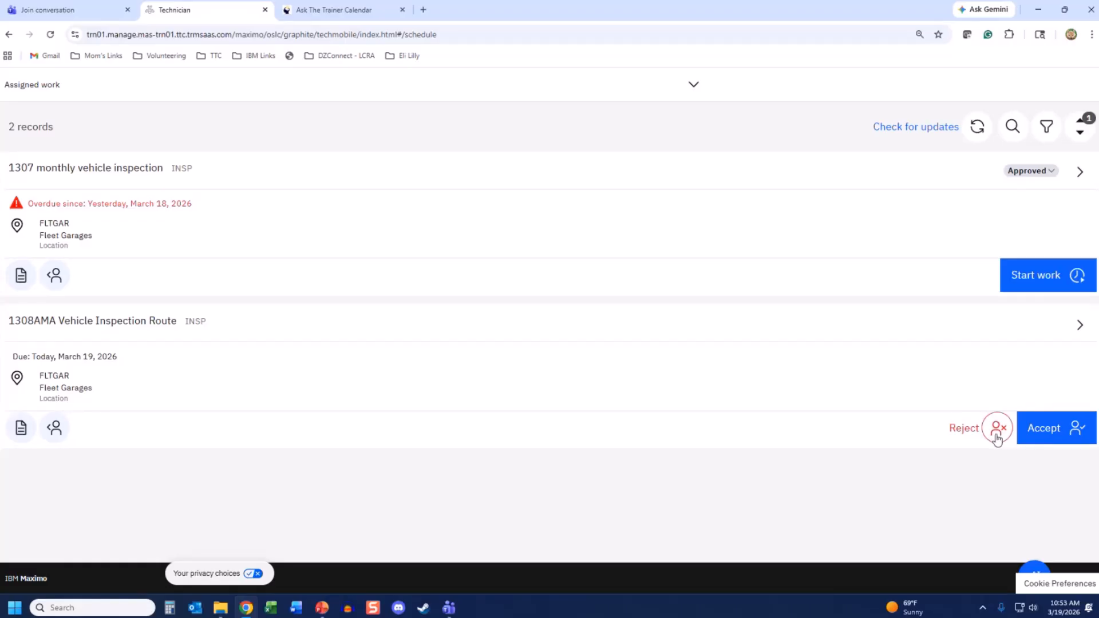
- Accept 1308AMA, try starting work, dismiss the GL account error, and open the work order details
click(1058, 437)
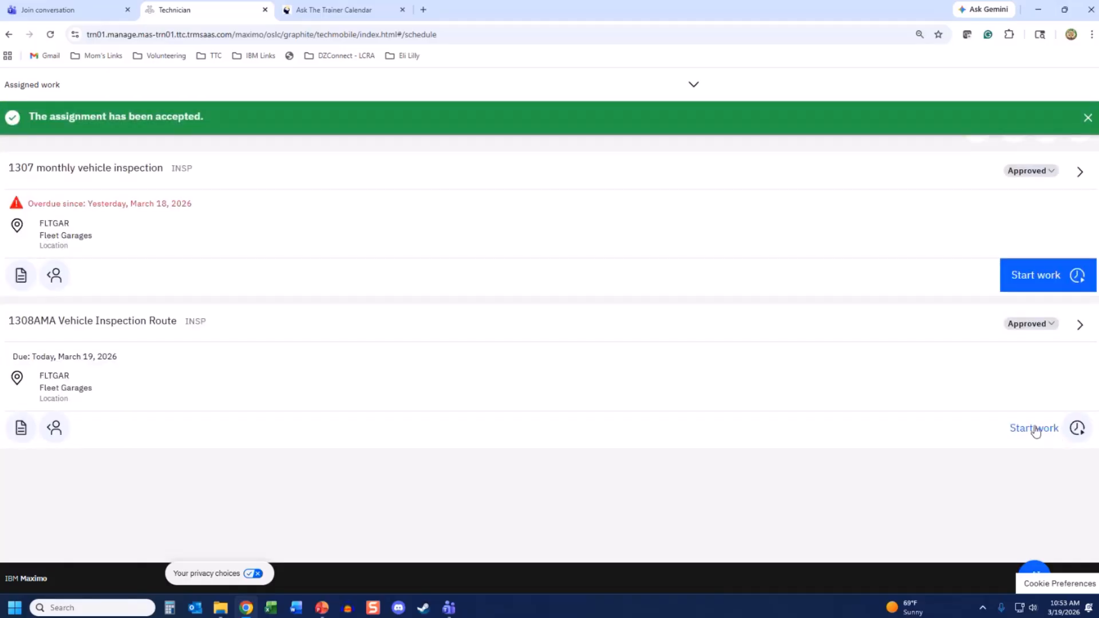
click(1035, 430)
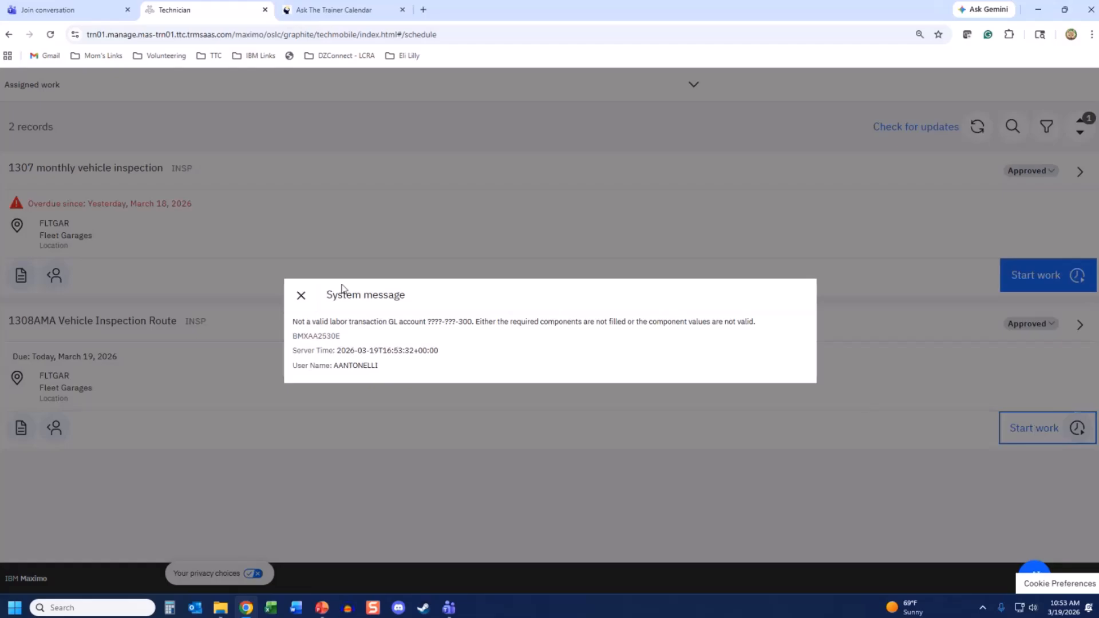
click(301, 296)
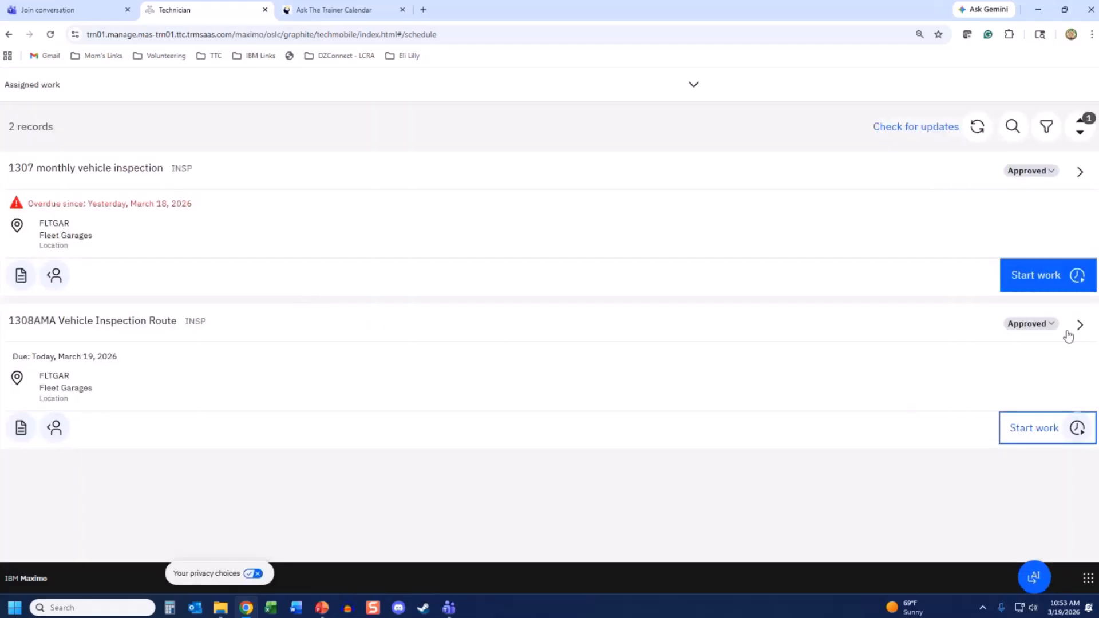
click(1080, 324)
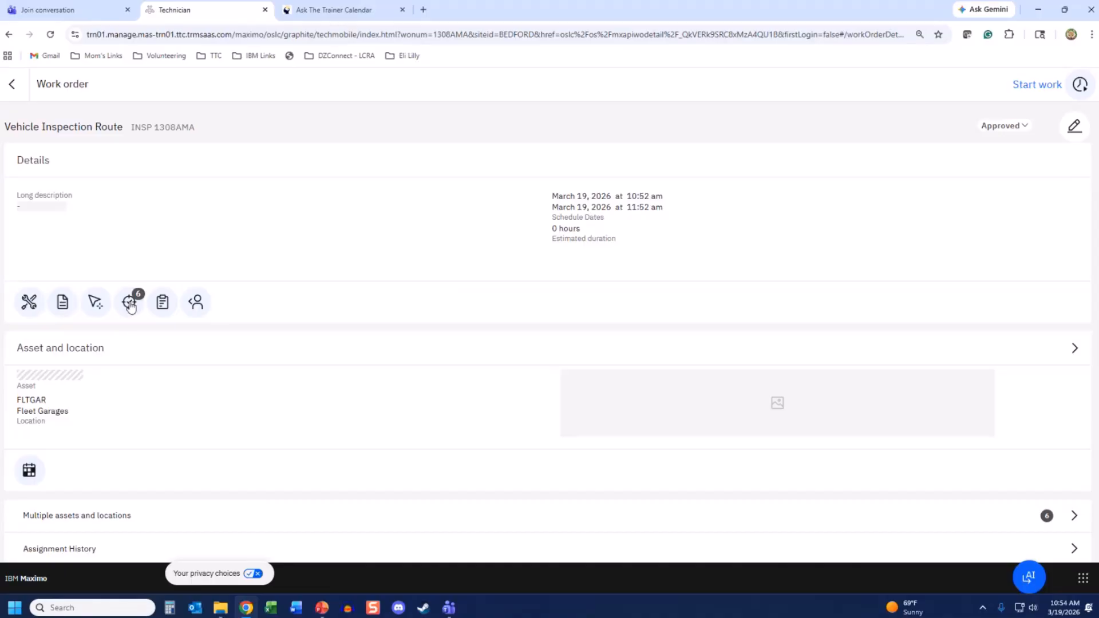
- Open the work order's six inspections and start the batch, beginning with Freightliner 61001
click(130, 304)
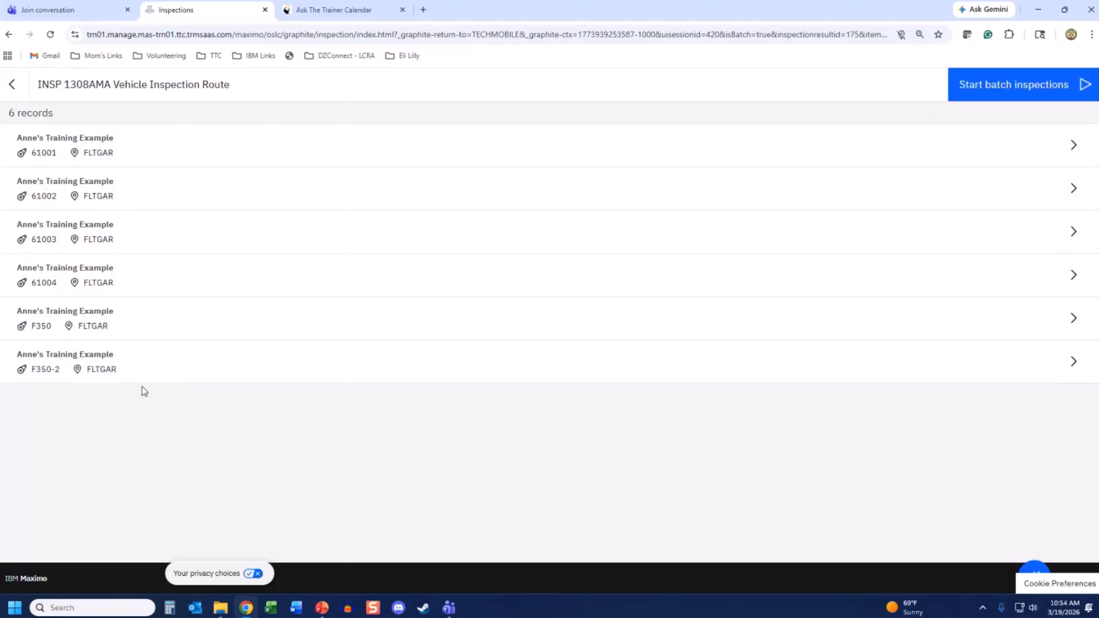
click(1000, 91)
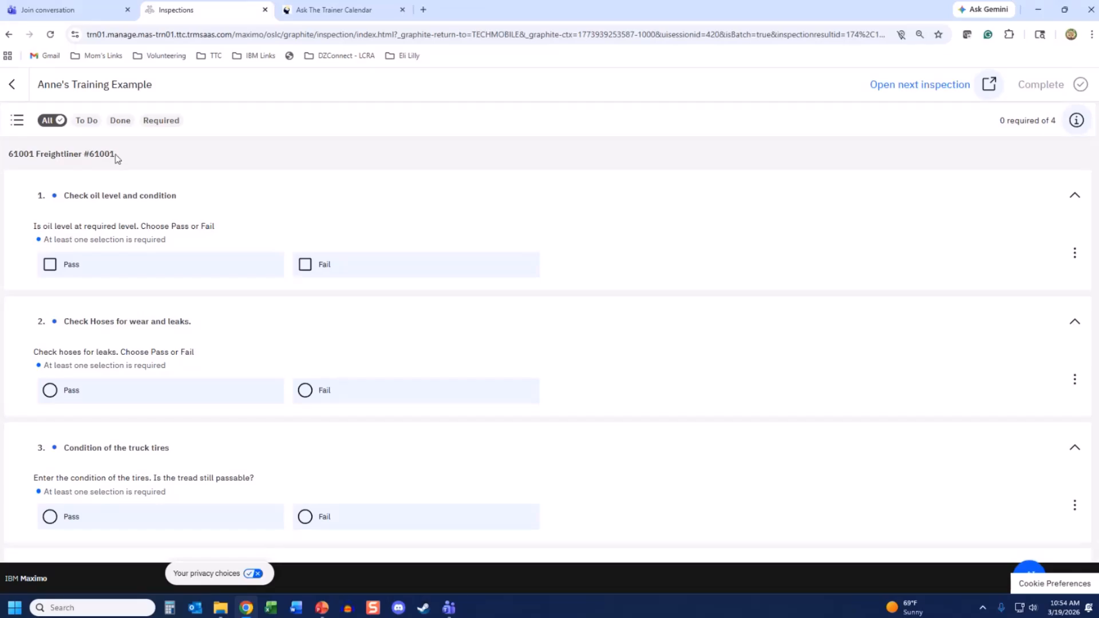
- Advance to the 61003 Freightliner inspection and pass the oil level, hoses, tire condition and radiator checks
click(986, 85)
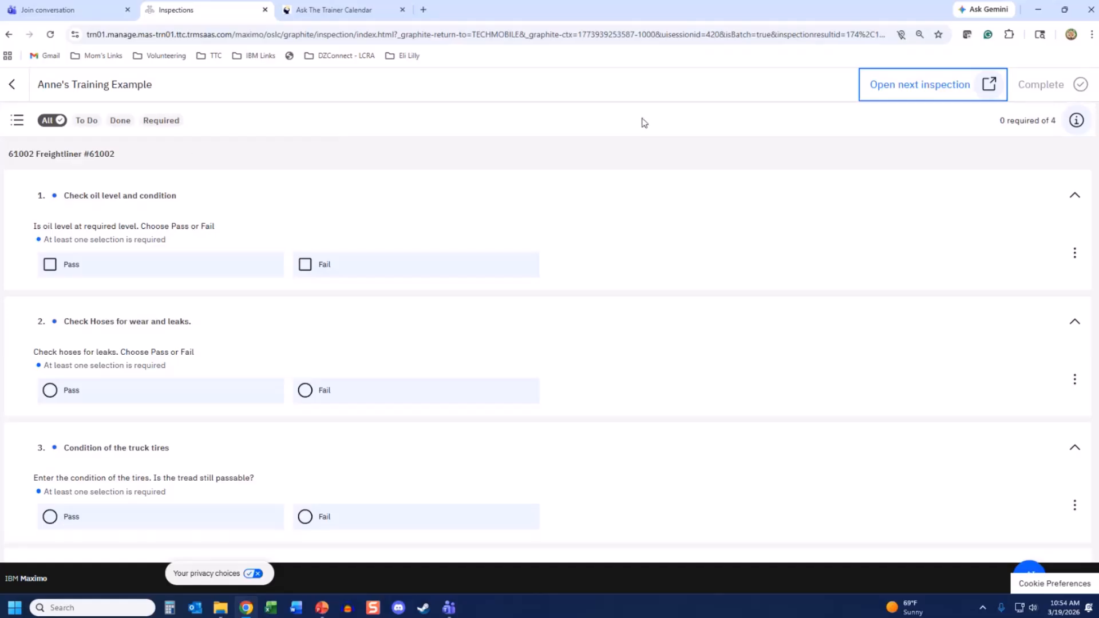
click(954, 91)
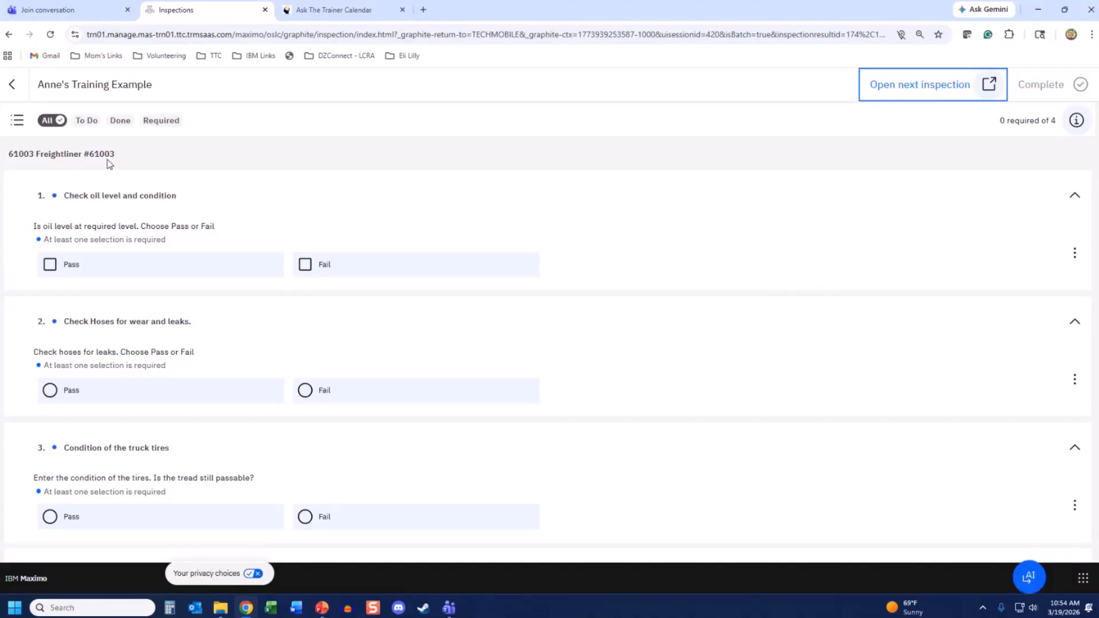
click(47, 273)
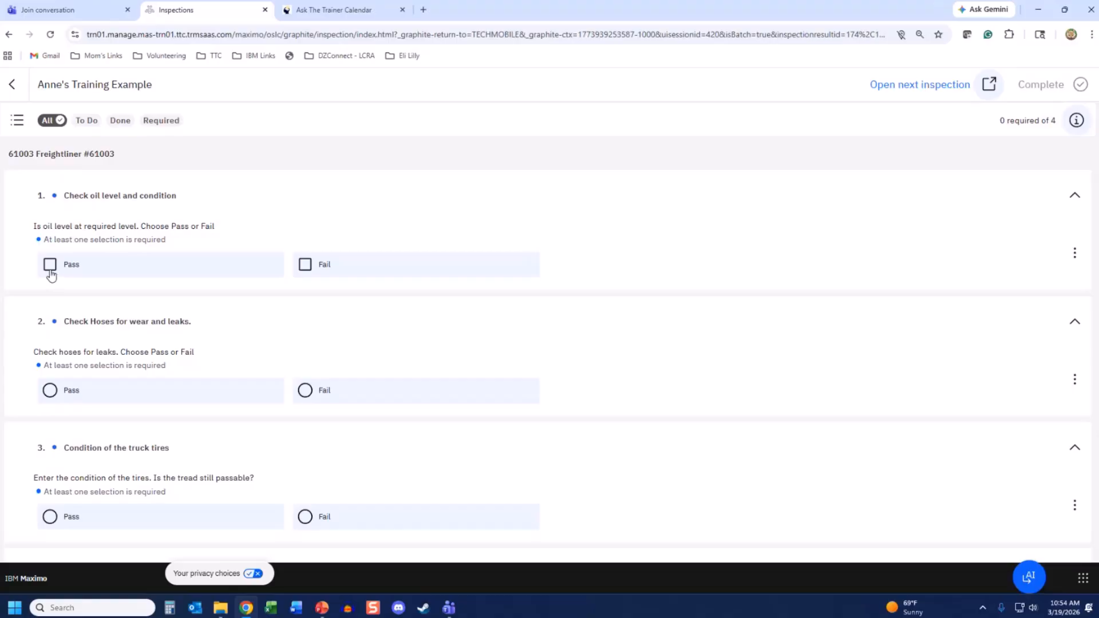
click(52, 275)
click(48, 391)
scroll(48, 401, down, 4)
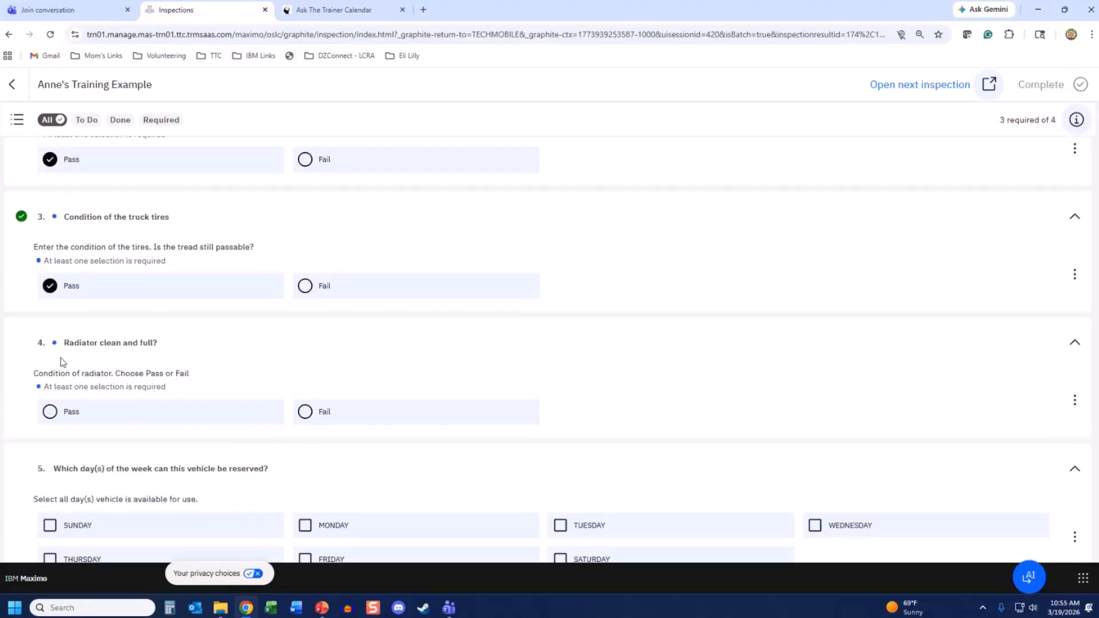
click(49, 425)
scroll(48, 426, down, 2)
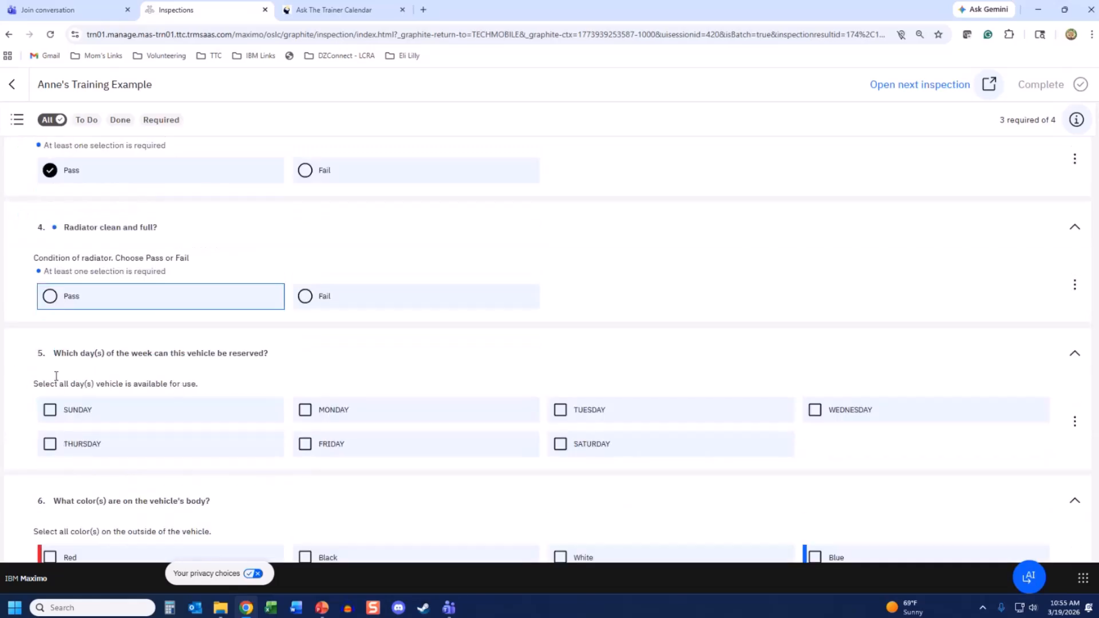
click(50, 297)
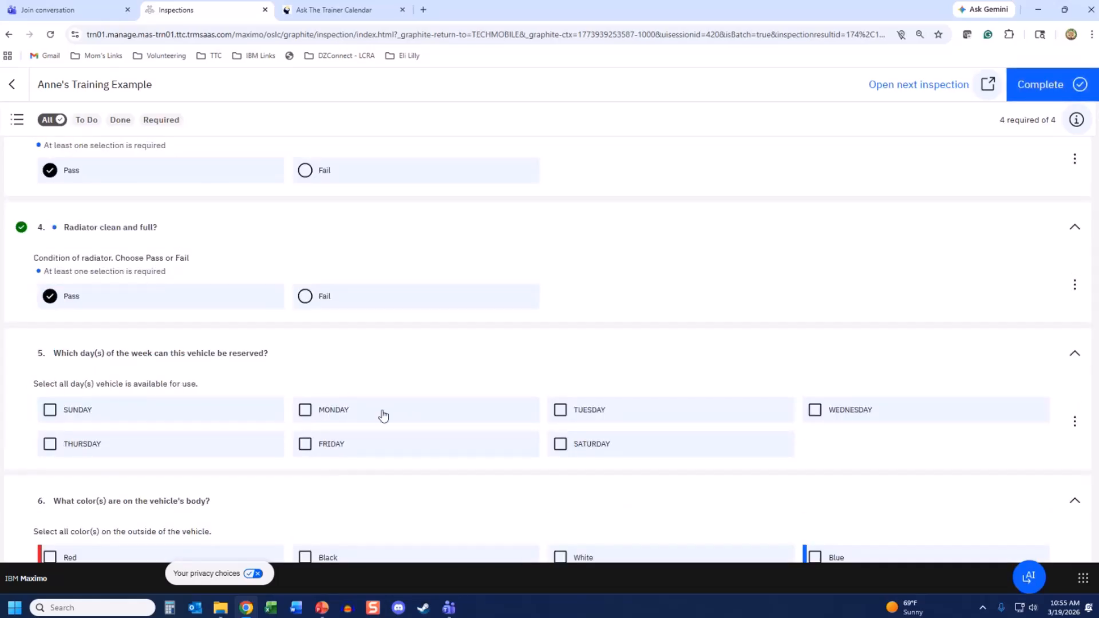
- Mark 61003 reservable Monday, Wednesday and Friday, complete the inspection, and continue to 61004
click(348, 418)
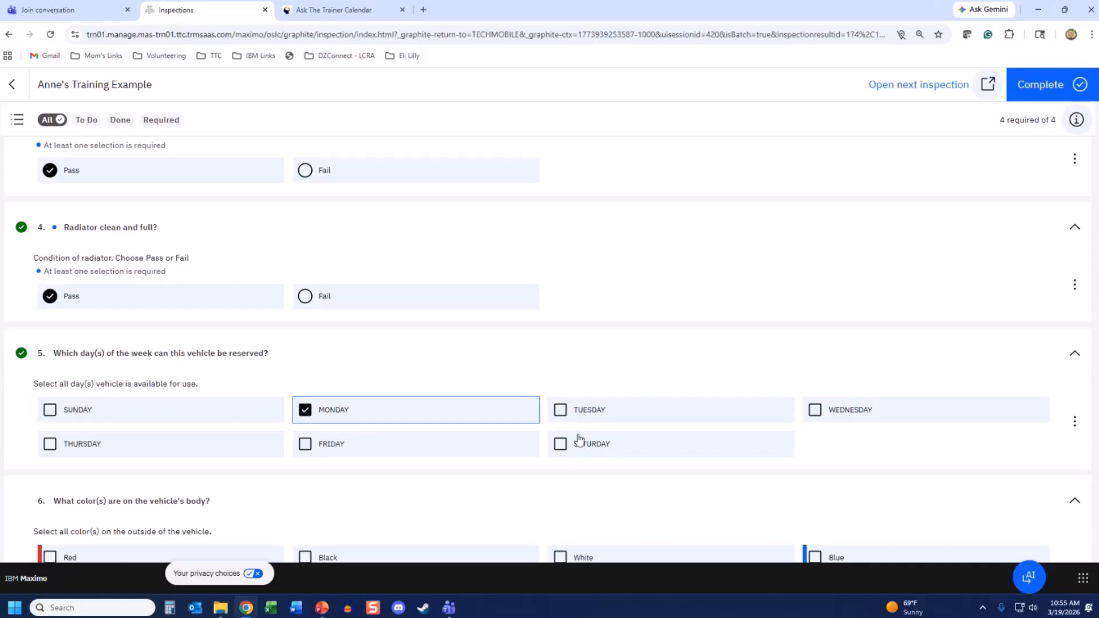
click(853, 414)
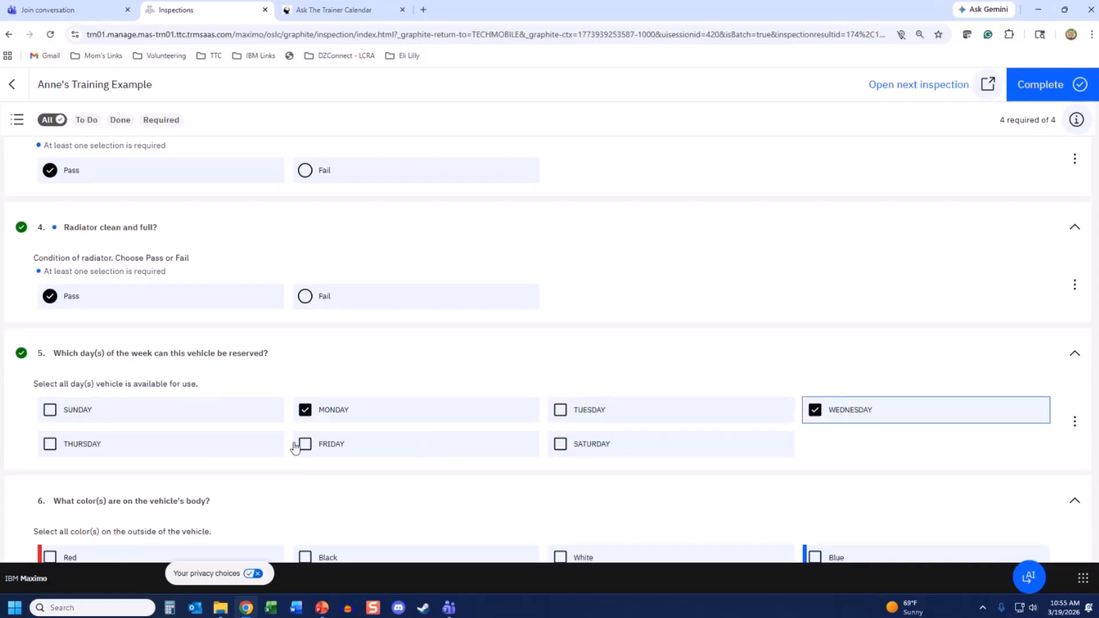
click(320, 445)
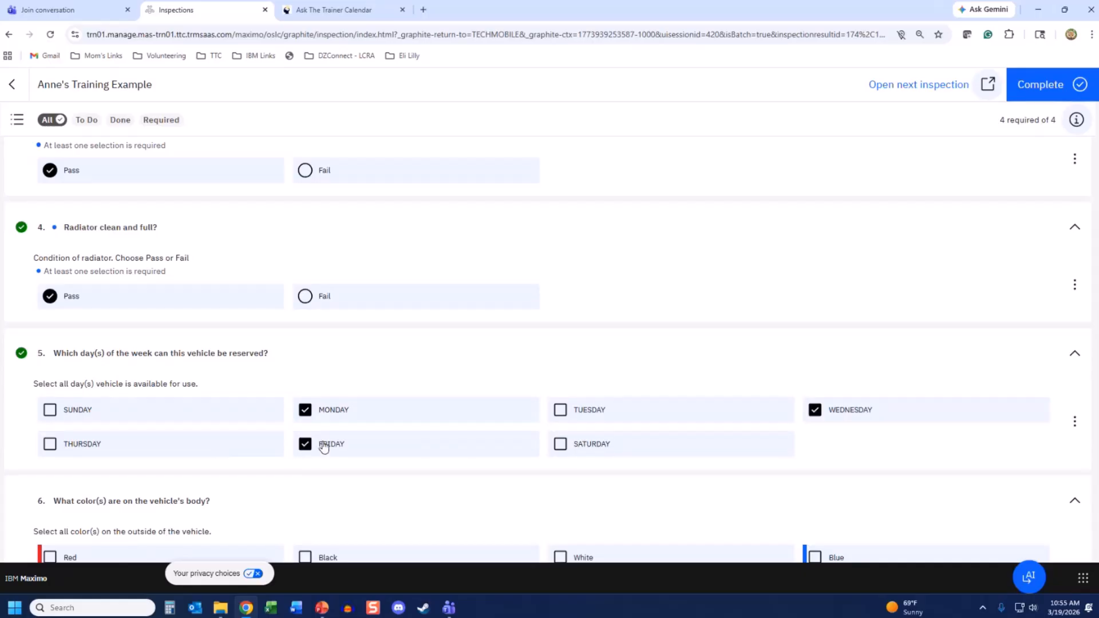
click(1045, 85)
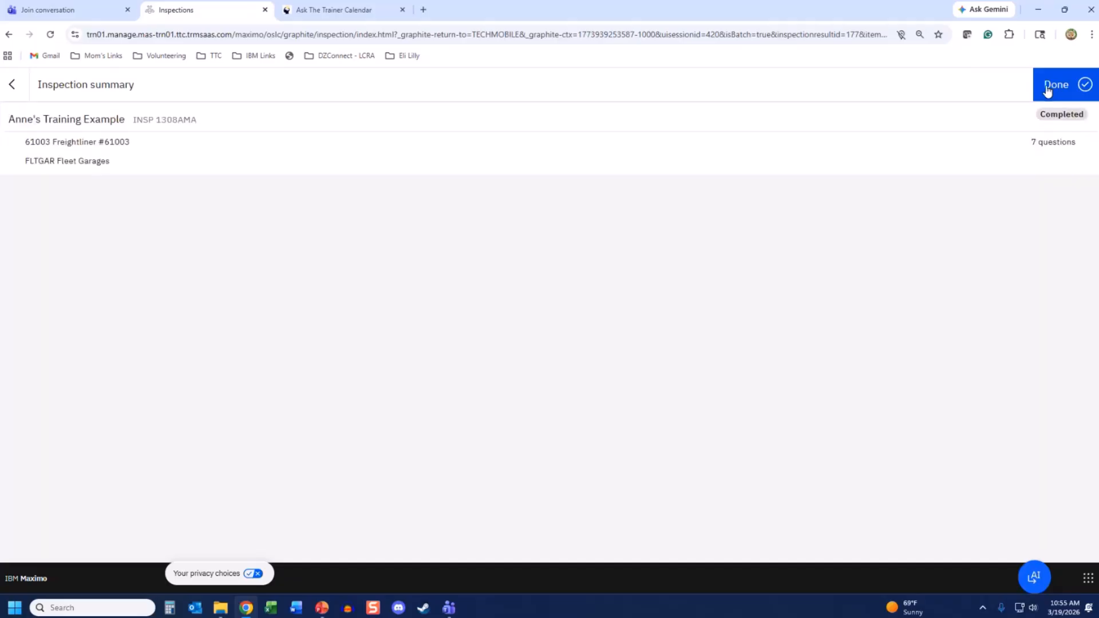
click(1047, 89)
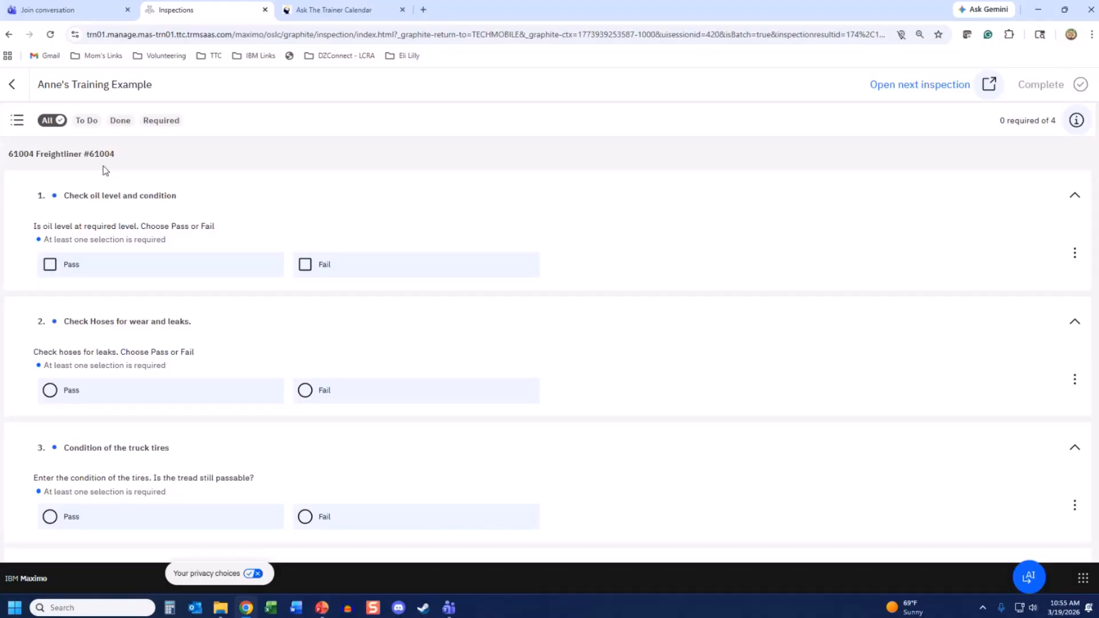
click(17, 120)
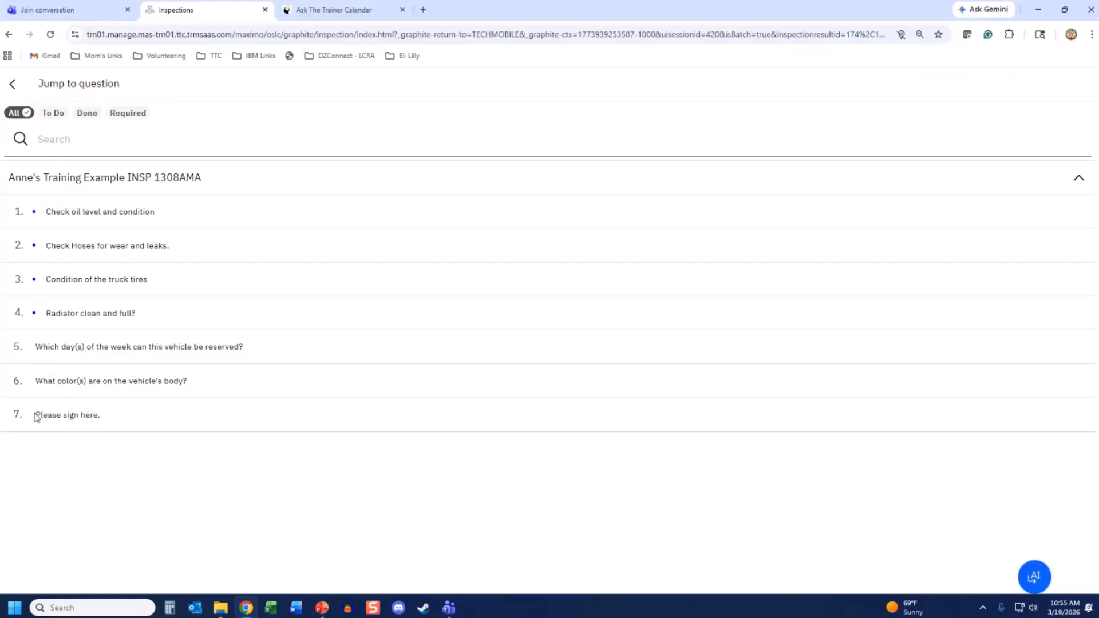
click(52, 115)
click(87, 113)
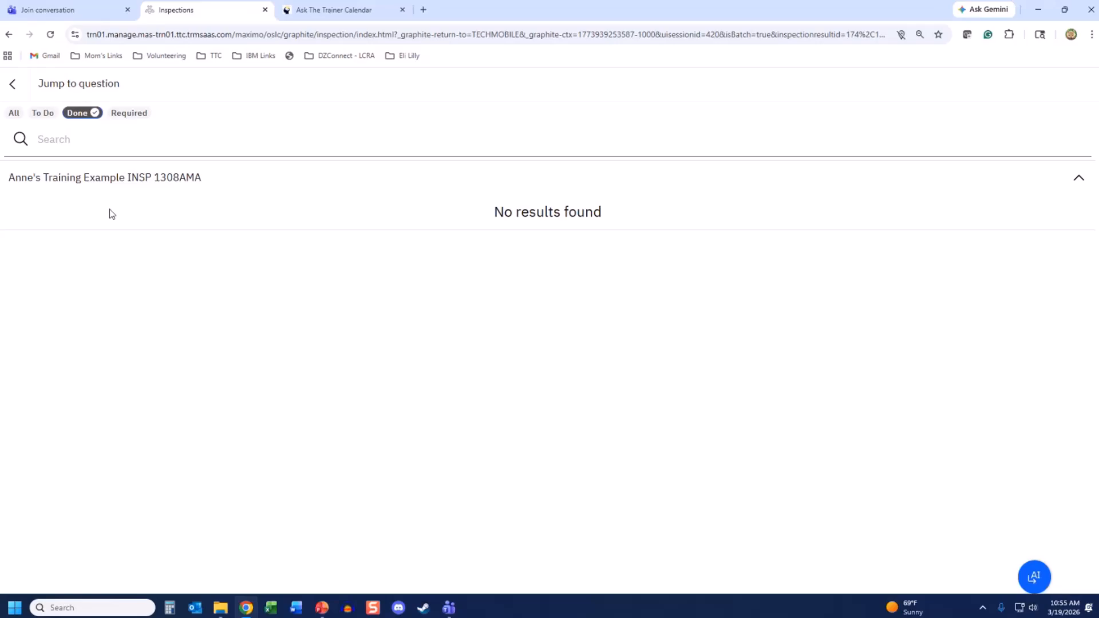
click(132, 114)
click(94, 113)
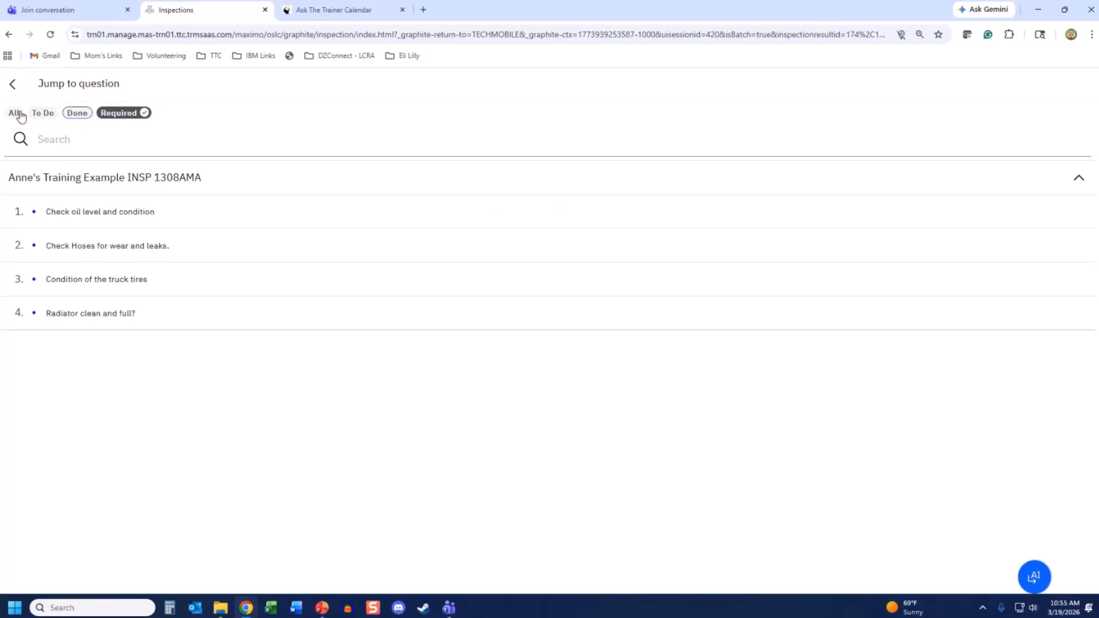
click(13, 84)
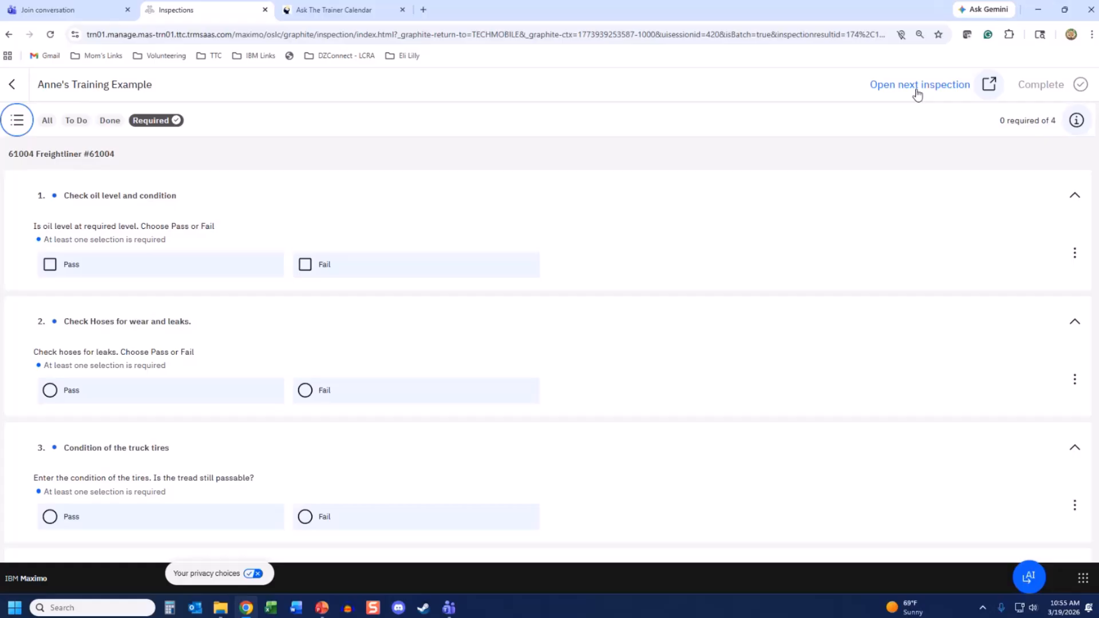
- Return to the INSP 1308AMA inspection list, then switch to the Q & A slideshow
click(12, 86)
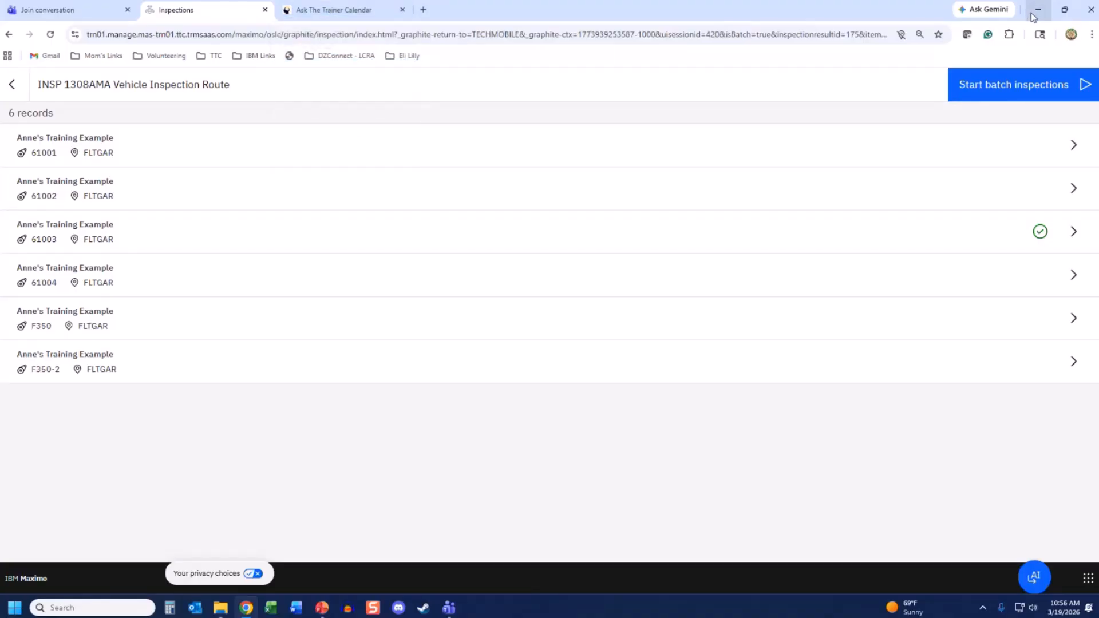
click(322, 608)
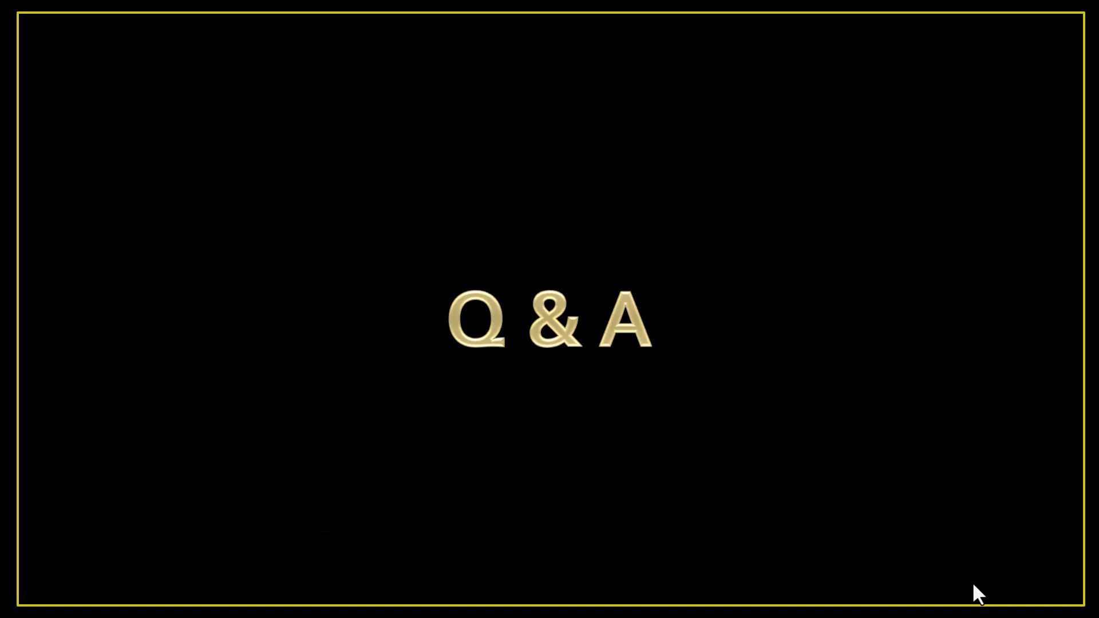